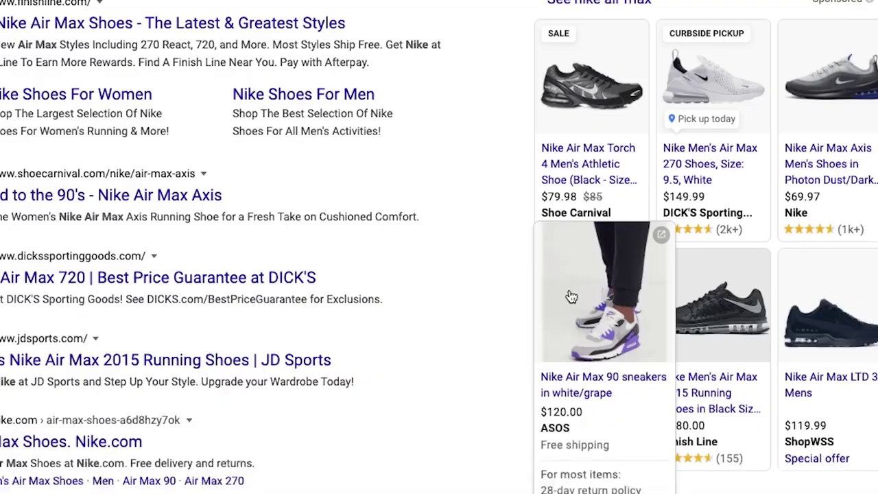
# Open the ASOS Nike Air Max 90 white/grape Shopping ad page ($120.00) and scroll through it
pyautogui.click(471, 317)
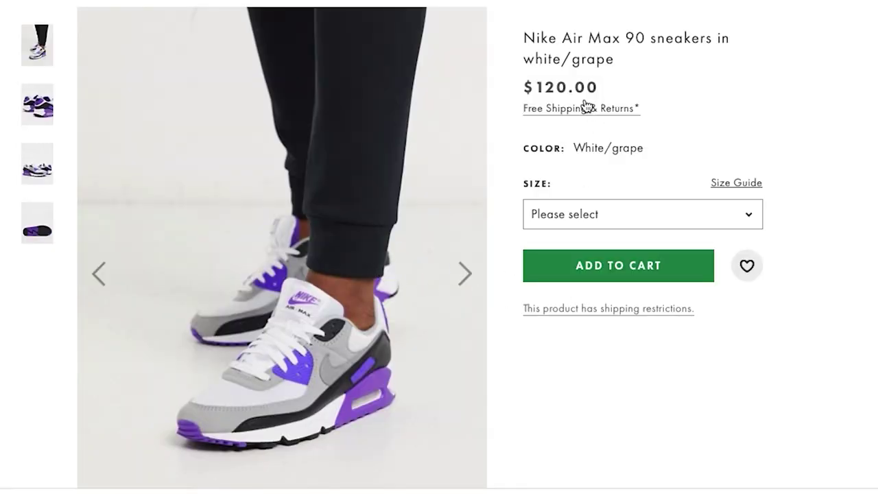
pyautogui.scroll(-7, 588, 141)
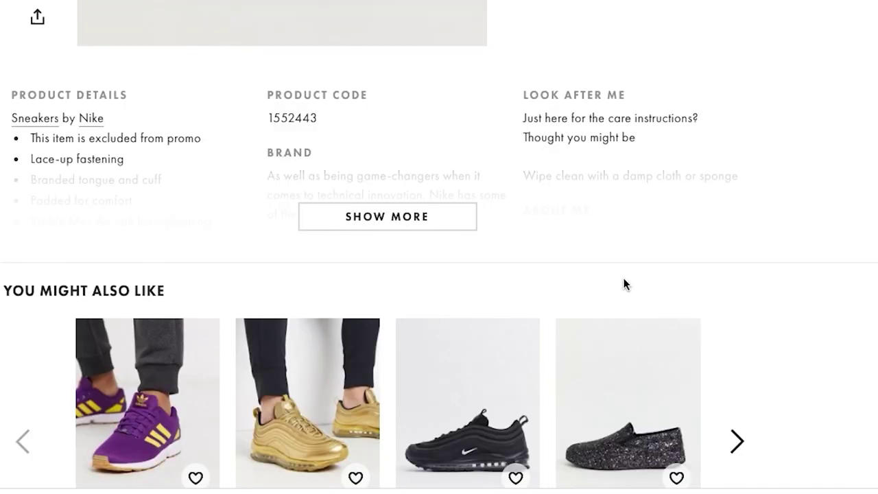
pyautogui.scroll(-4, 623, 283)
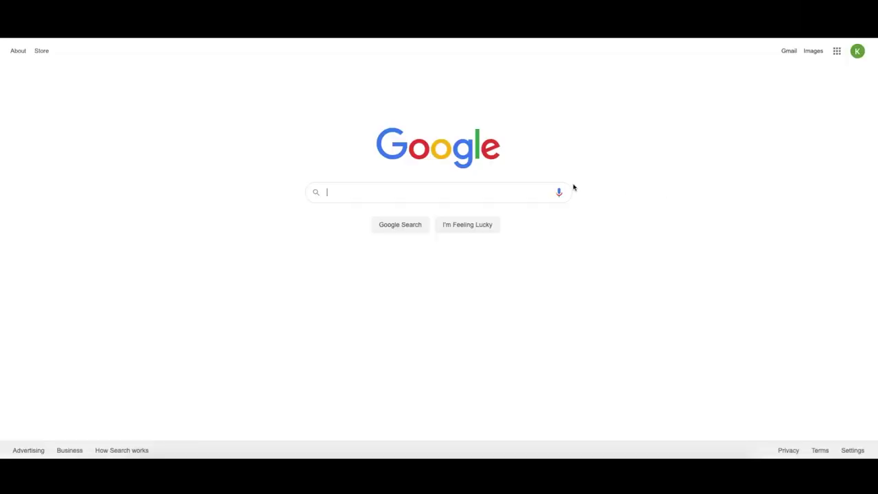
# Search 'google merchant center' and begin setup from the Merchant Center | Google for Retail page
pyautogui.click(415, 193)
pyautogui.write('goog')
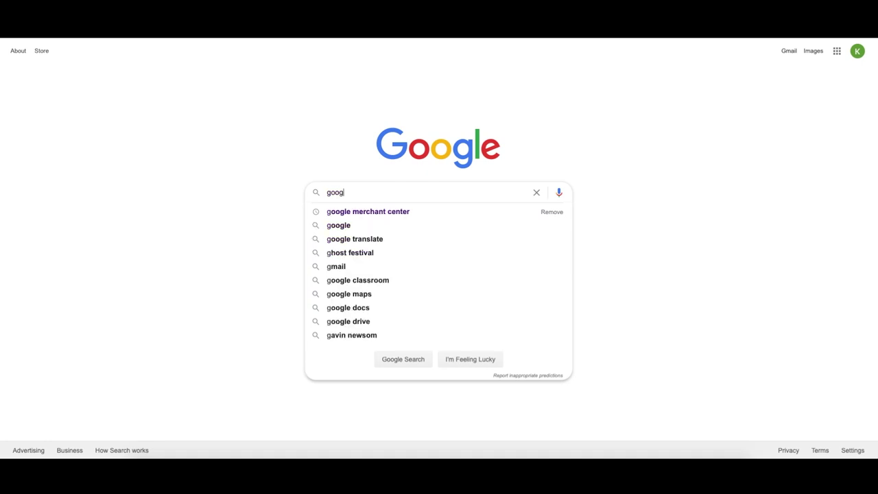
pyautogui.write('le merchant center')
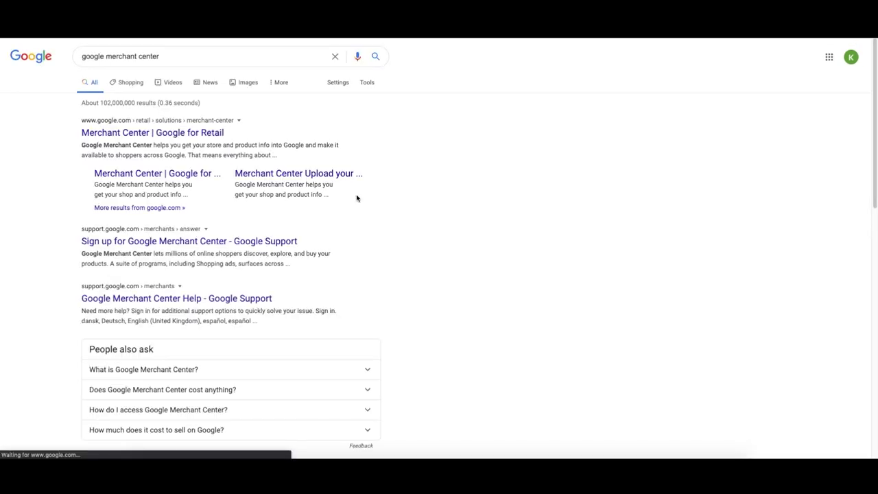
pyautogui.click(172, 135)
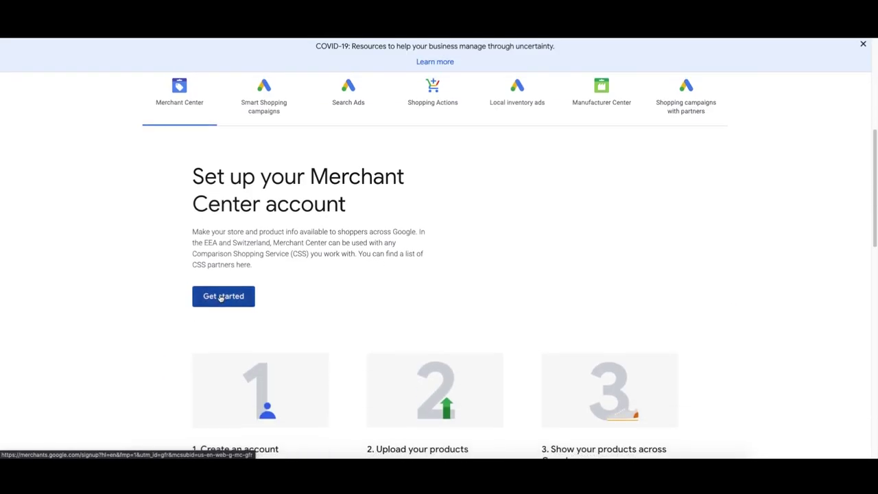
pyautogui.click(223, 296)
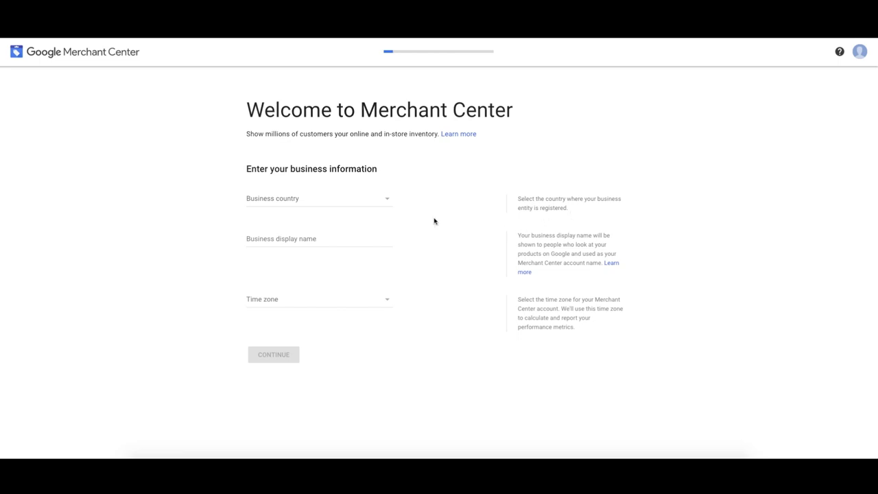
# Submit business info: United States, display name Key Surfers, Pacific Standard Time (Los Angeles)
pyautogui.click(331, 203)
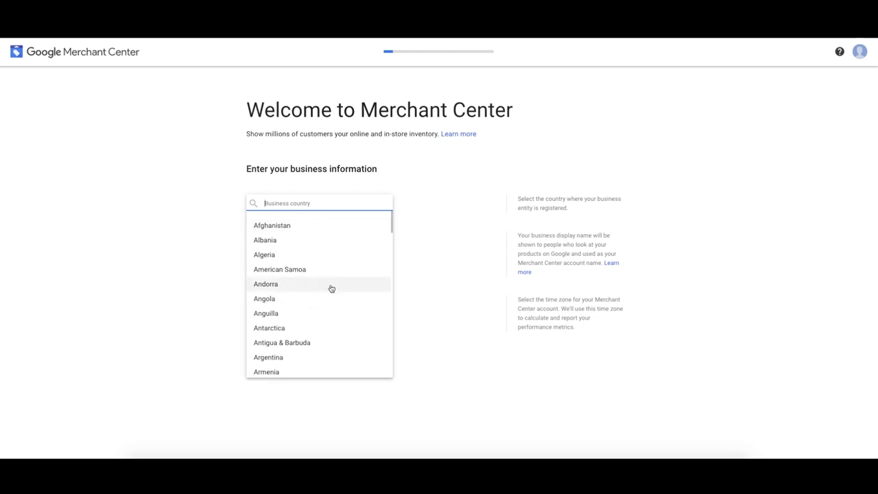
pyautogui.press('Tab')
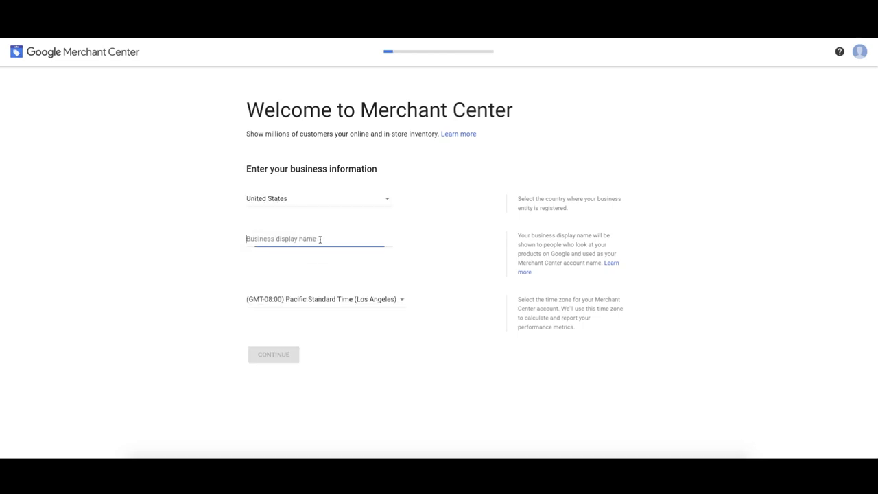
pyautogui.write('Key Surfers')
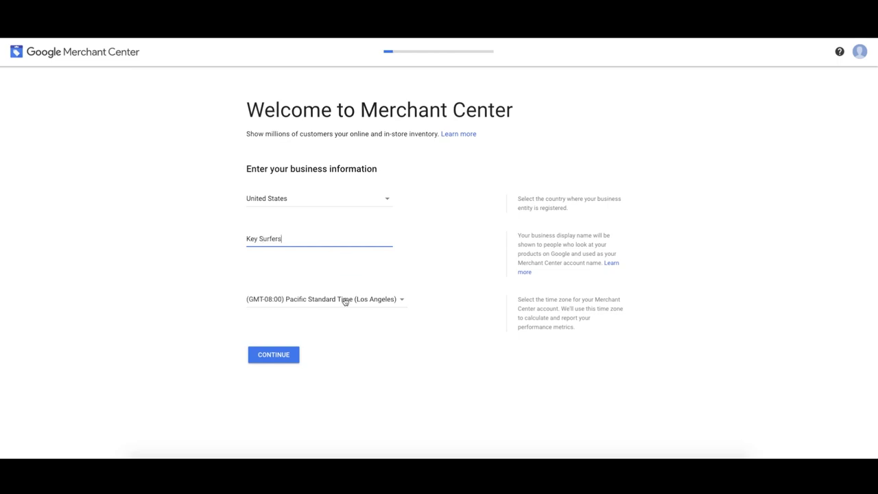
pyautogui.click(345, 299)
pyautogui.click(295, 302)
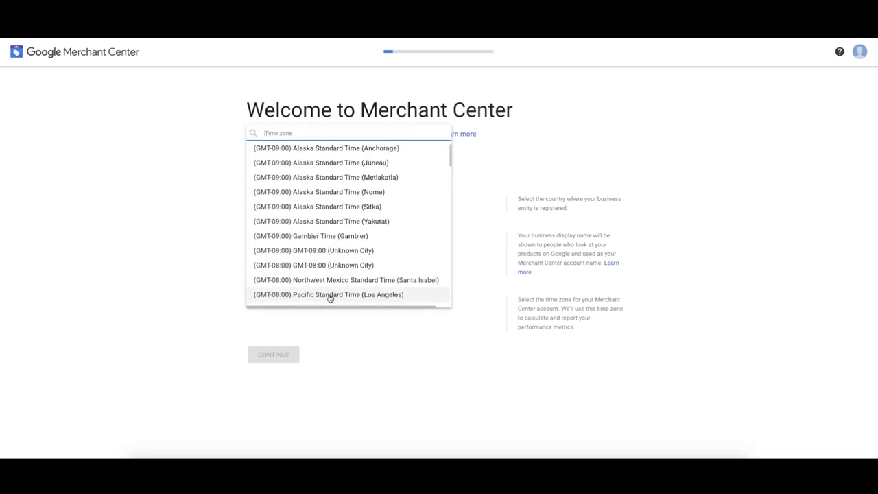
pyautogui.click(329, 296)
pyautogui.click(277, 357)
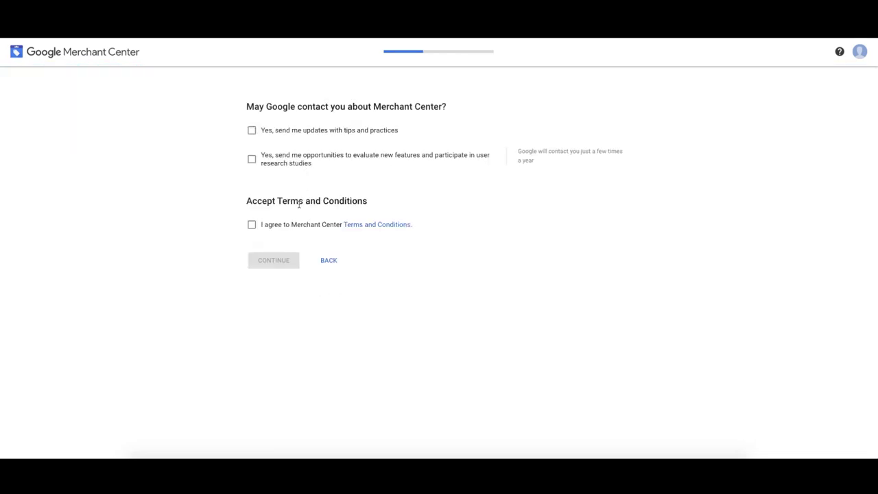
# Accept the terms, enroll in Surfaces across Google and Shopping ads, and create the account
pyautogui.click(271, 226)
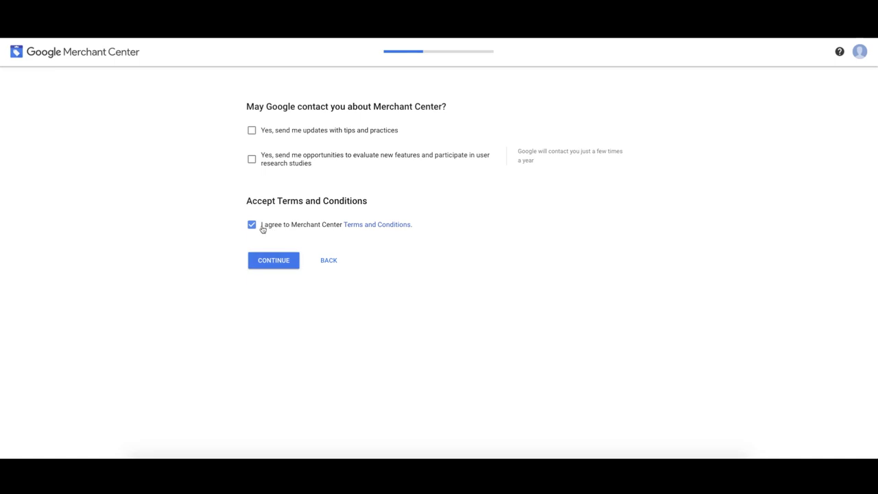
pyautogui.click(269, 264)
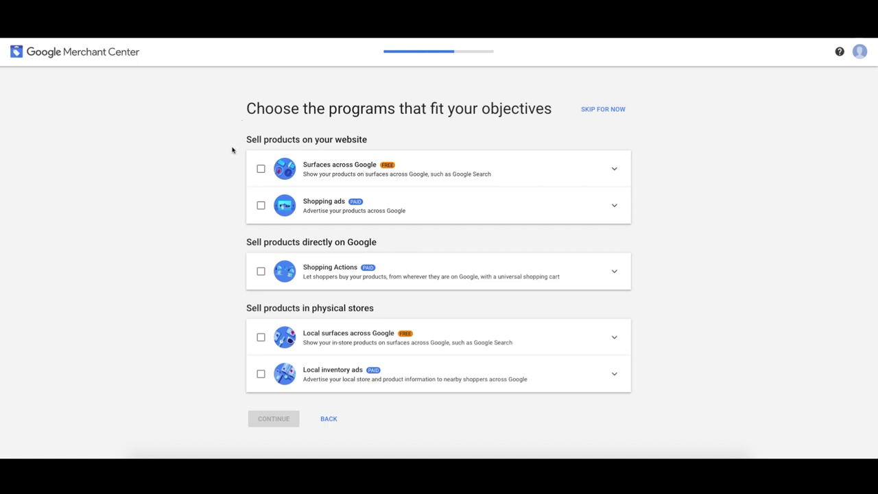
pyautogui.click(261, 168)
pyautogui.click(261, 205)
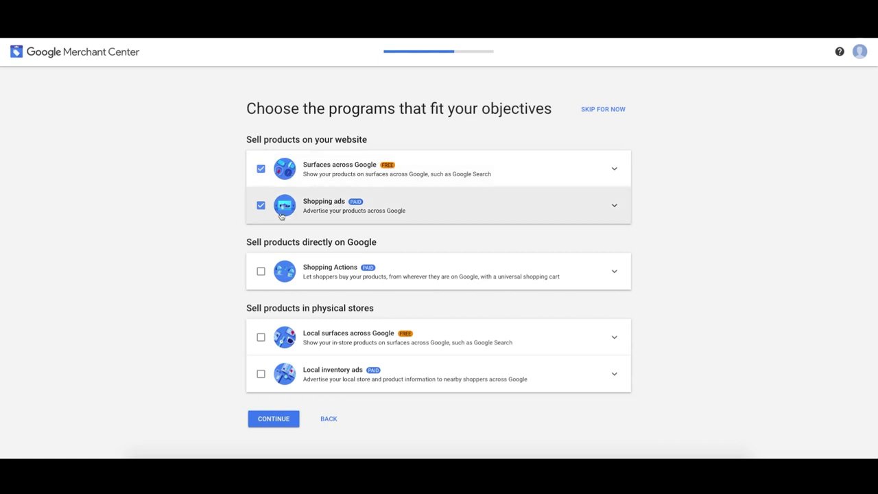
pyautogui.click(266, 421)
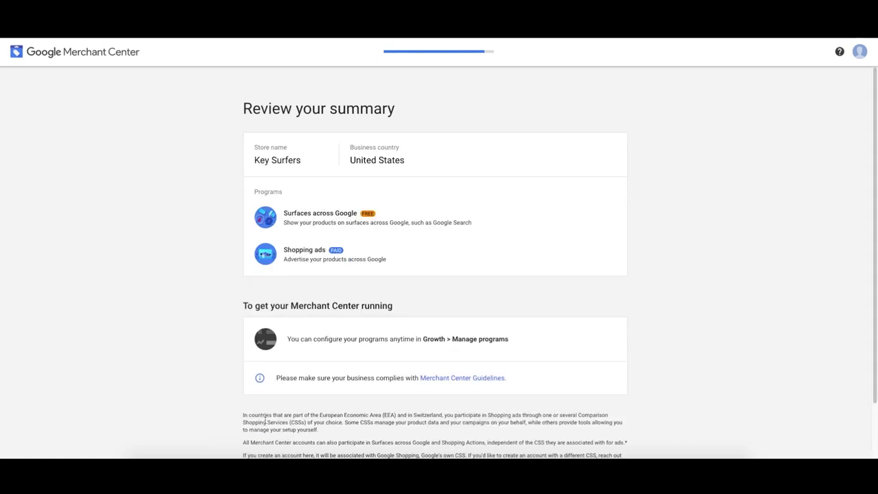
pyautogui.scroll(-2, 343, 329)
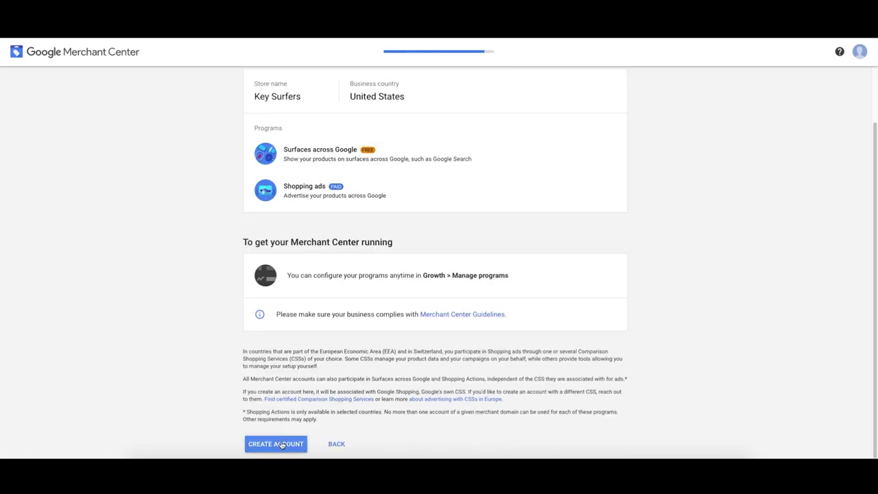
pyautogui.click(288, 444)
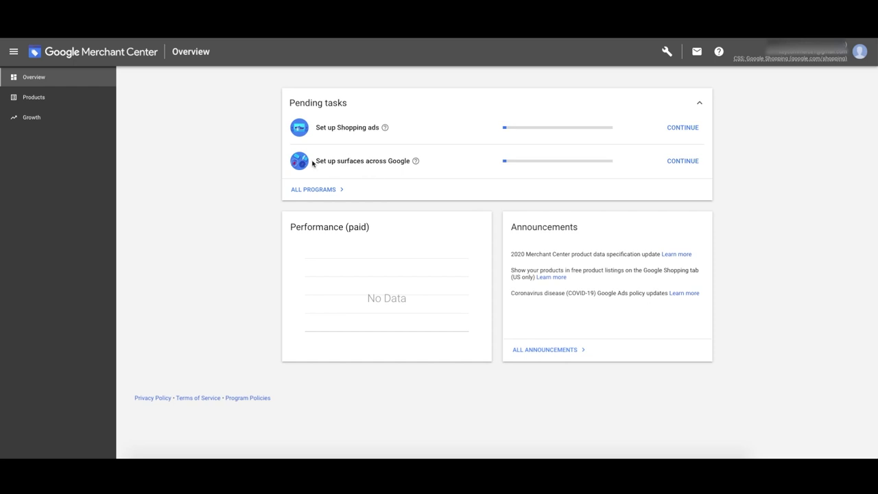
pyautogui.moveTo(335, 162); pyautogui.dragTo(390, 162)
pyautogui.click(369, 168)
pyautogui.click(680, 163)
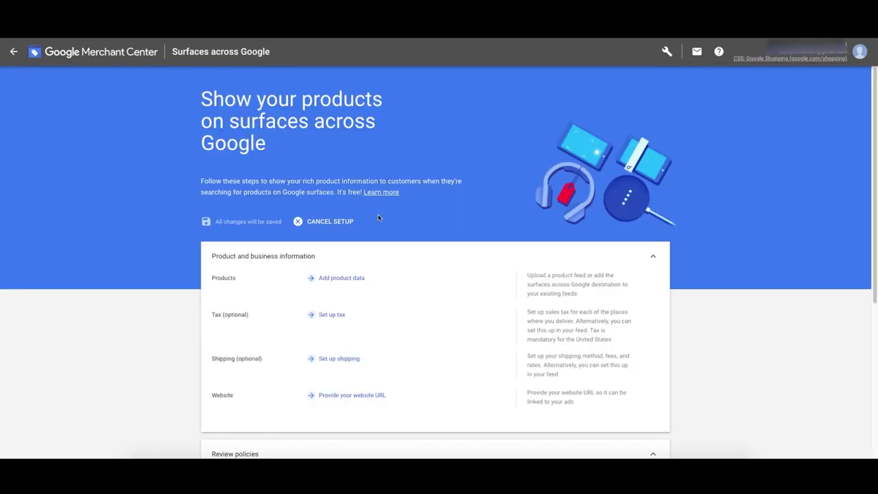
pyautogui.scroll(-1, 378, 229)
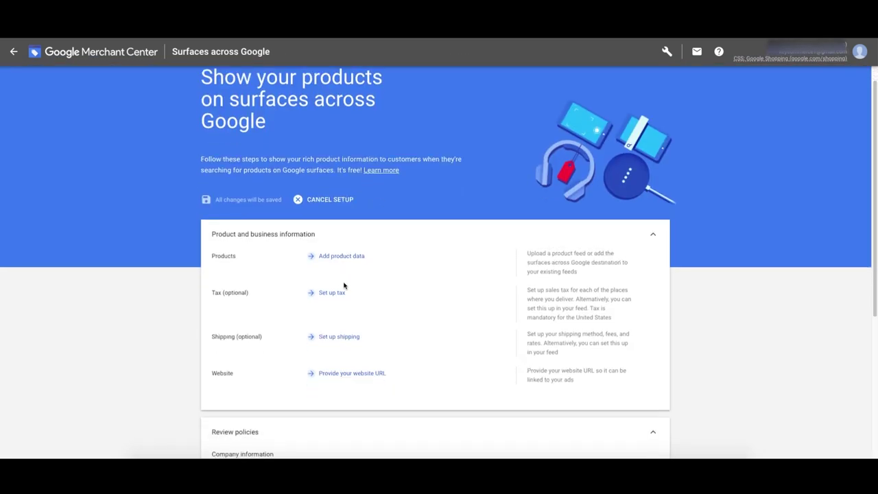
pyautogui.scroll(-3, 332, 343)
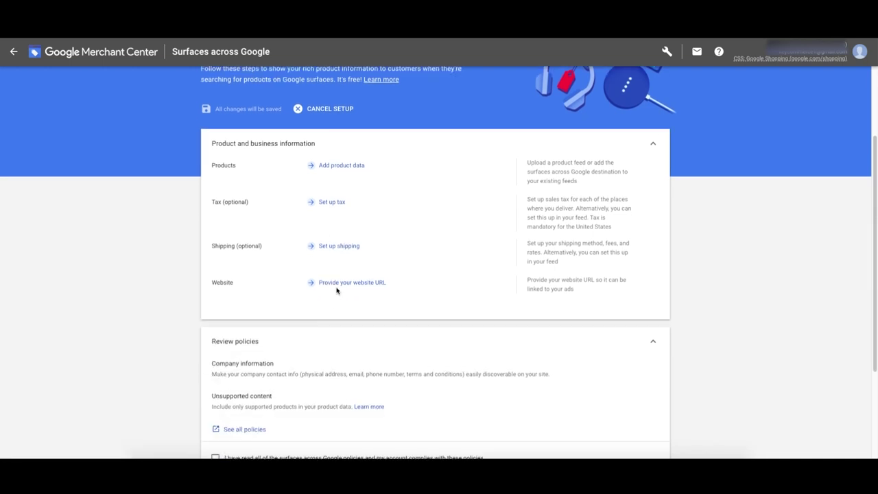
pyautogui.click(336, 286)
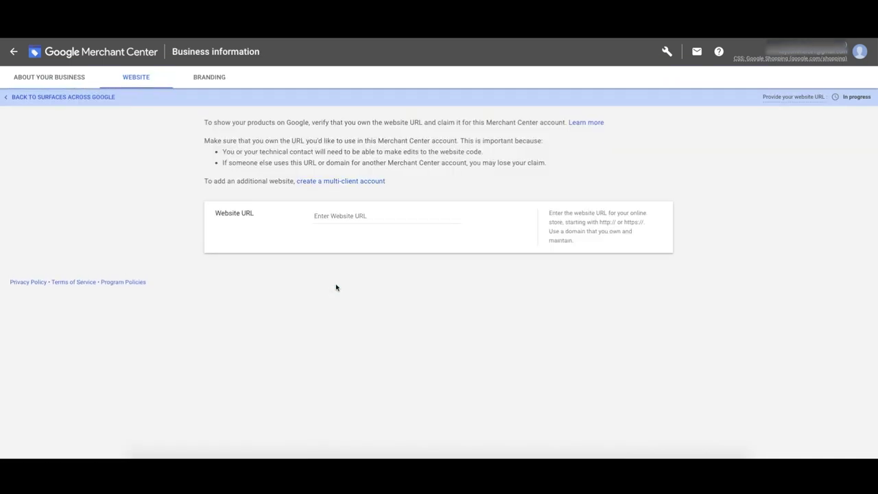
pyautogui.click(354, 217)
pyautogui.write('https://key-surfers.com')
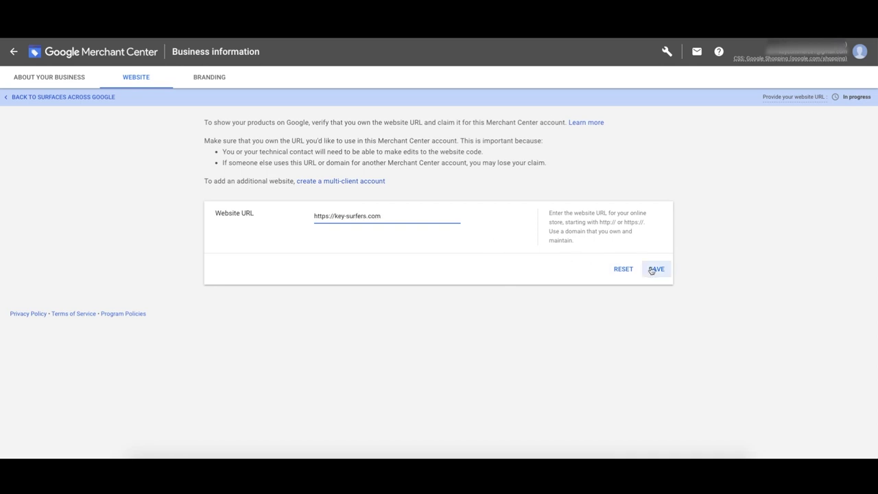
pyautogui.click(652, 268)
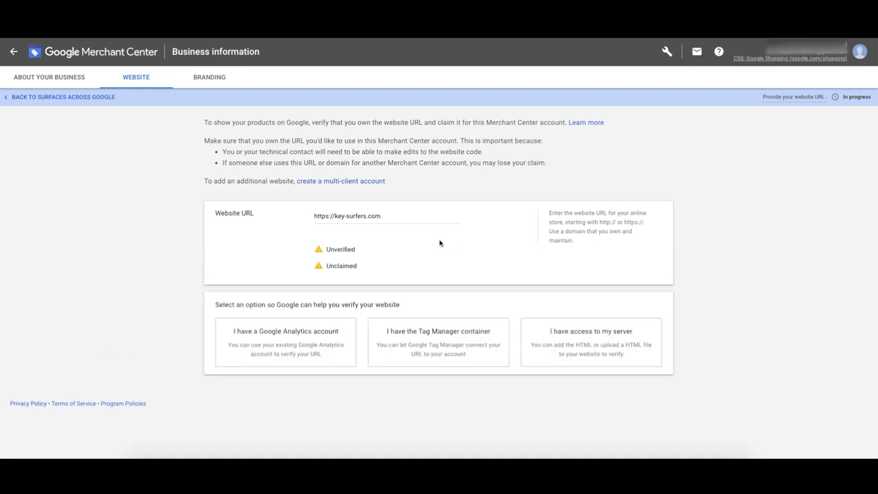
# Choose server-access verification with an HTML tag and copy the verification meta tag
pyautogui.moveTo(324, 250); pyautogui.dragTo(366, 268)
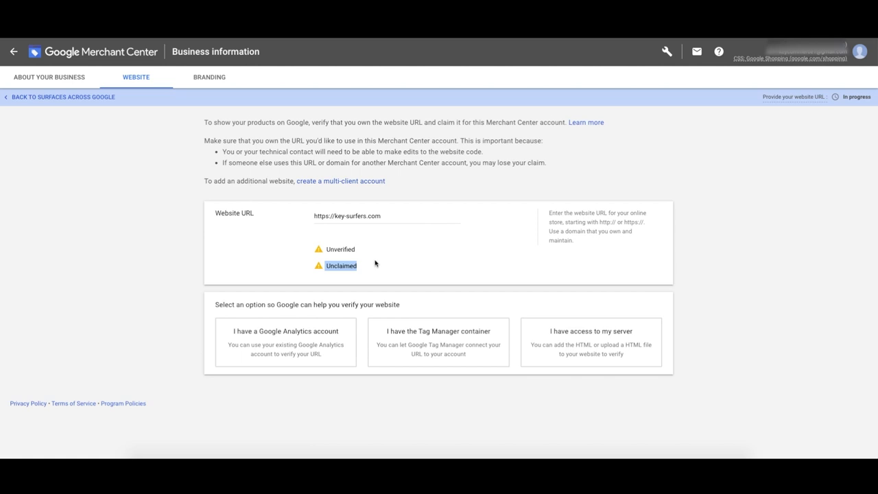
pyautogui.click(402, 261)
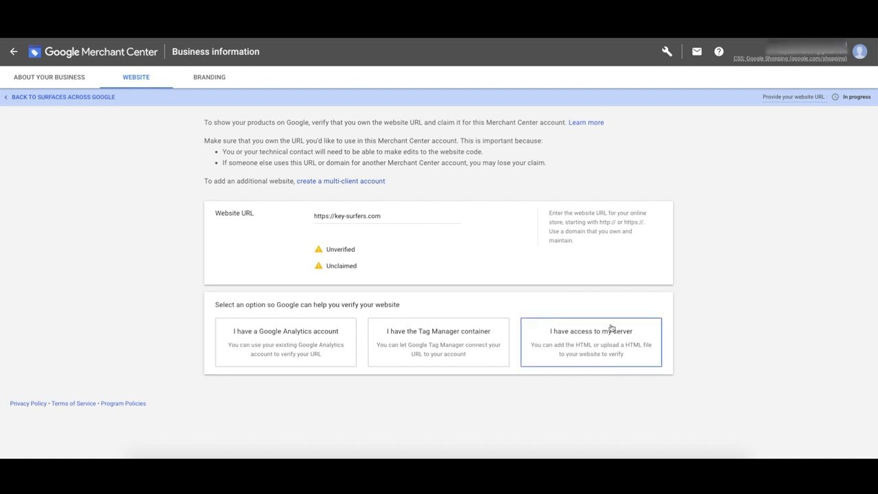
pyautogui.click(581, 354)
pyautogui.scroll(-1, 580, 356)
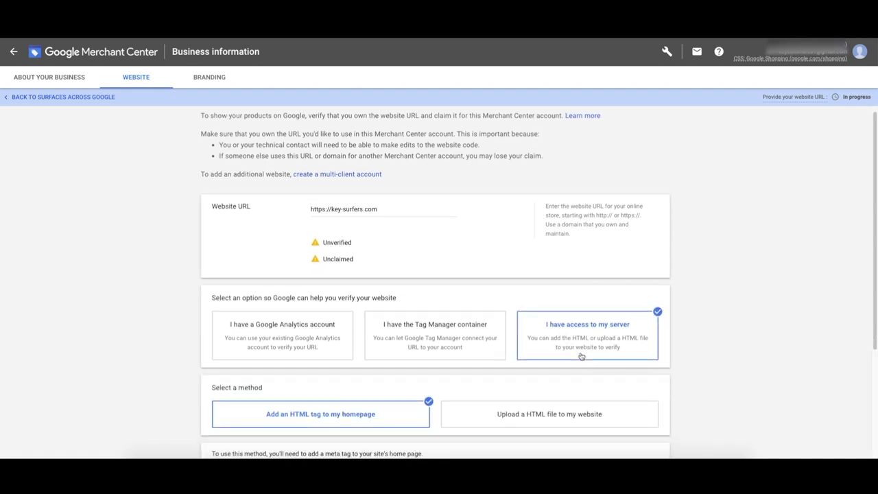
pyautogui.scroll(-1, 578, 357)
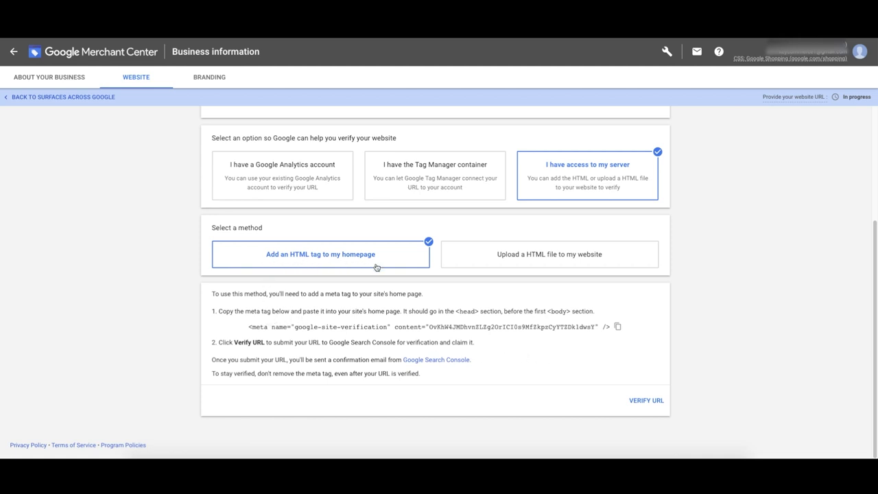
pyautogui.click(596, 328)
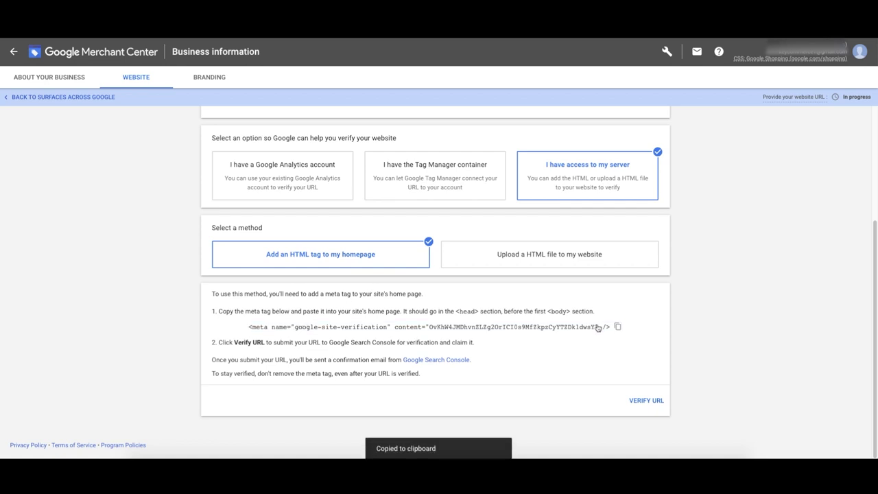
pyautogui.click(616, 328)
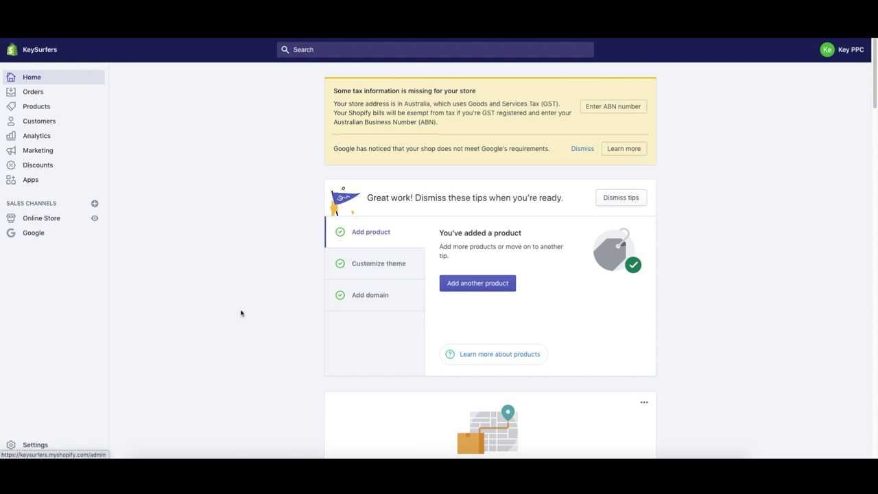
# Open the Debut theme's theme.liquid in the Shopify code editor
pyautogui.click(42, 220)
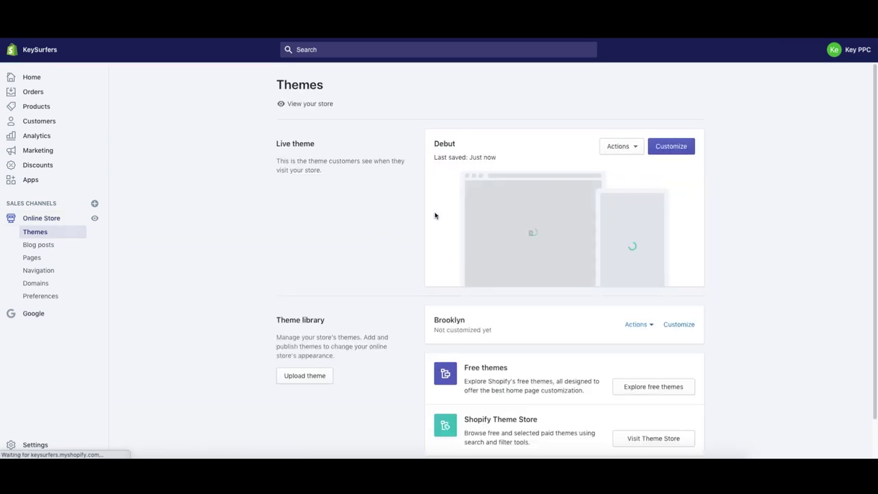
pyautogui.click(624, 151)
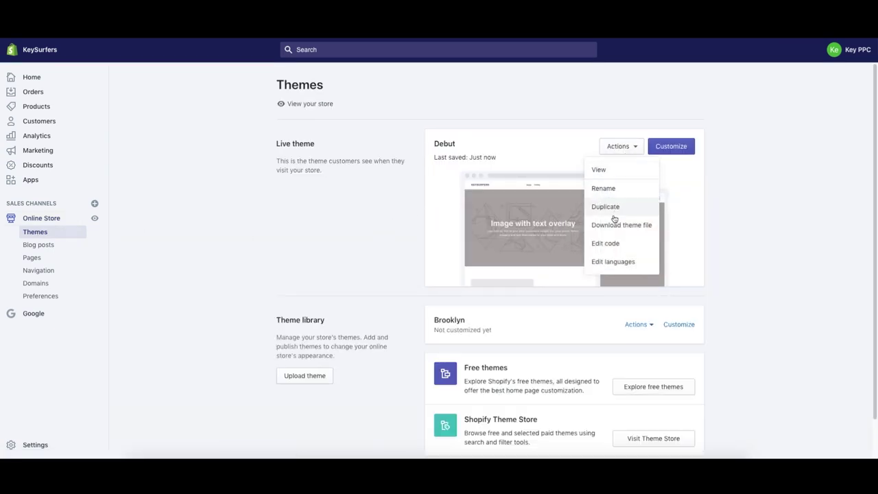
pyautogui.click(607, 243)
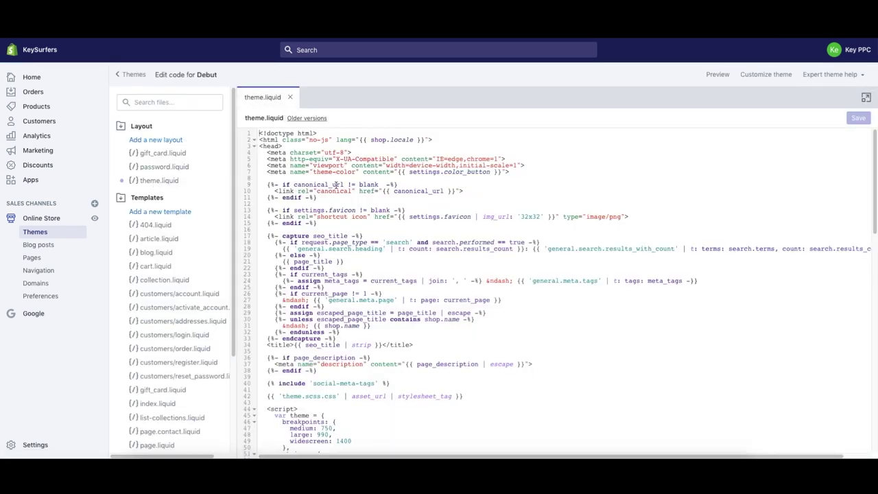
pyautogui.click(383, 242)
pyautogui.scroll(-12, 382, 244)
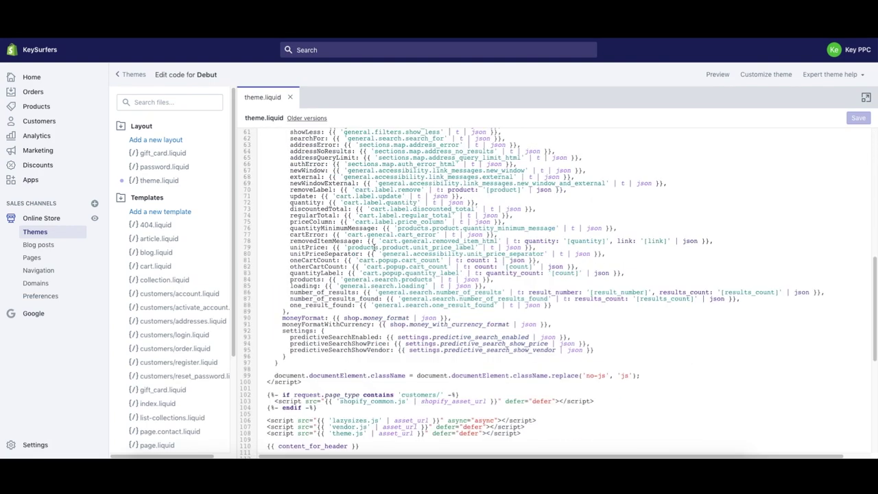
pyautogui.scroll(-1, 349, 274)
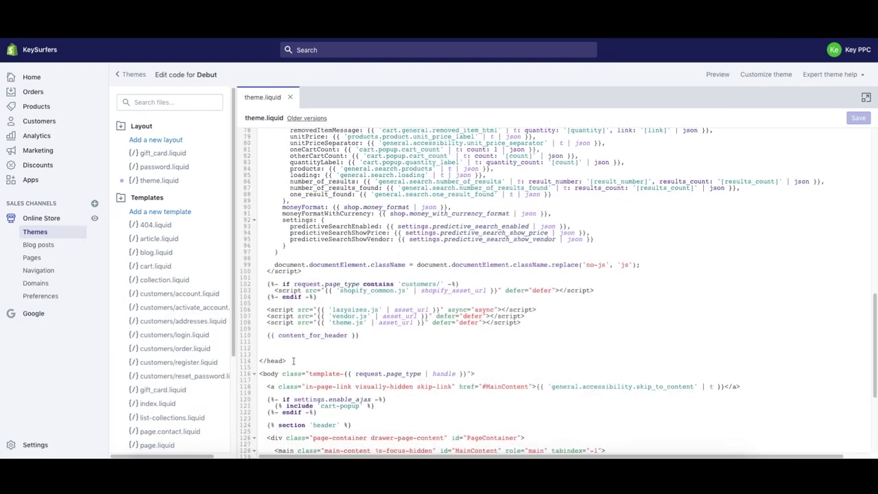
# Find </head> in theme.liquid and paste the verification meta tag on line 113 above it
pyautogui.moveTo(293, 359); pyautogui.dragTo(259, 361)
pyautogui.hotkey('ctrl', 'f')
pyautogui.hotkey('ctrl', 'a')
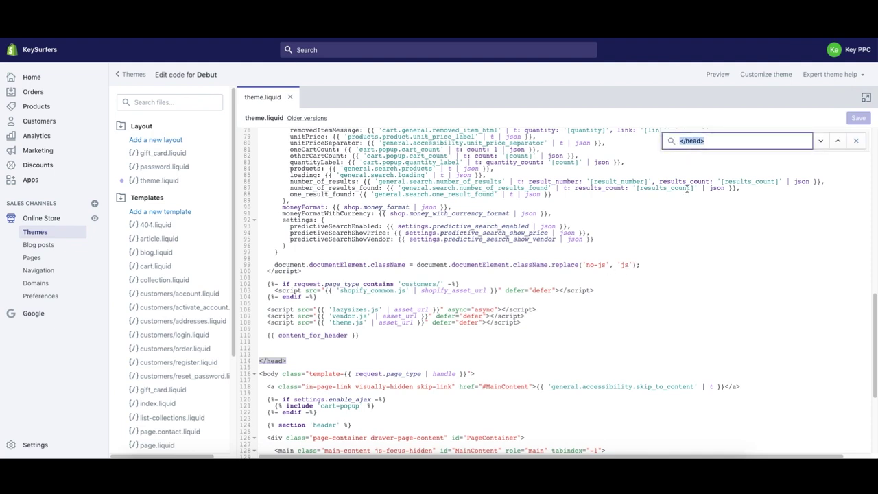
pyautogui.press('BackSpace')
pyautogui.write('</head>')
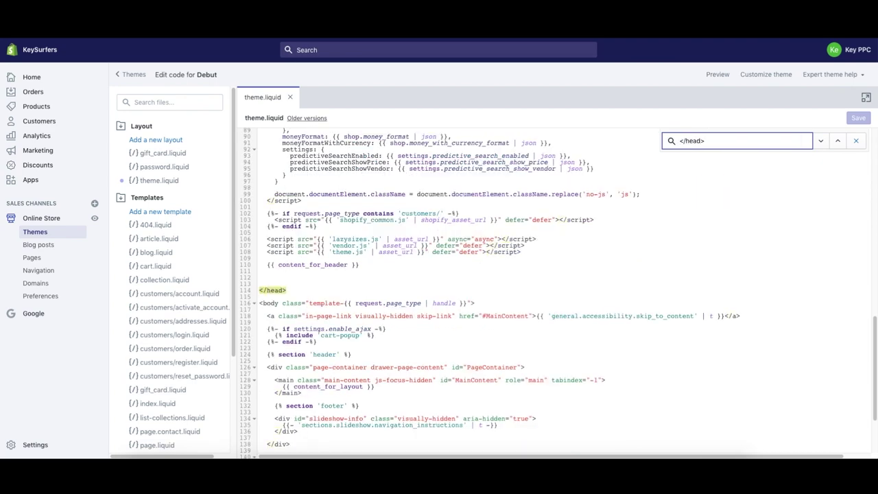
pyautogui.click(289, 290)
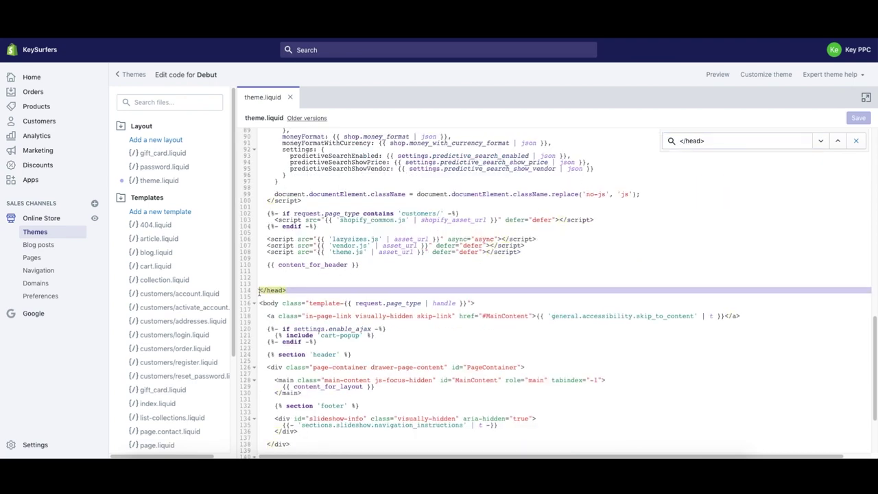
pyautogui.click(276, 284)
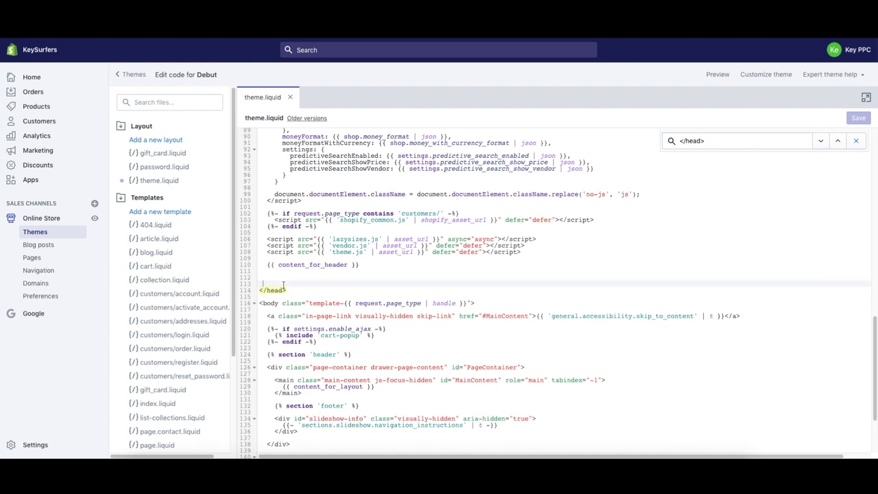
pyautogui.hotkey('ctrl', 'v')
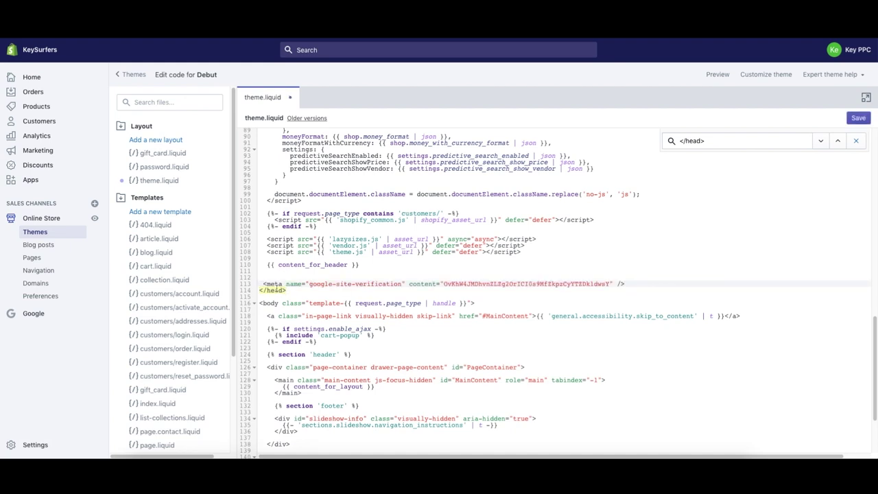
# Check the new meta tag sits inside the head section, then save theme.liquid
pyautogui.click(287, 290)
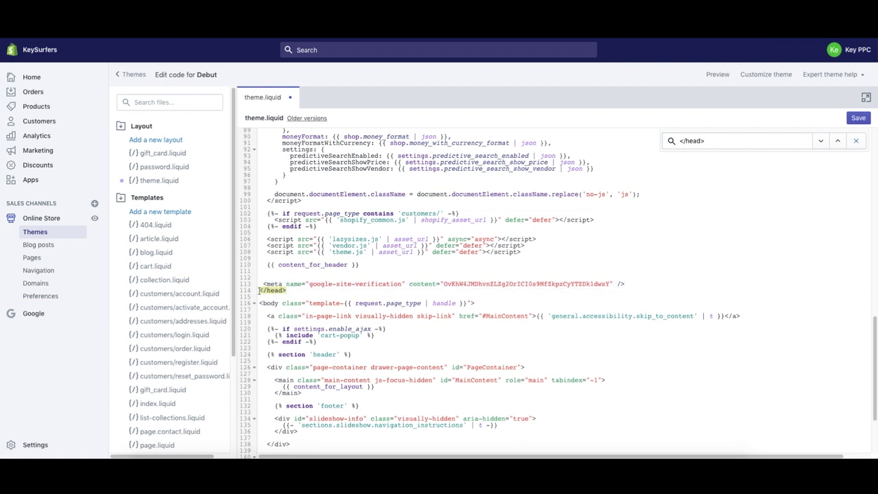
pyautogui.moveTo(260, 302); pyautogui.dragTo(278, 302)
pyautogui.click(268, 290)
pyautogui.scroll(10, 268, 290)
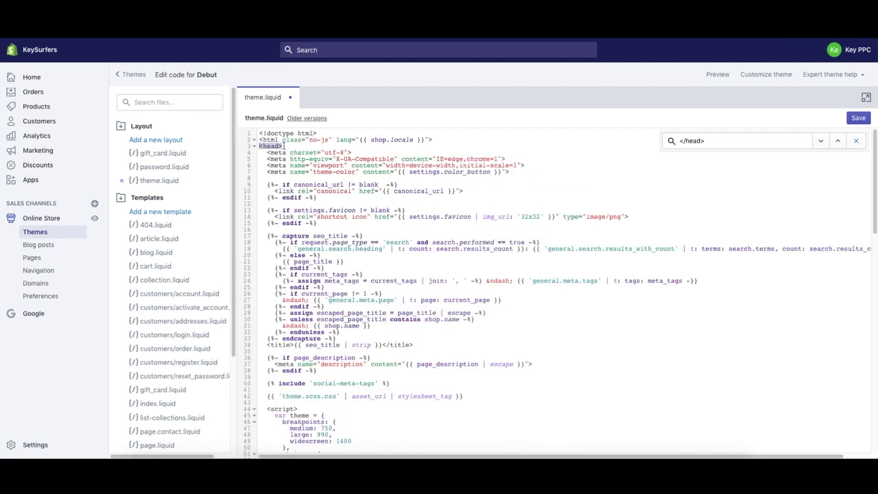
pyautogui.click(262, 147)
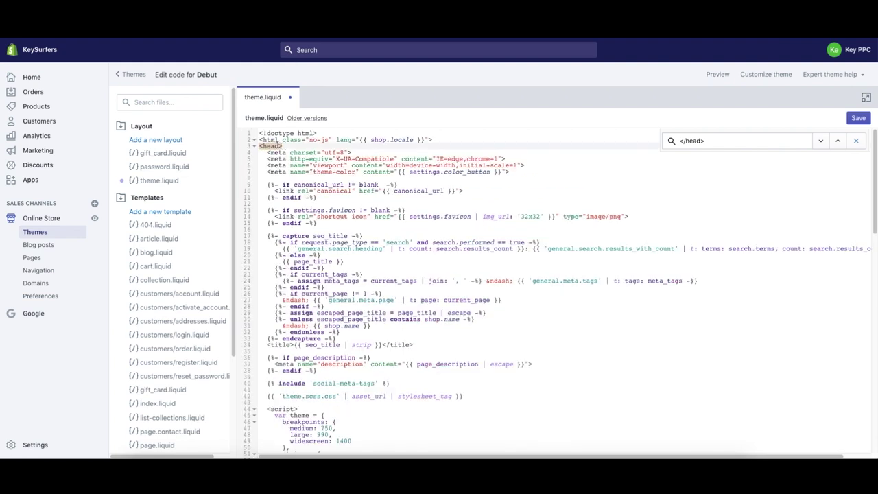
pyautogui.moveTo(288, 143); pyautogui.dragTo(251, 147)
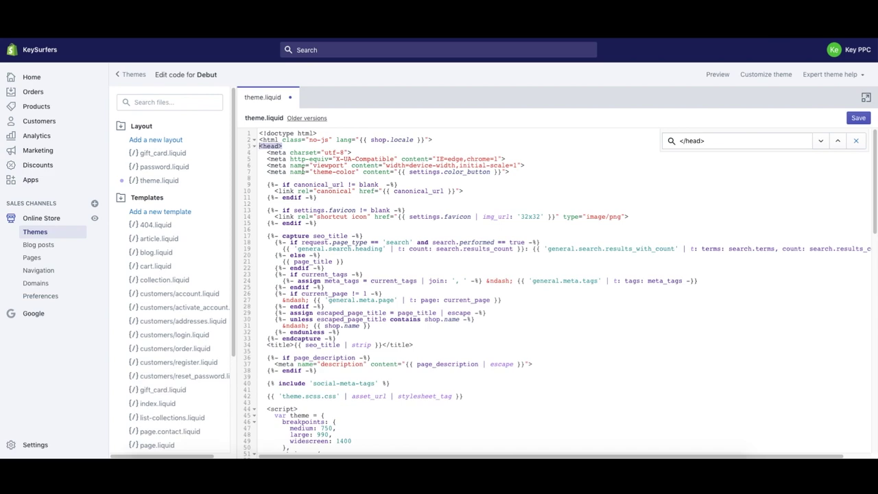
pyautogui.scroll(-15, 300, 171)
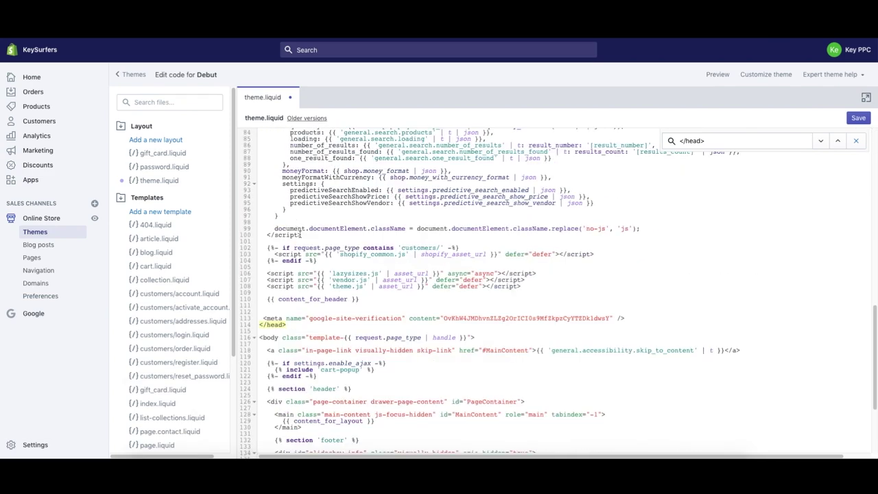
pyautogui.moveTo(263, 319); pyautogui.dragTo(640, 312)
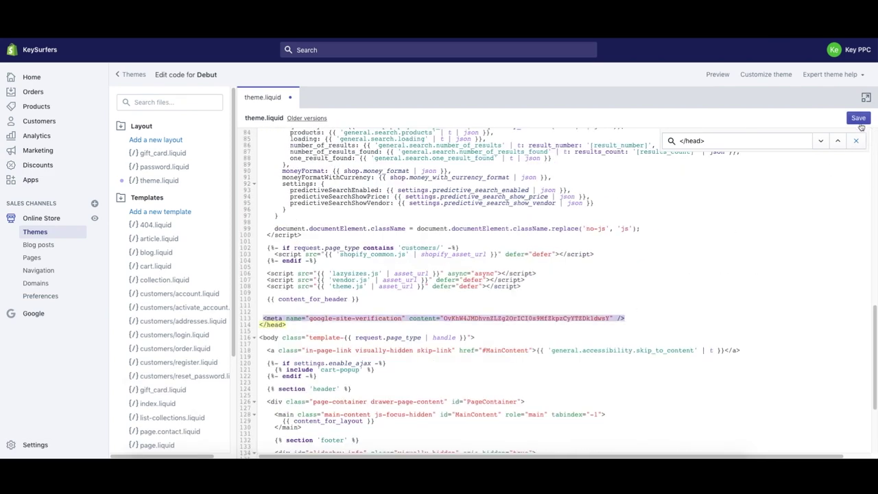
pyautogui.click(859, 119)
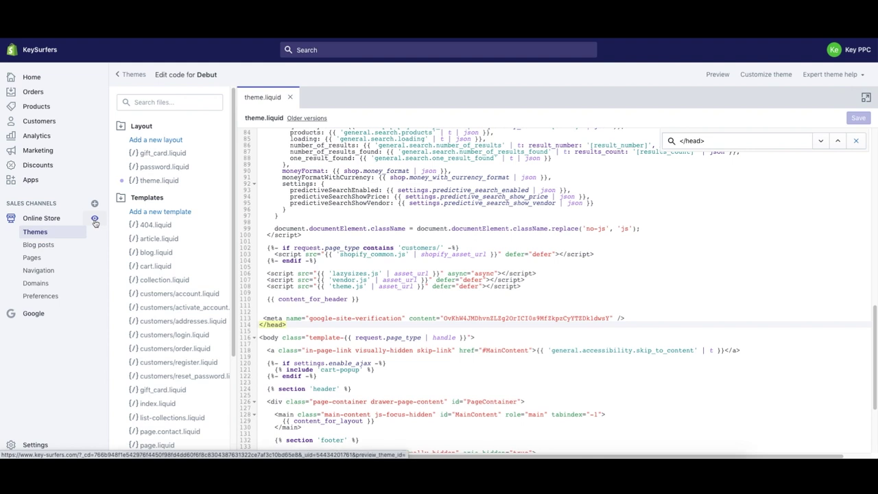
# Open the live storefront in a new tab and view its page source
pyautogui.click(94, 221)
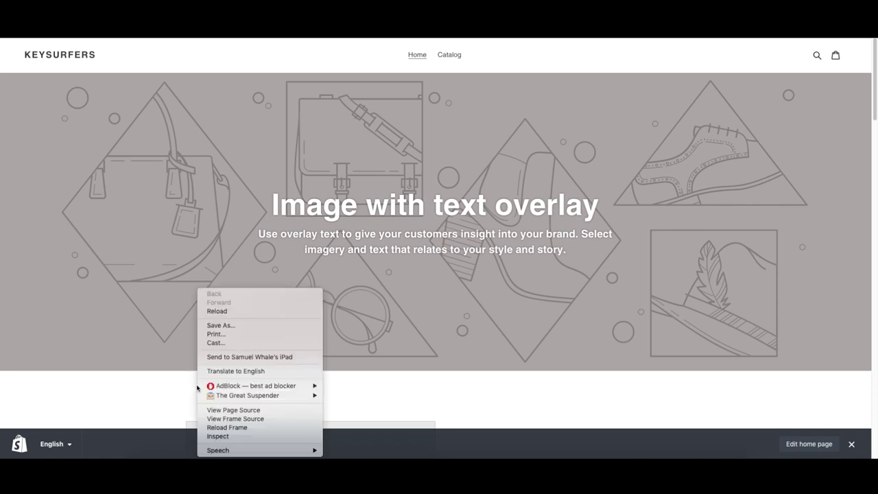
pyautogui.rightClick(205, 384)
pyautogui.click(226, 409)
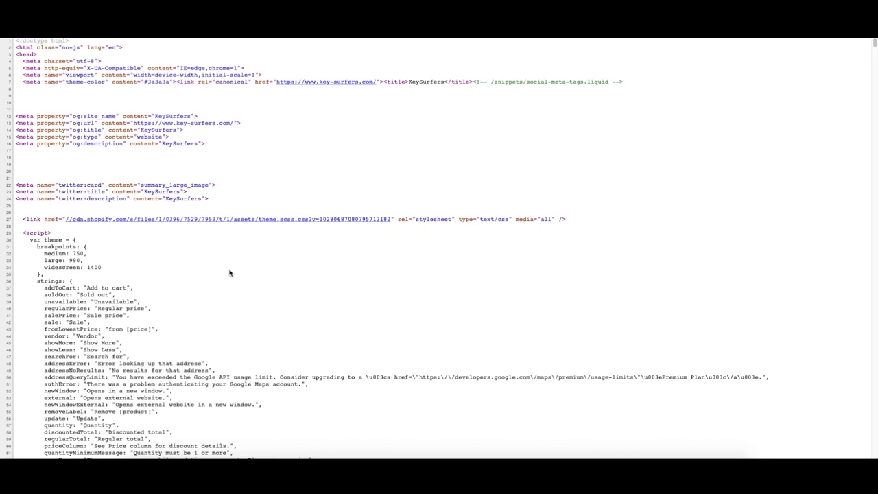
# Search the source for '</head' and select the site-verification meta tag on line 431
pyautogui.press('super+f')
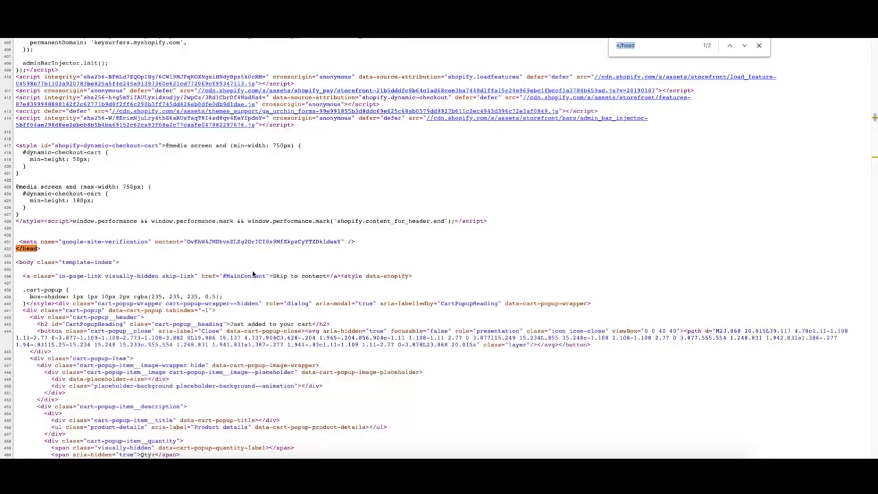
pyautogui.click(644, 45)
pyautogui.doubleClick(643, 46)
pyautogui.click(644, 45)
pyautogui.press('BackSpace')
pyautogui.press('BackSpace')
pyautogui.press('BackSpace')
pyautogui.press('BackSpace')
pyautogui.press('BackSpace')
pyautogui.press('BackSpace')
pyautogui.write('</head')
pyautogui.moveTo(19, 241); pyautogui.dragTo(356, 242)
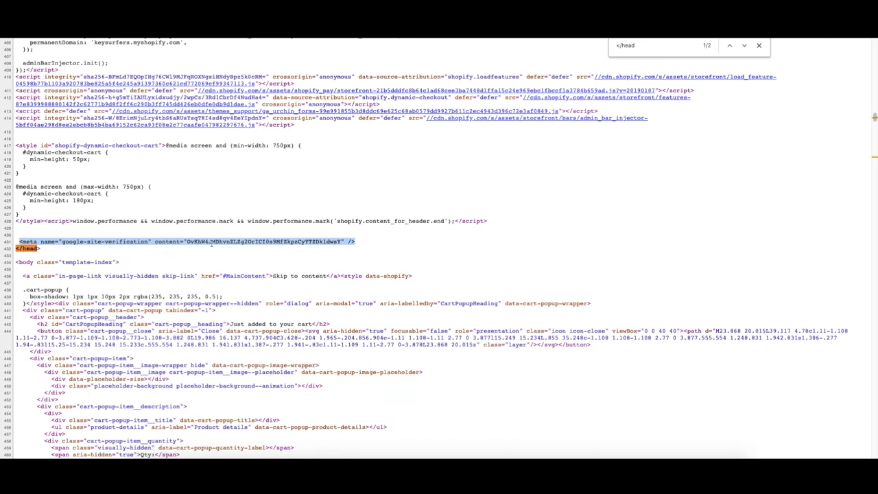
pyautogui.moveTo(356, 239); pyautogui.dragTo(15, 241)
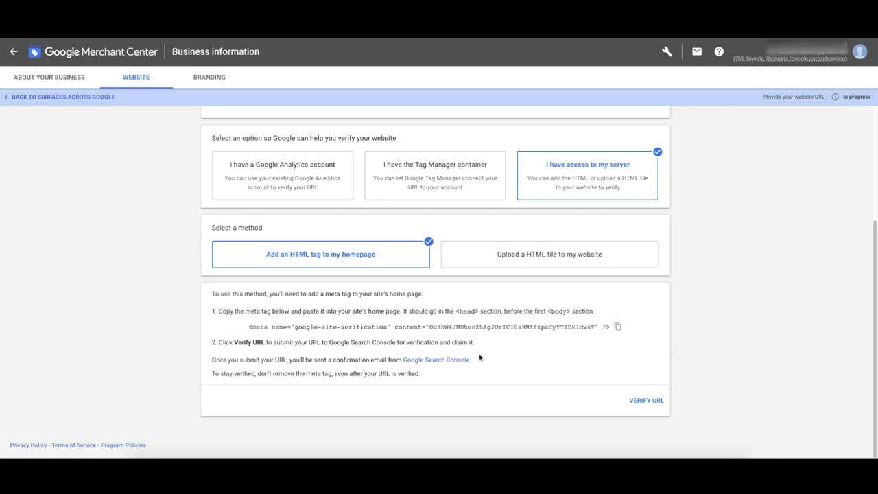
pyautogui.click(645, 403)
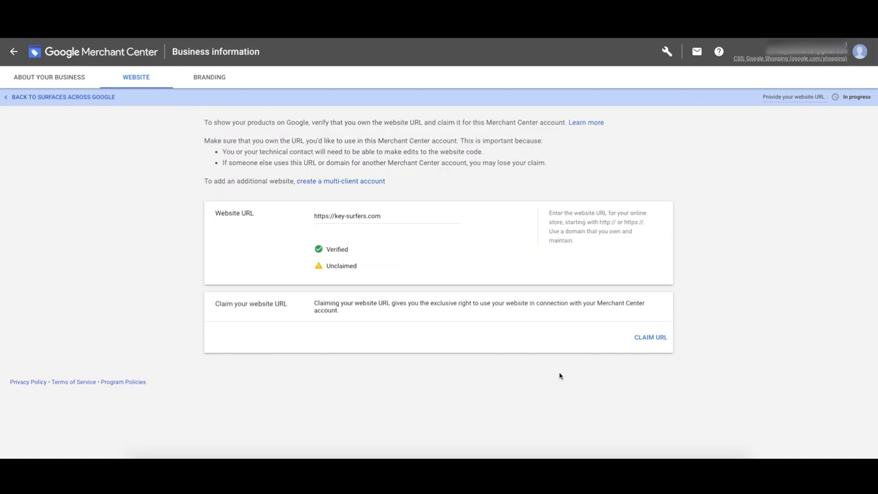
pyautogui.moveTo(355, 252); pyautogui.dragTo(318, 250)
pyautogui.click(377, 251)
# Claim the URL despite another Merchant Center account using it, then return to the setup overview
pyautogui.moveTo(353, 260); pyautogui.dragTo(322, 265)
pyautogui.click(645, 337)
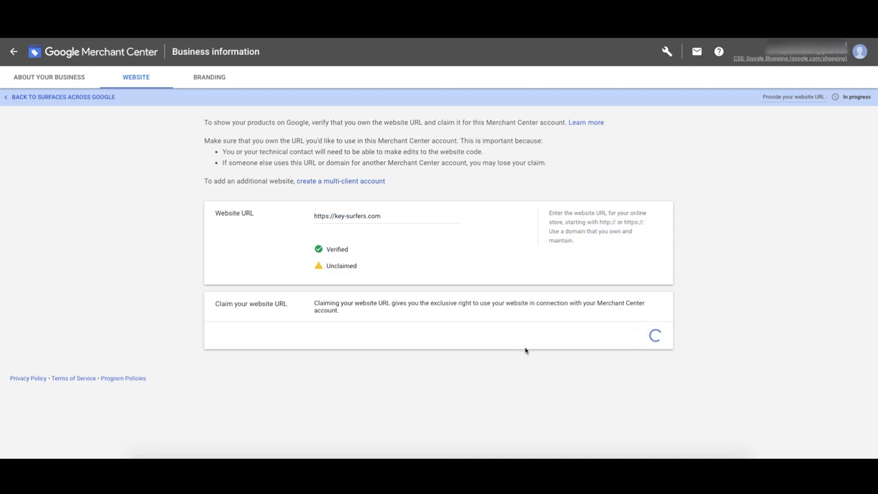
pyautogui.doubleClick(336, 325)
pyautogui.tripleClick(456, 335)
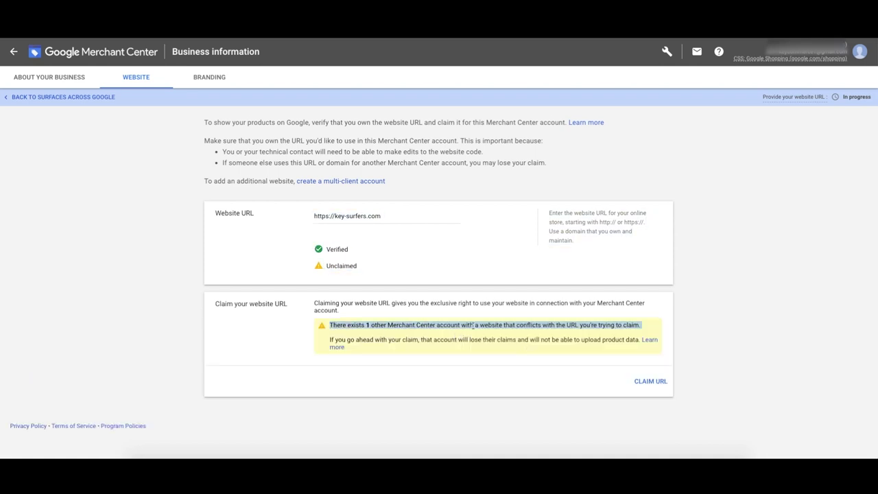
pyautogui.click(381, 325)
pyautogui.moveTo(347, 325); pyautogui.dragTo(462, 329)
pyautogui.click(445, 343)
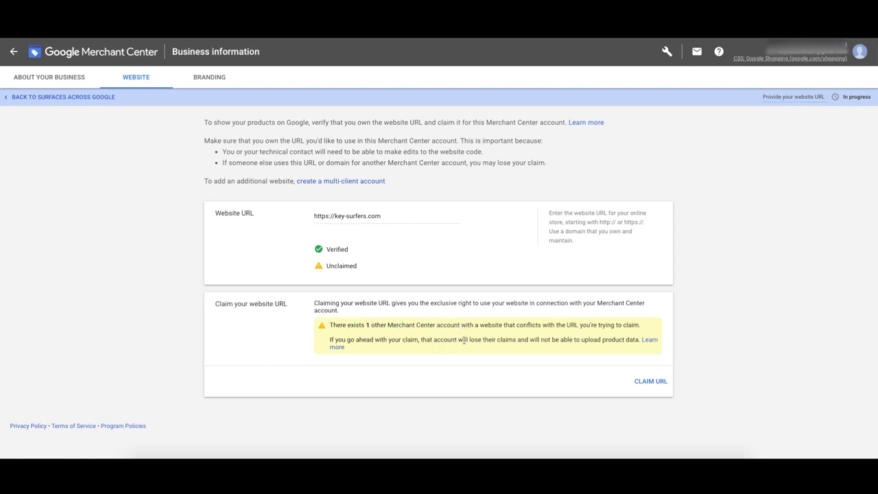
pyautogui.click(655, 382)
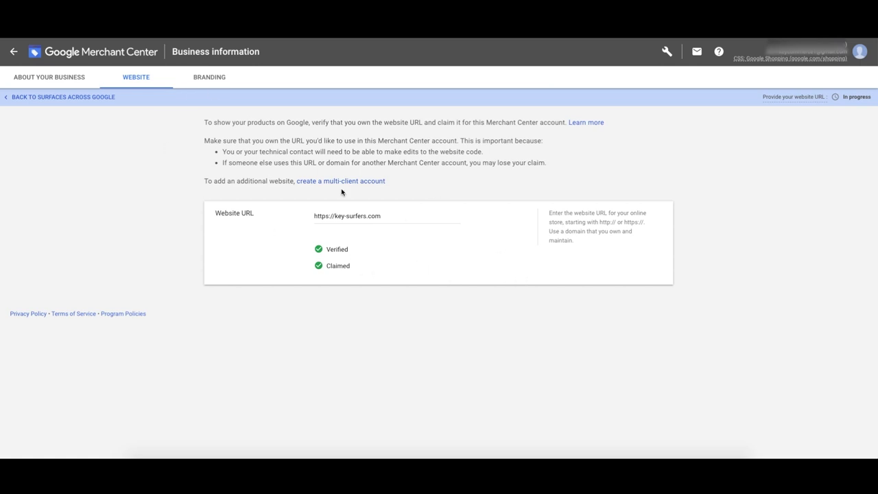
pyautogui.moveTo(291, 237); pyautogui.dragTo(353, 260)
pyautogui.click(370, 269)
pyautogui.click(33, 98)
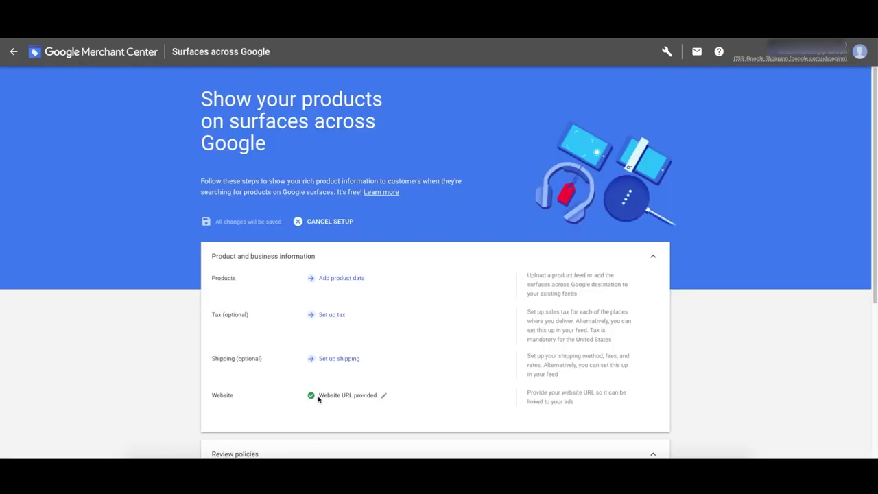
# Start a new Flat rate shipping service with the United States as its service area
pyautogui.scroll(-1, 341, 400)
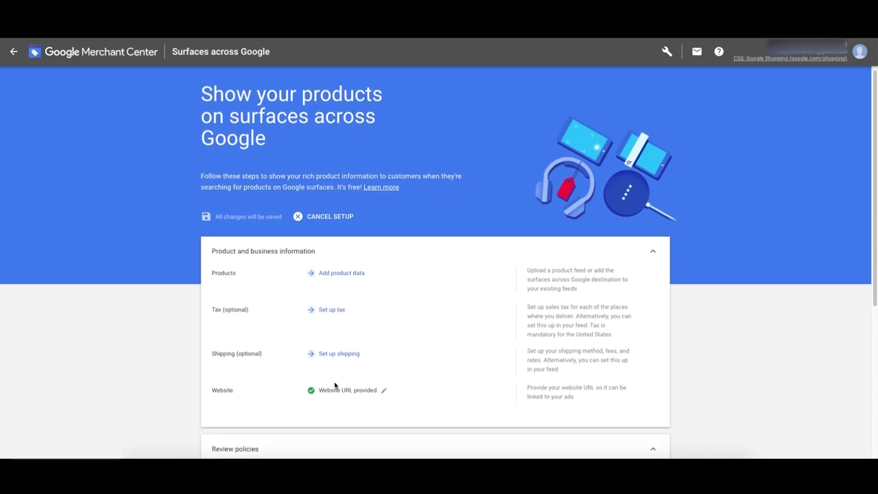
pyautogui.click(334, 329)
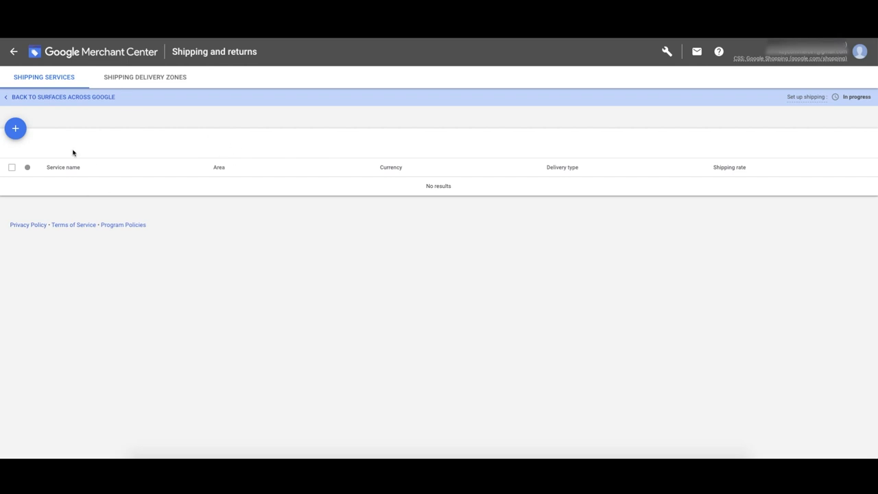
pyautogui.click(15, 128)
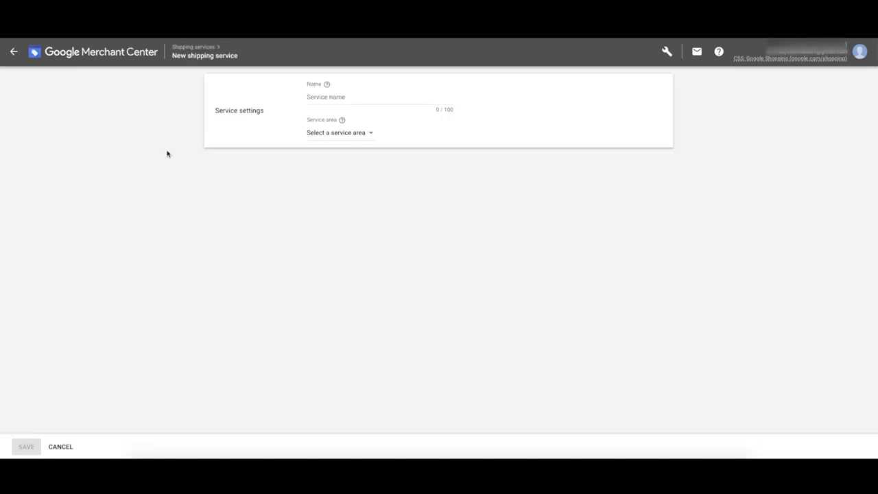
pyautogui.click(344, 97)
pyautogui.write('Fla')
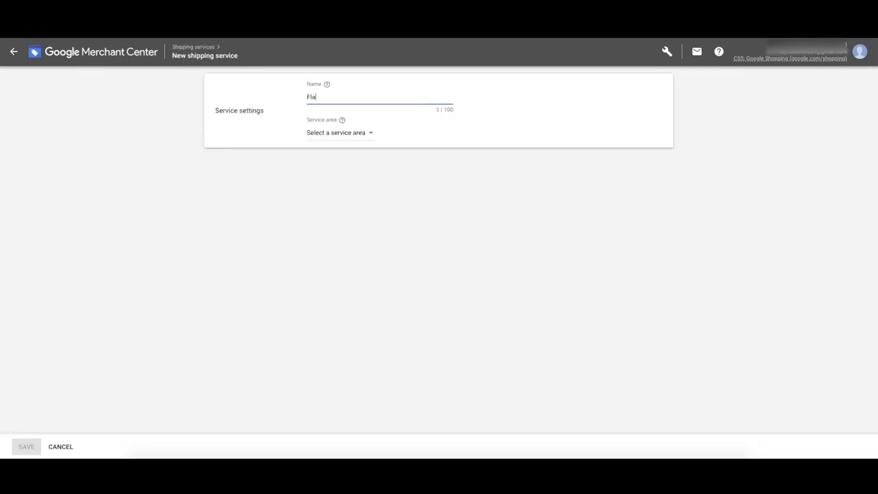
pyautogui.write('t rate shipping')
pyautogui.click(334, 134)
pyautogui.click(333, 160)
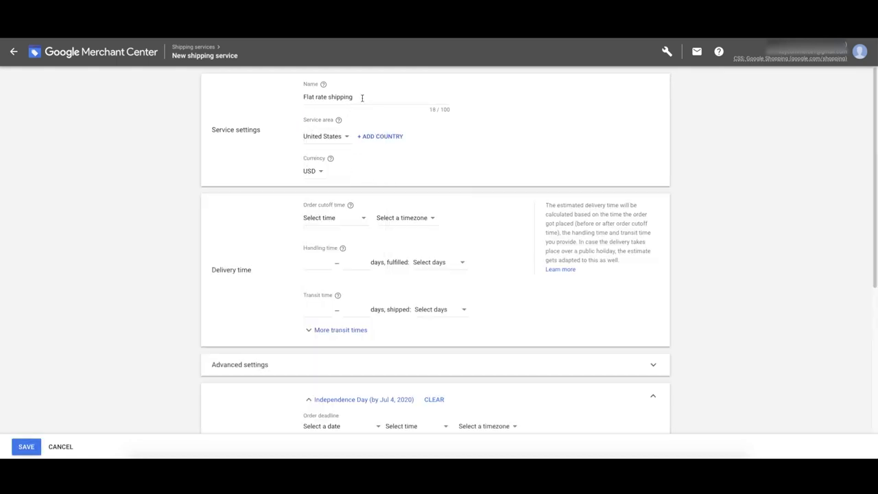
pyautogui.moveTo(362, 98); pyautogui.dragTo(304, 95)
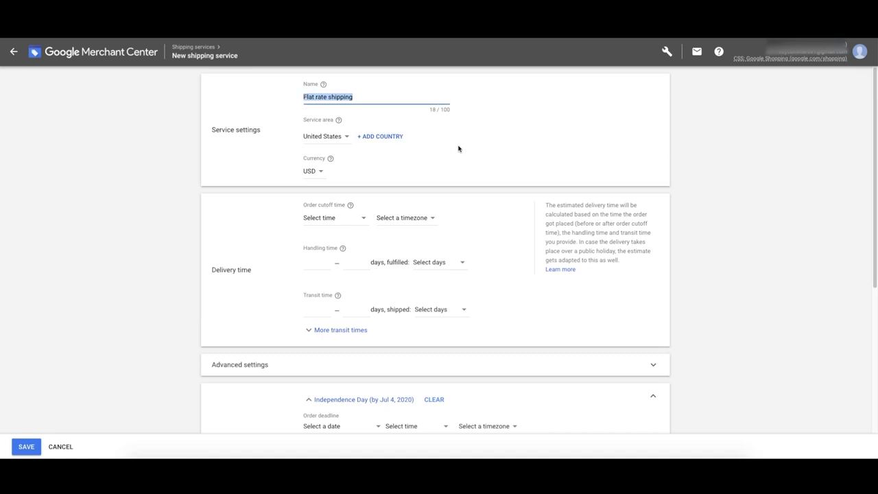
# Set the order cutoff time to 3:00 PM Pacific time
pyautogui.click(334, 218)
pyautogui.scroll(-3, 334, 329)
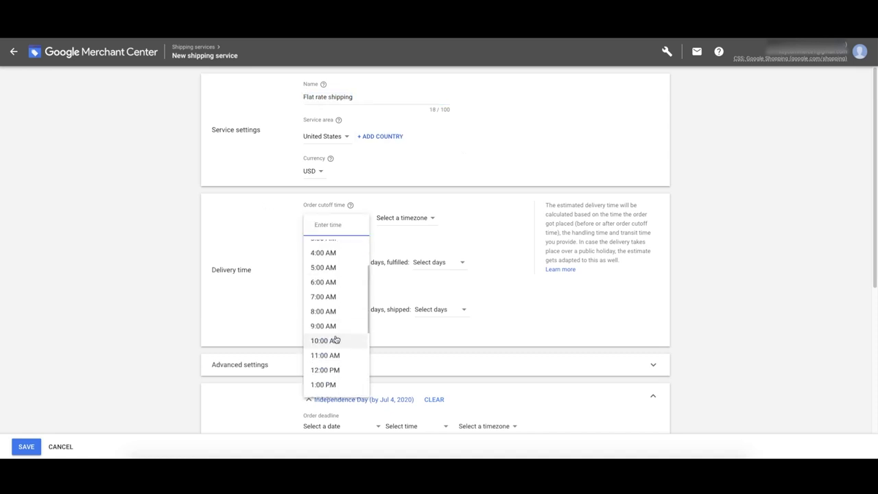
pyautogui.click(334, 361)
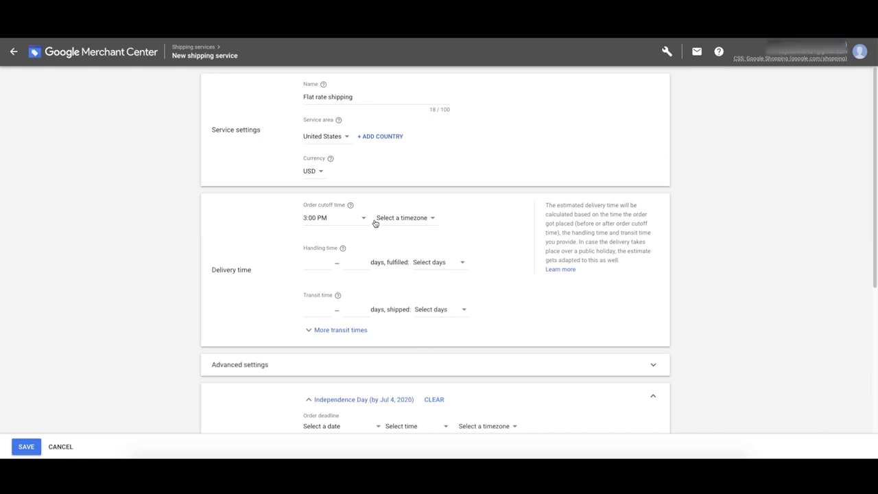
pyautogui.click(385, 219)
pyautogui.scroll(-5, 431, 265)
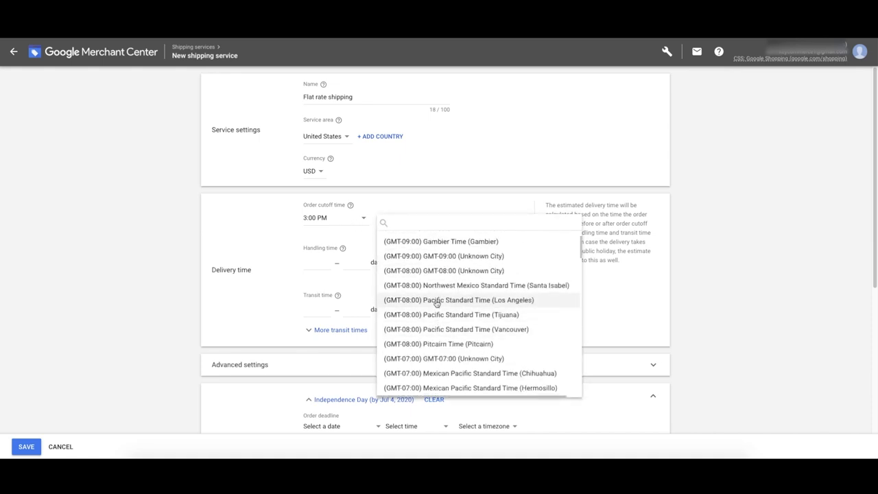
pyautogui.click(438, 303)
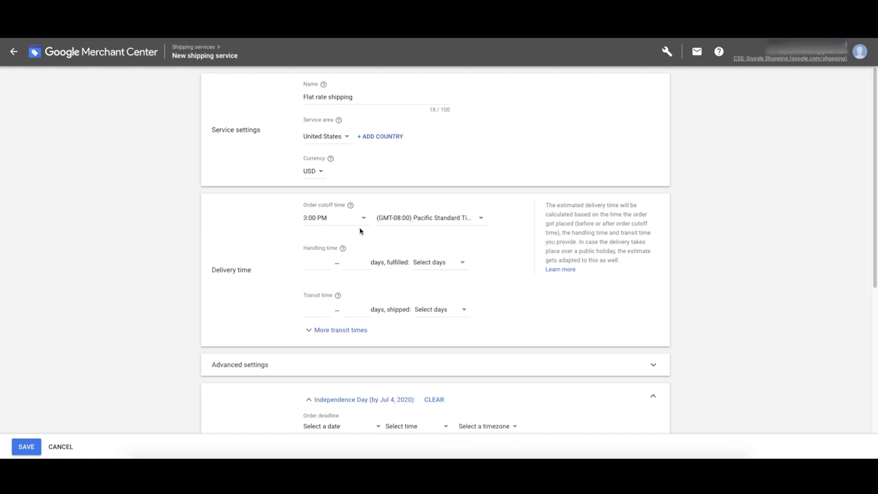
# Set handling time to 0–3 days with fulfilment Mon – Fri
pyautogui.click(316, 265)
pyautogui.scroll(-1, 317, 256)
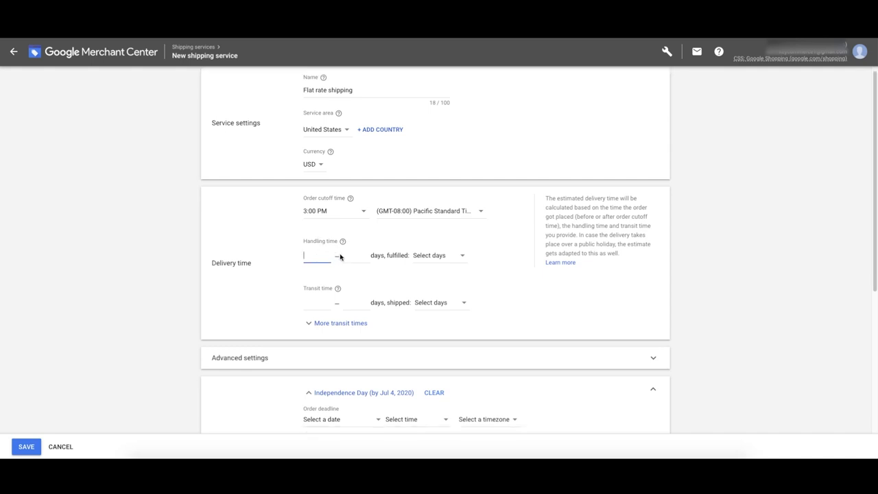
pyautogui.write('0')
pyautogui.press('Tab')
pyautogui.write('3')
pyautogui.click(430, 265)
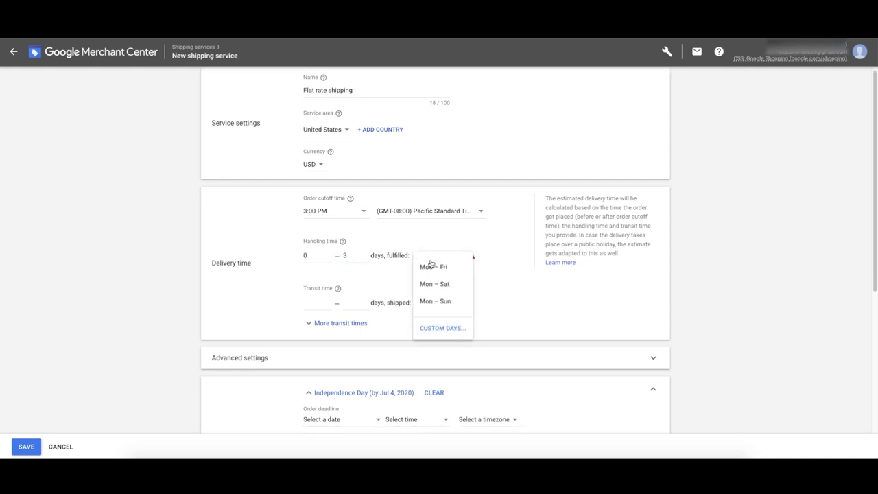
pyautogui.click(426, 263)
# Set transit time to 3–10 days shipping Mon – Fri, then scroll down to Shipping rates
pyautogui.click(325, 306)
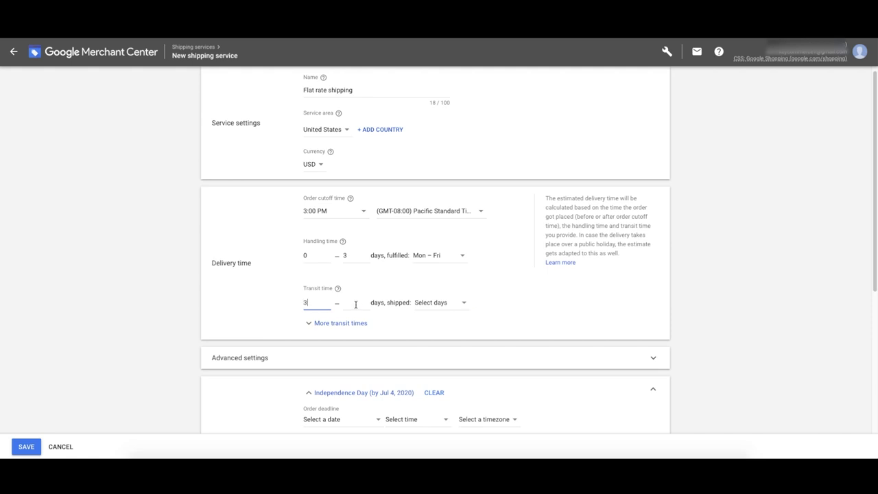
pyautogui.click(355, 304)
pyautogui.write('10')
pyautogui.click(433, 304)
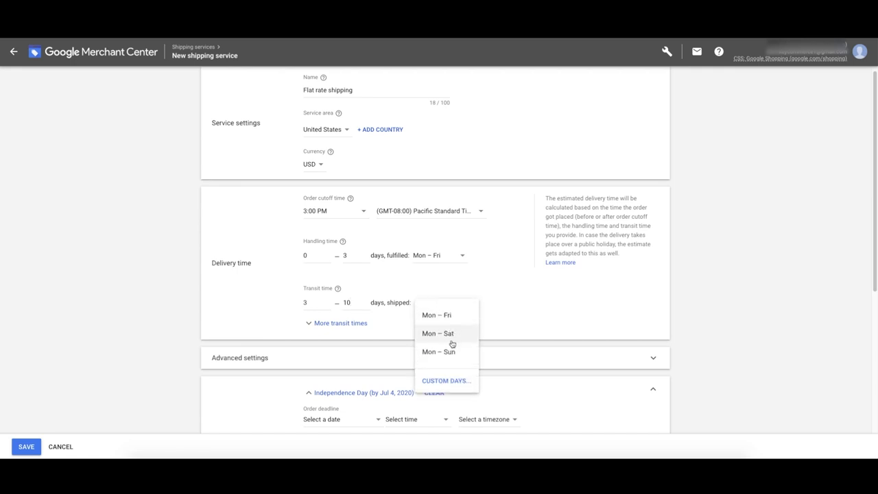
pyautogui.scroll(-1, 327, 309)
pyautogui.click(327, 309)
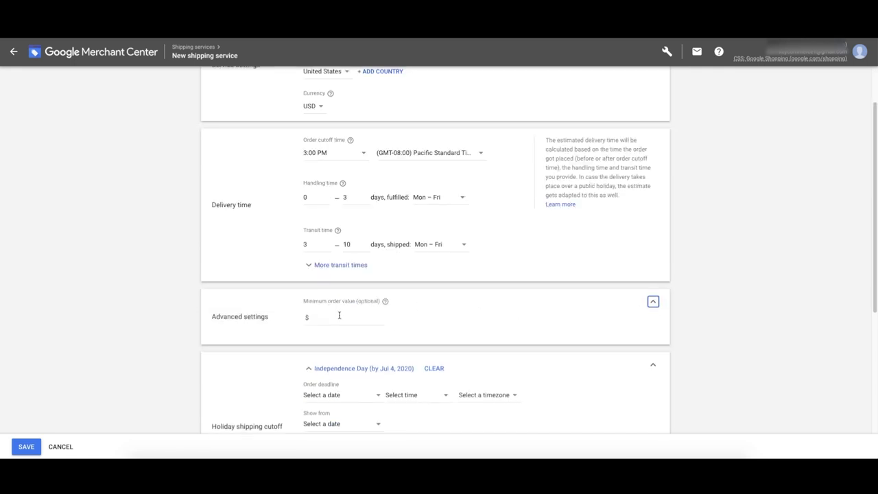
pyautogui.scroll(1, 433, 316)
pyautogui.scroll(-2, 462, 314)
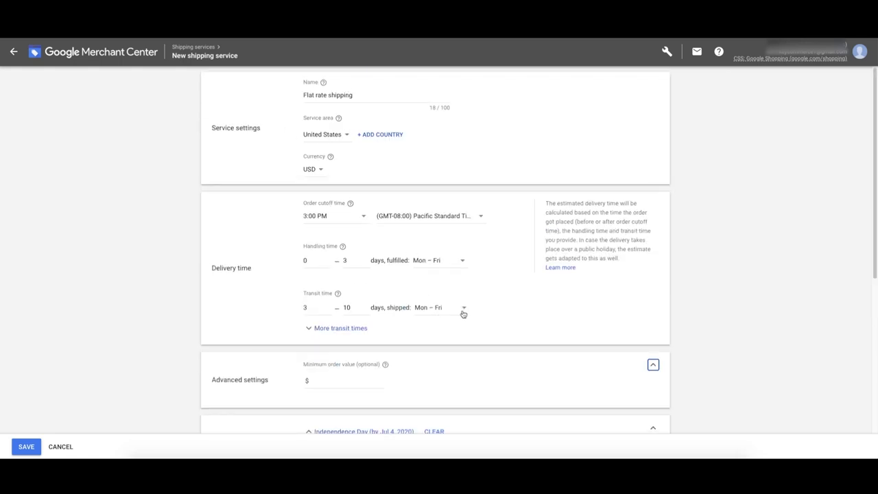
pyautogui.scroll(1, 412, 300)
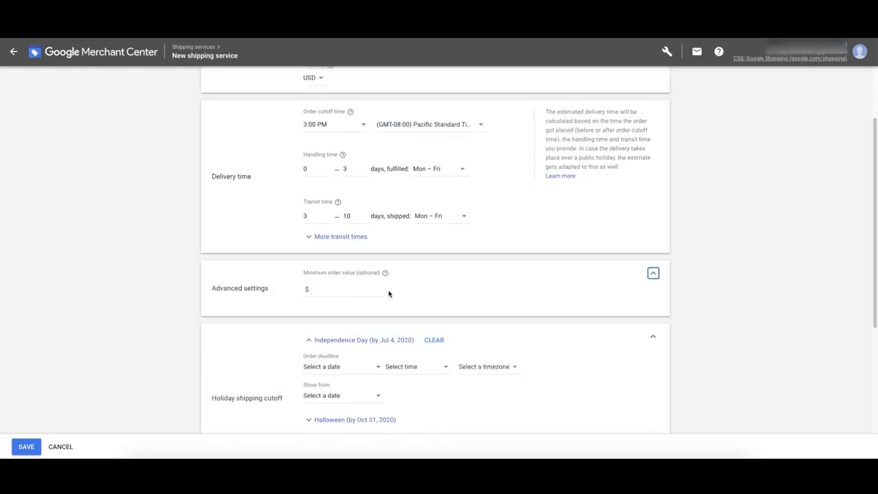
pyautogui.click(652, 274)
pyautogui.scroll(-1, 464, 302)
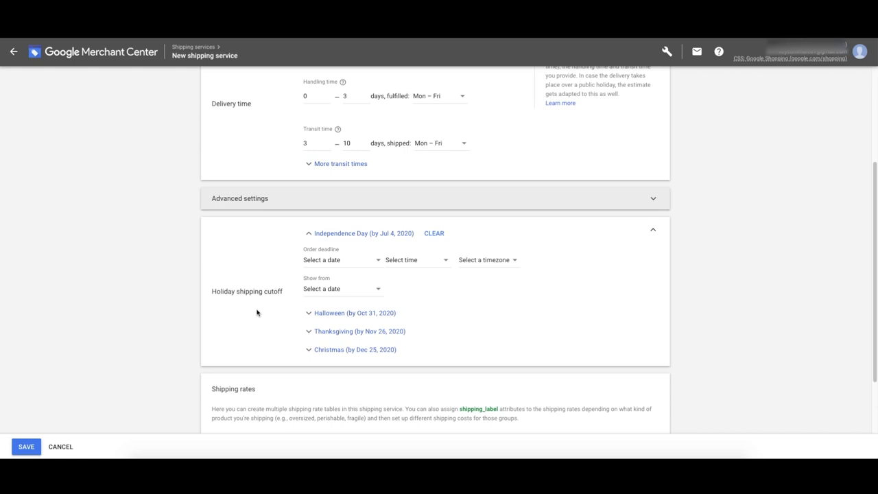
pyautogui.scroll(-2, 283, 278)
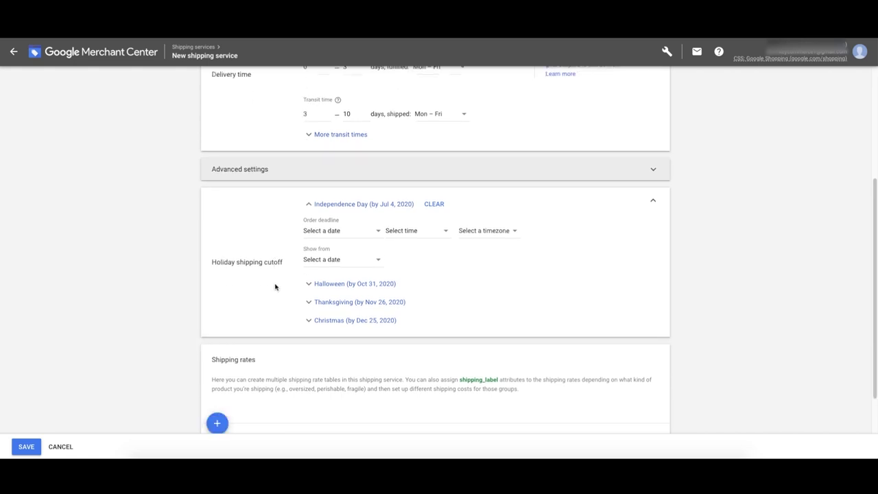
pyautogui.scroll(-1, 281, 295)
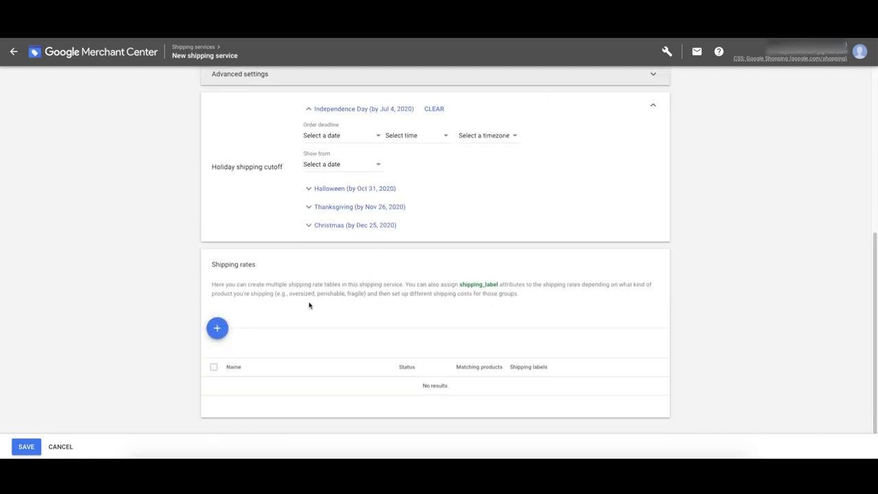
# Add a shipping rate named Flat Rate charging a single $5.00 for all orders
pyautogui.click(217, 318)
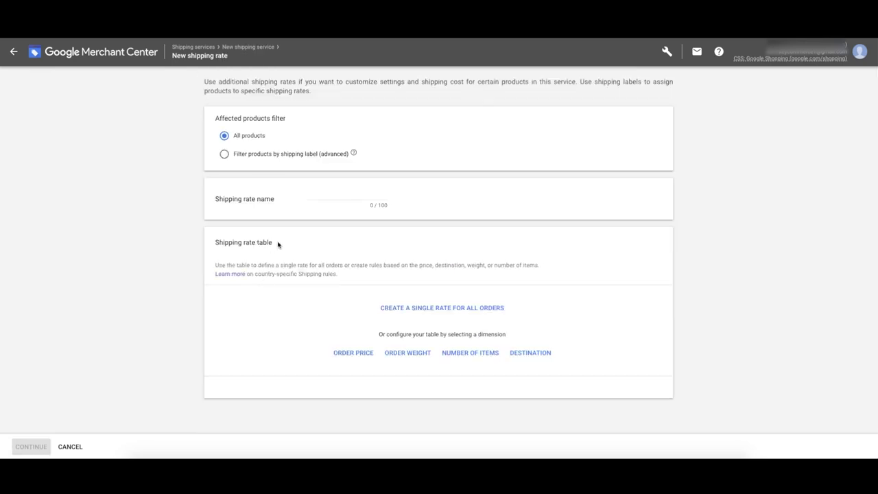
pyautogui.click(320, 196)
pyautogui.write('Flat Rate')
pyautogui.click(383, 309)
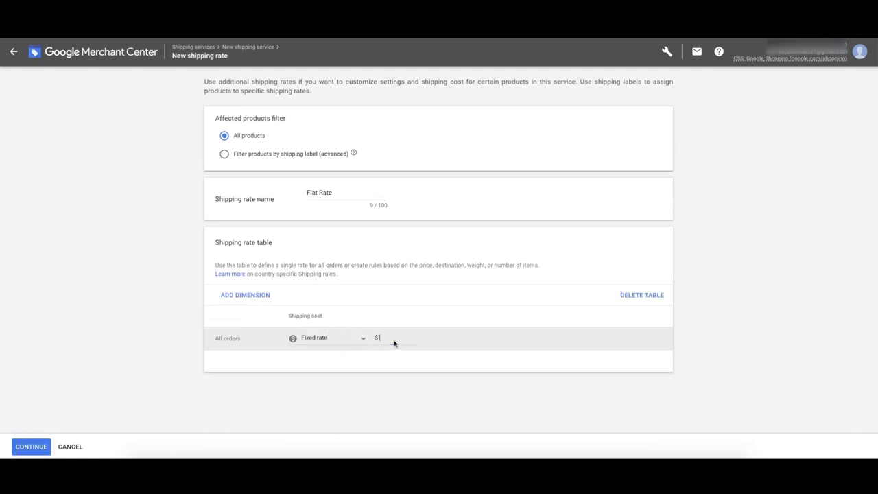
pyautogui.write('5')
pyautogui.click(312, 353)
pyautogui.click(27, 449)
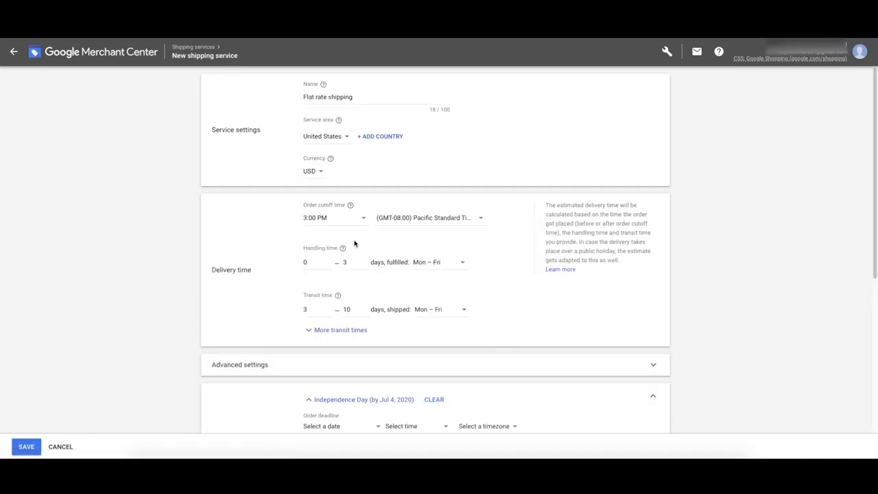
# Save the Flat rate shipping service and go back to Surfaces across Google
pyautogui.scroll(-3, 290, 355)
pyautogui.scroll(-3, 291, 355)
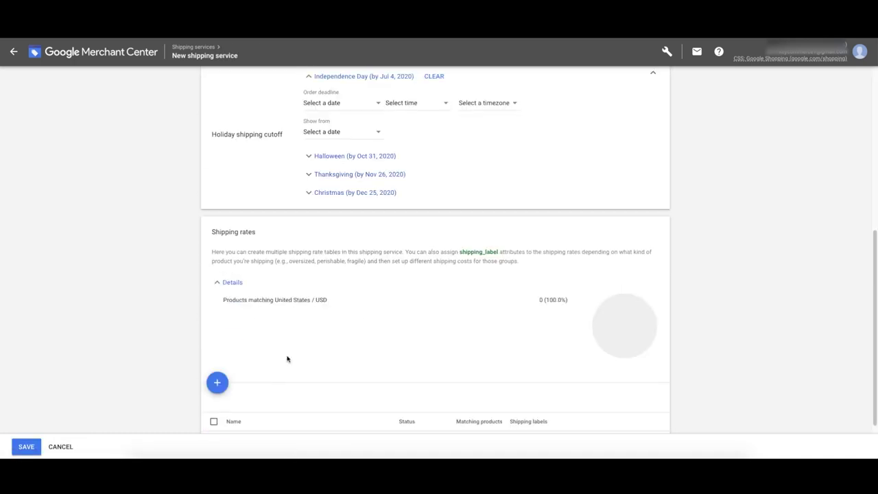
pyautogui.scroll(-1, 286, 361)
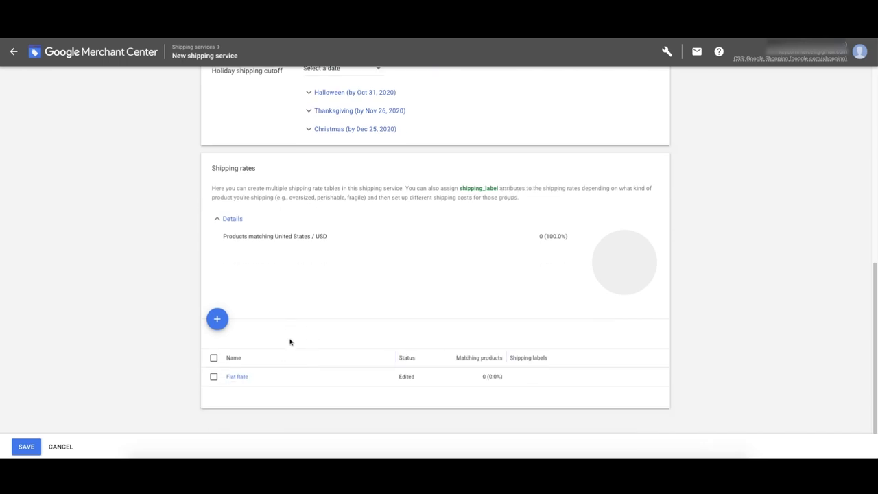
pyautogui.click(39, 444)
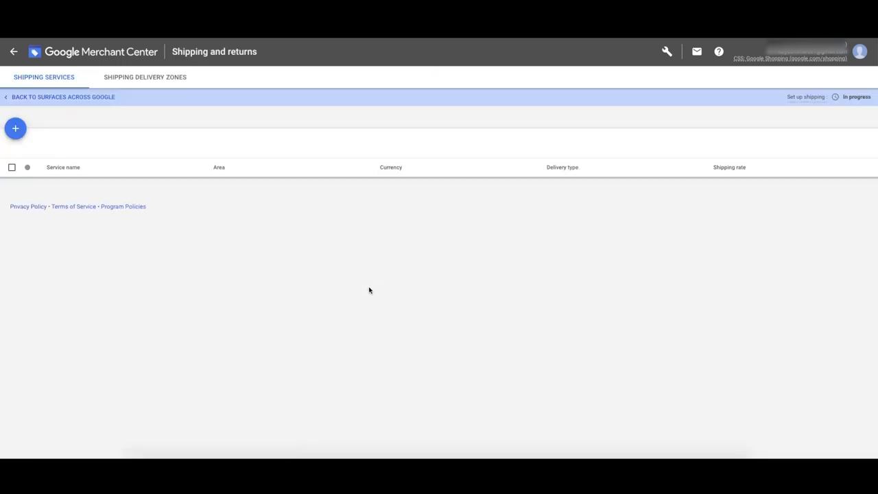
pyautogui.click(64, 98)
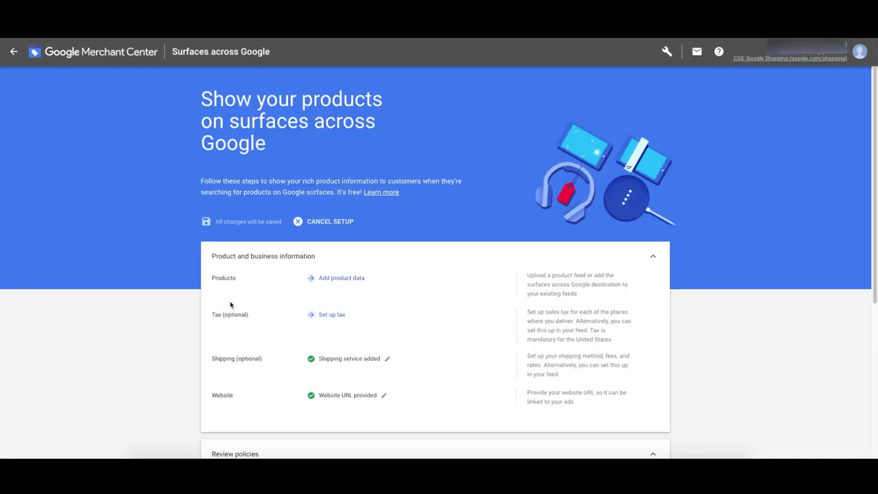
# Choose state-by-state sales tax, add California at the Google-determined rate, and go back
pyautogui.click(333, 315)
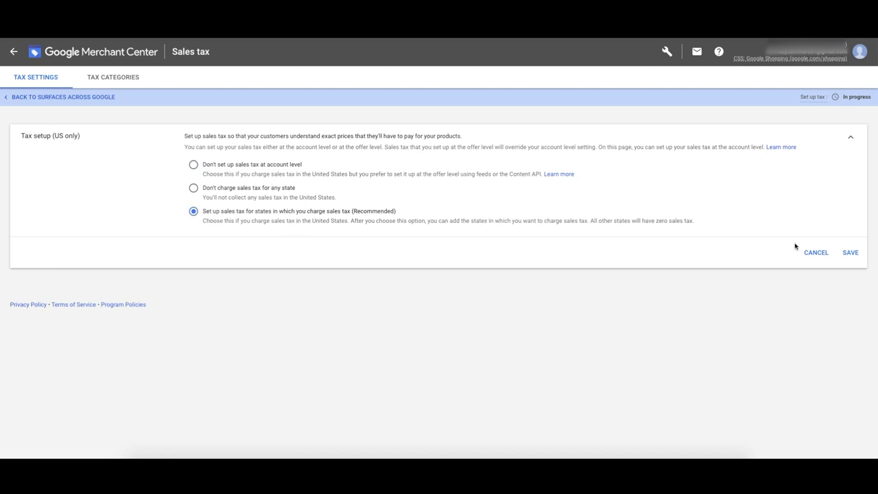
pyautogui.click(850, 252)
pyautogui.click(32, 173)
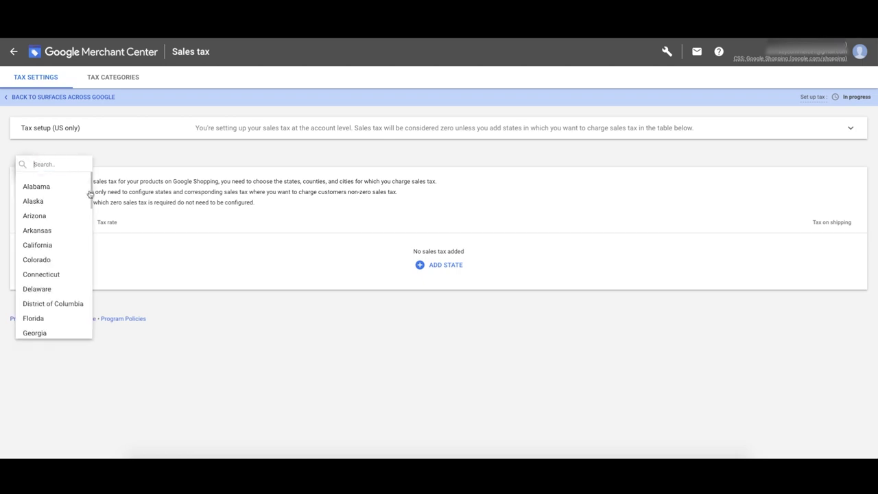
pyautogui.click(52, 246)
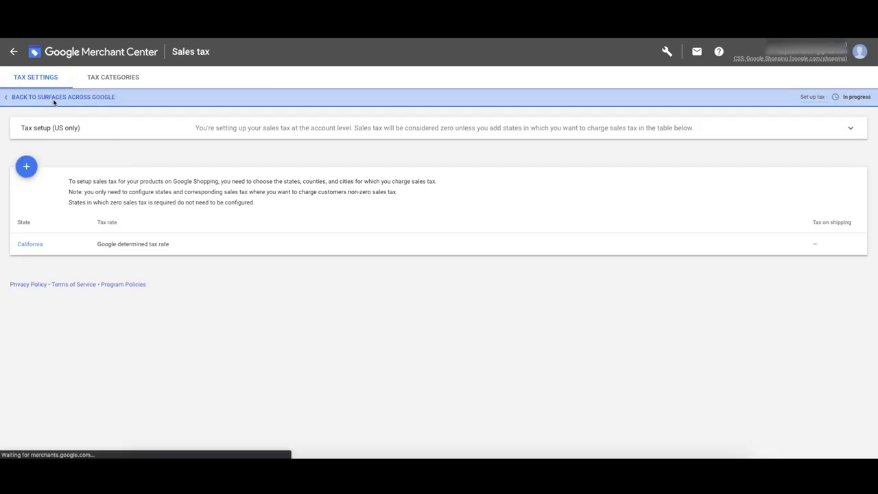
pyautogui.click(54, 98)
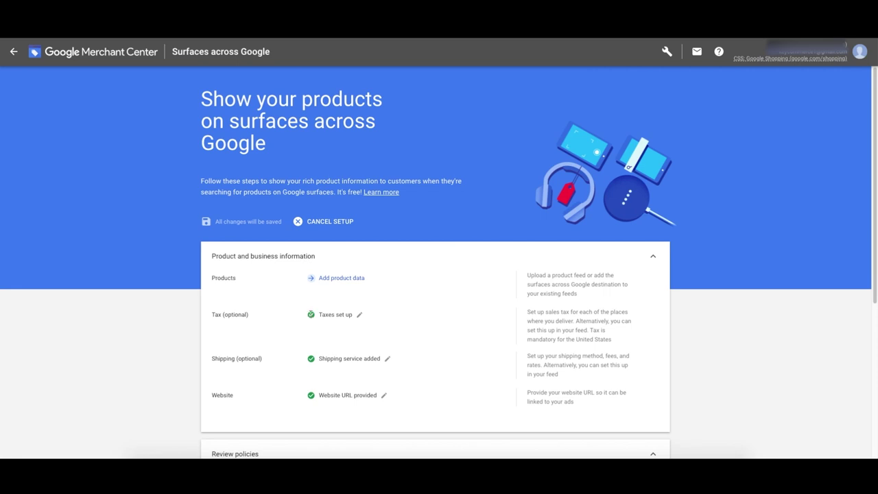
# Choose 'Add product data' next to Products on the Surfaces across Google checklist
pyautogui.click(335, 314)
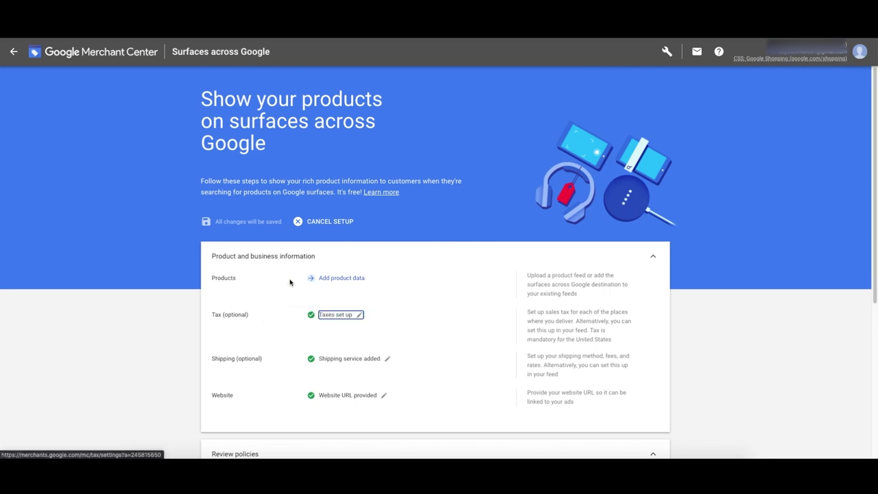
pyautogui.doubleClick(226, 278)
pyautogui.click(275, 280)
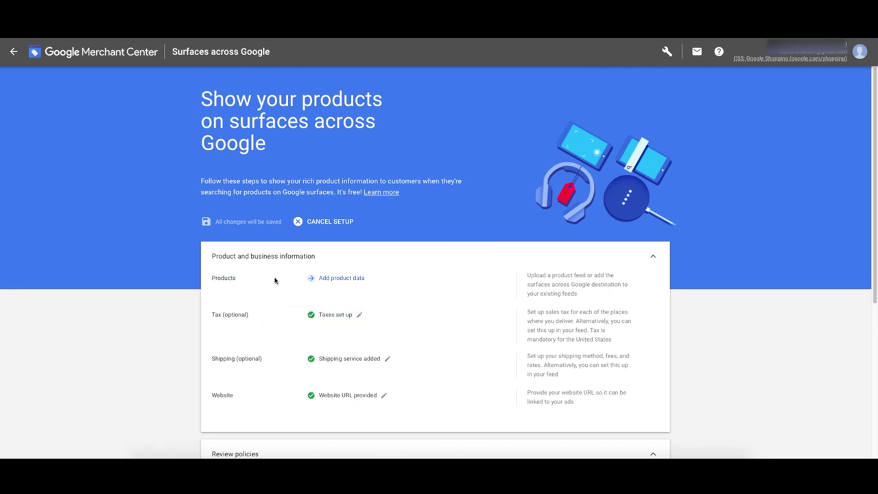
pyautogui.click(335, 278)
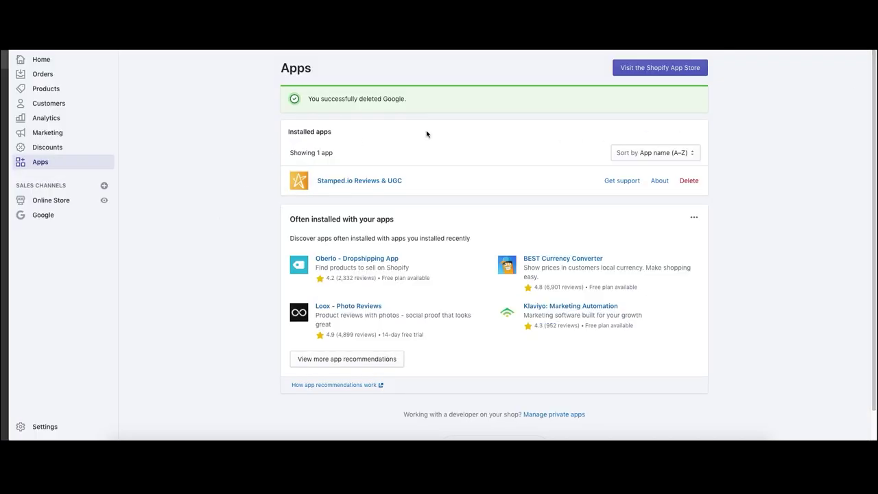
# Search the Shopify App Store for 'google shopping'
pyautogui.click(636, 72)
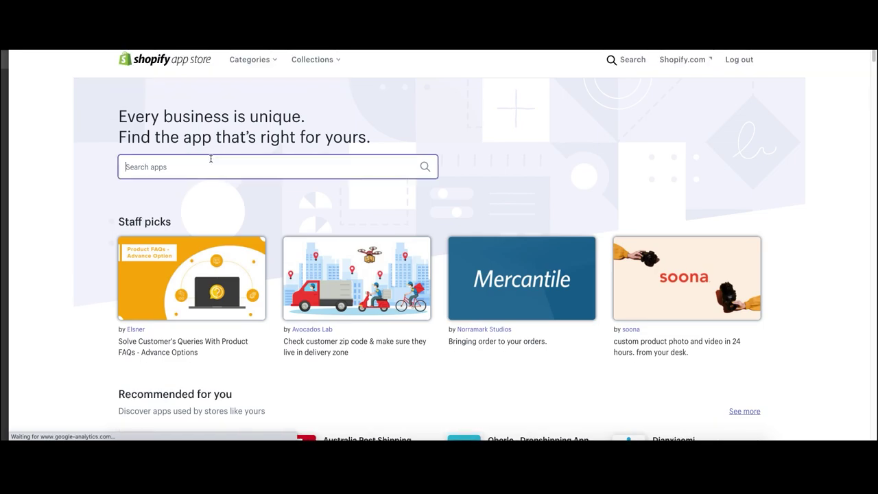
pyautogui.click(211, 158)
pyautogui.write('google shoppi')
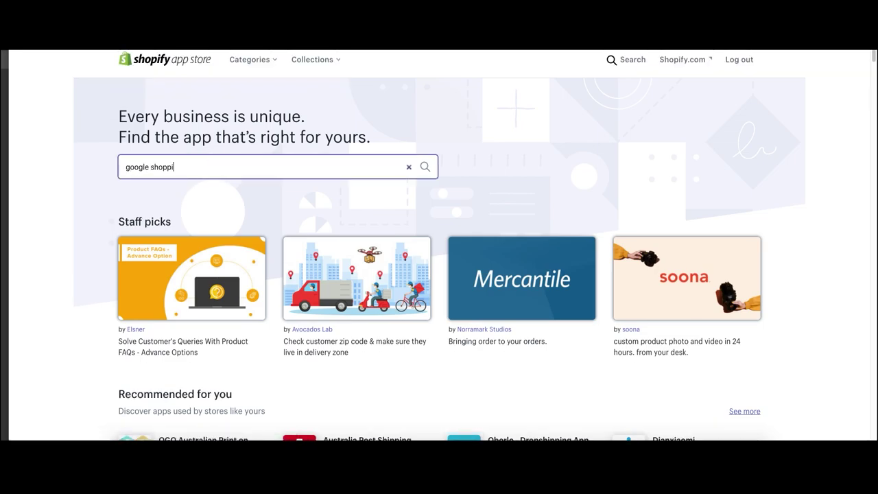
pyautogui.write('ng')
pyautogui.press('Return')
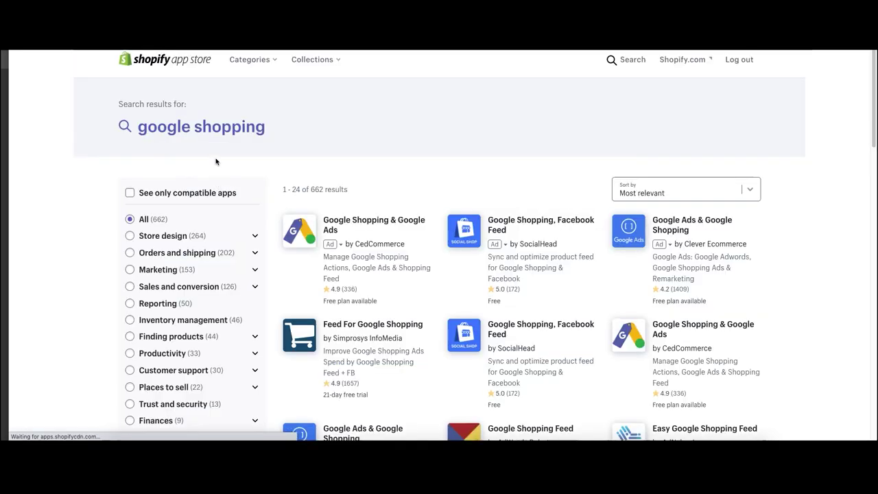
# Scroll the results and open the Google channel app by Shopify
pyautogui.scroll(-1, 455, 247)
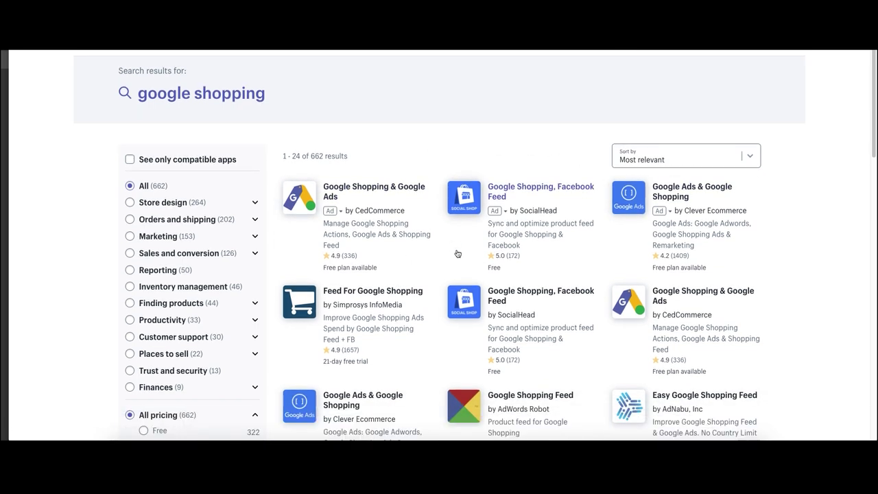
pyautogui.scroll(-1, 457, 254)
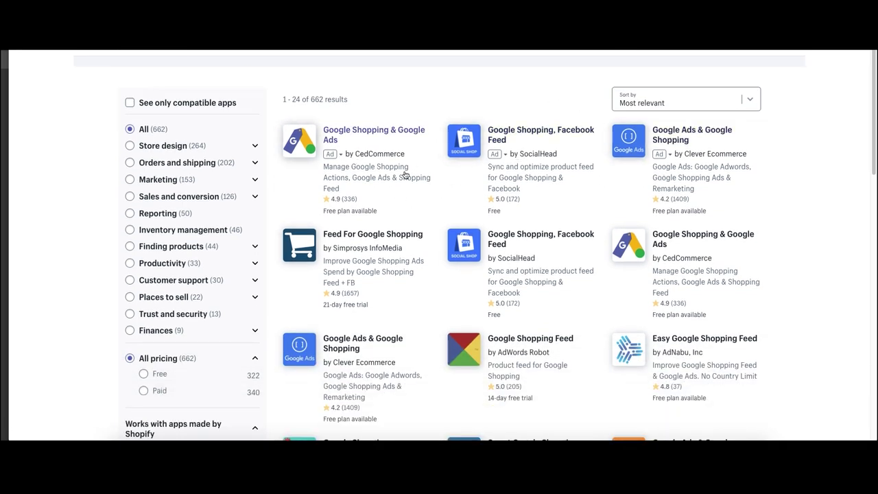
pyautogui.scroll(-1, 405, 175)
pyautogui.scroll(1, 504, 183)
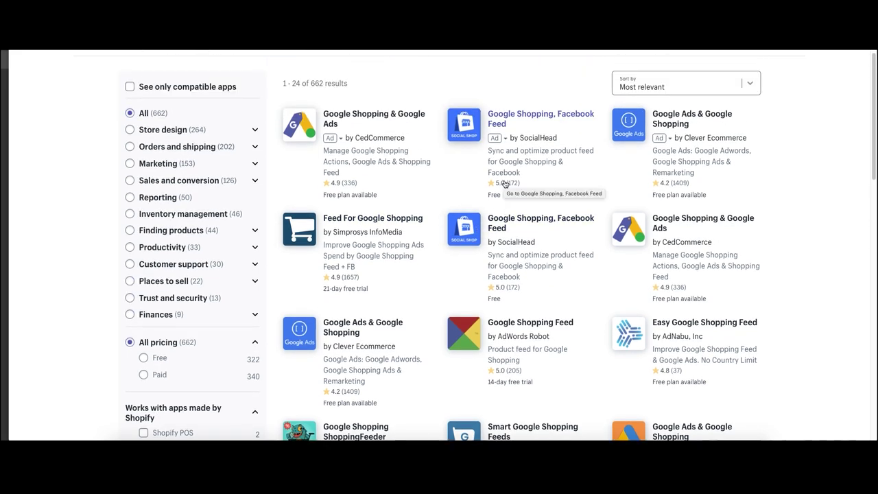
pyautogui.scroll(-1, 508, 197)
pyautogui.scroll(-1, 508, 197)
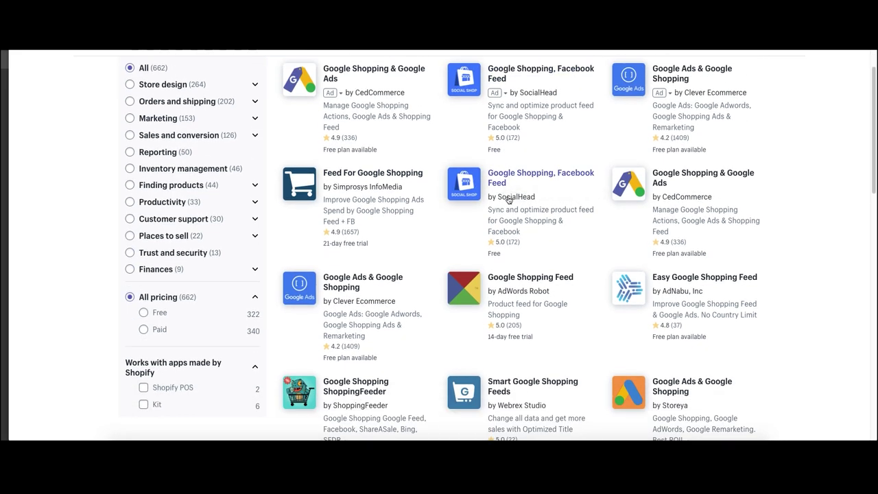
pyautogui.scroll(-4, 508, 199)
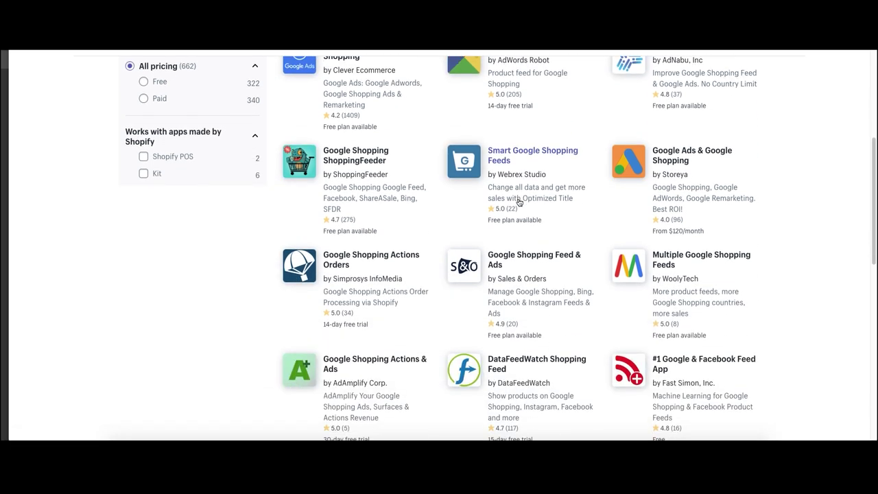
pyautogui.scroll(-5, 519, 201)
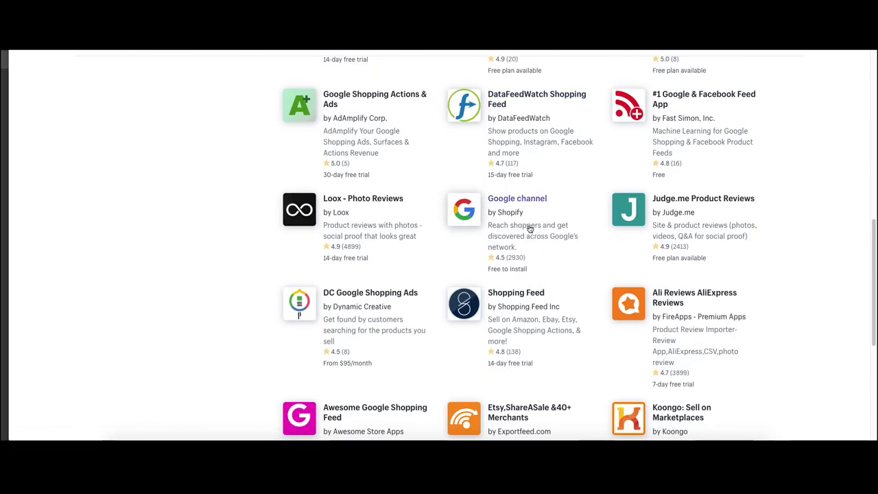
pyautogui.click(527, 229)
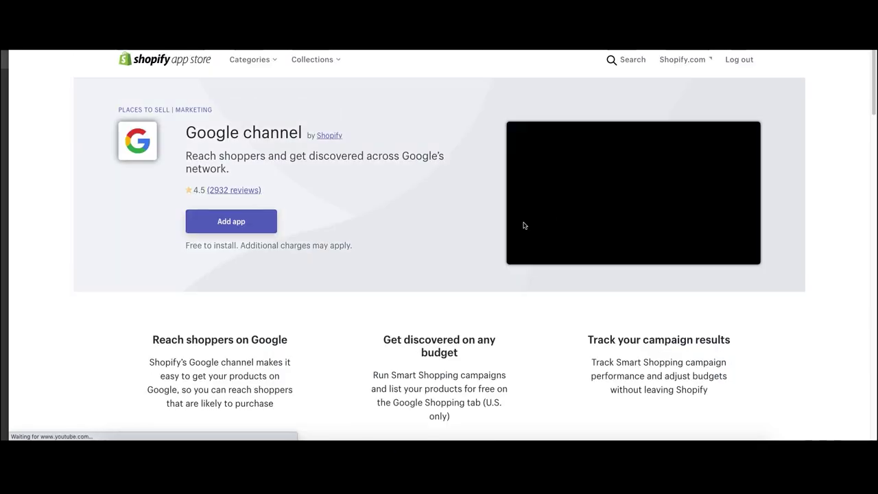
# Add the Google channel app as a sales channel and allow it access to the Google account
pyautogui.click(233, 223)
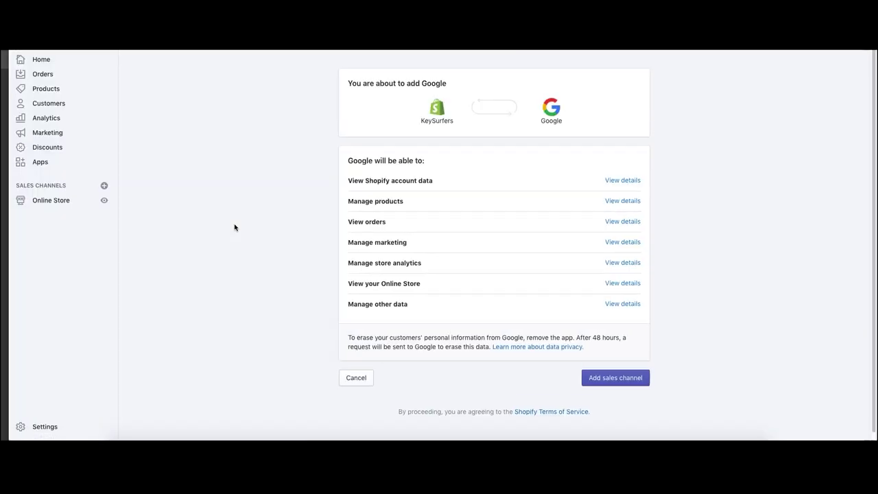
pyautogui.click(610, 378)
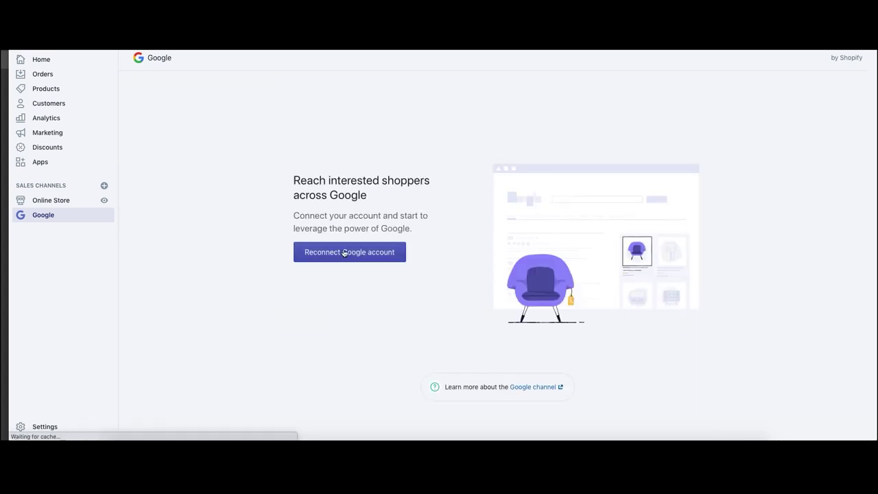
pyautogui.click(343, 252)
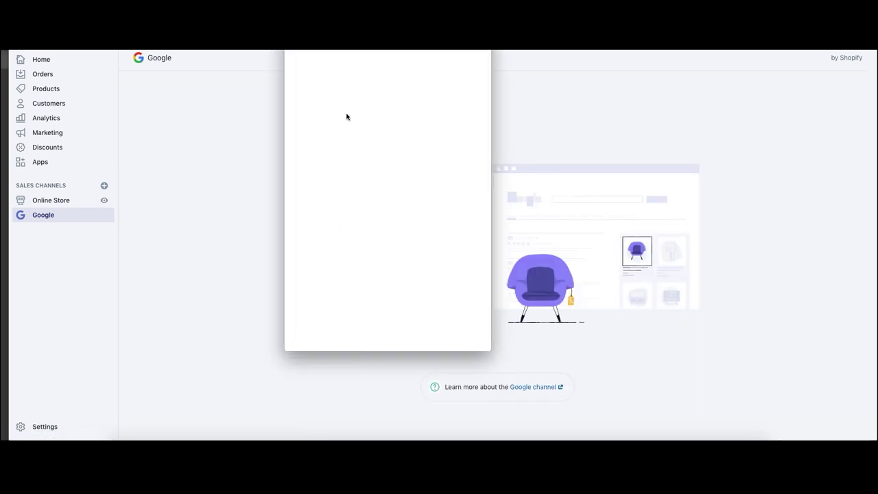
pyautogui.click(444, 338)
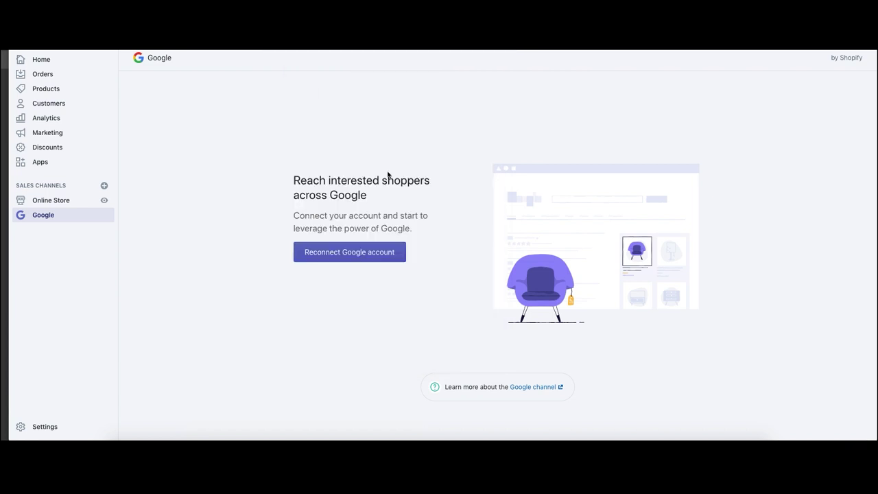
pyautogui.scroll(-5, 322, 247)
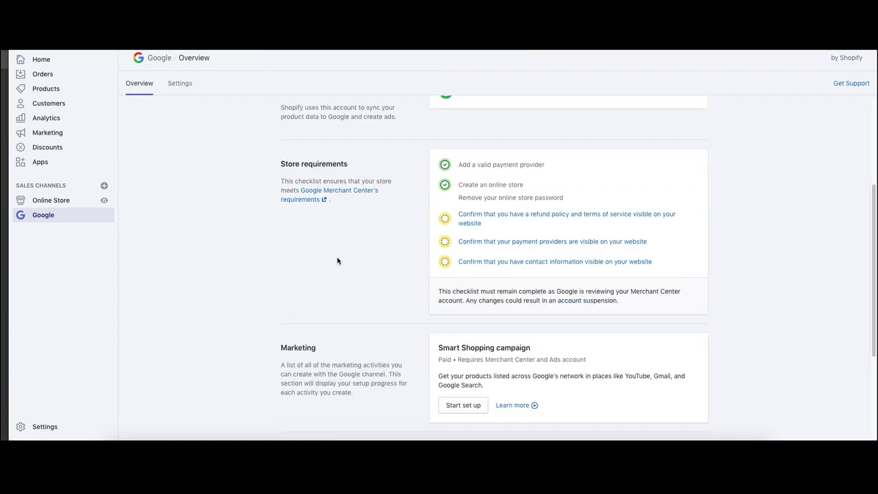
# Confirm the refund policy and payment methods store requirements
pyautogui.scroll(-1, 345, 262)
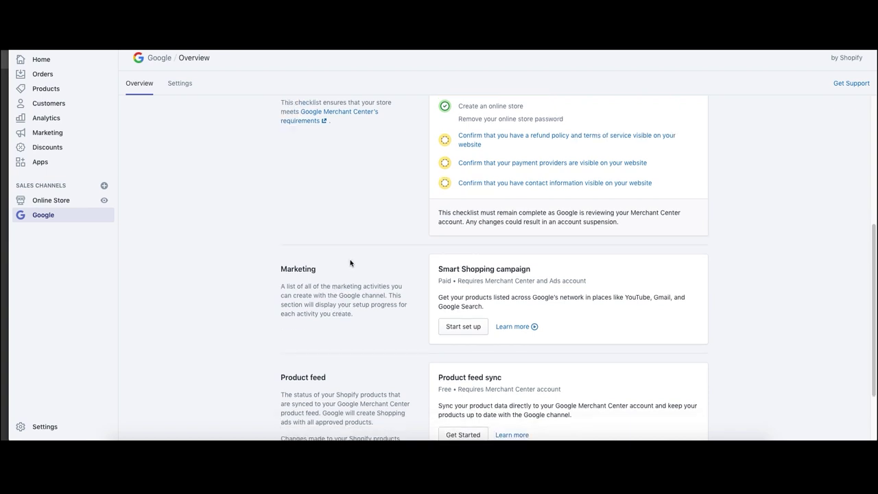
pyautogui.click(465, 141)
pyautogui.click(468, 164)
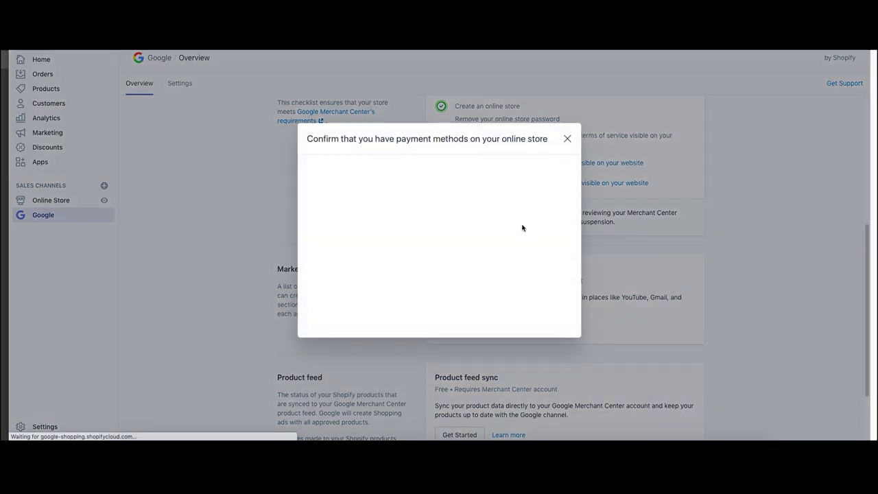
pyautogui.click(553, 297)
# Set Physical business address and Email address as contact methods and confirm
pyautogui.click(473, 182)
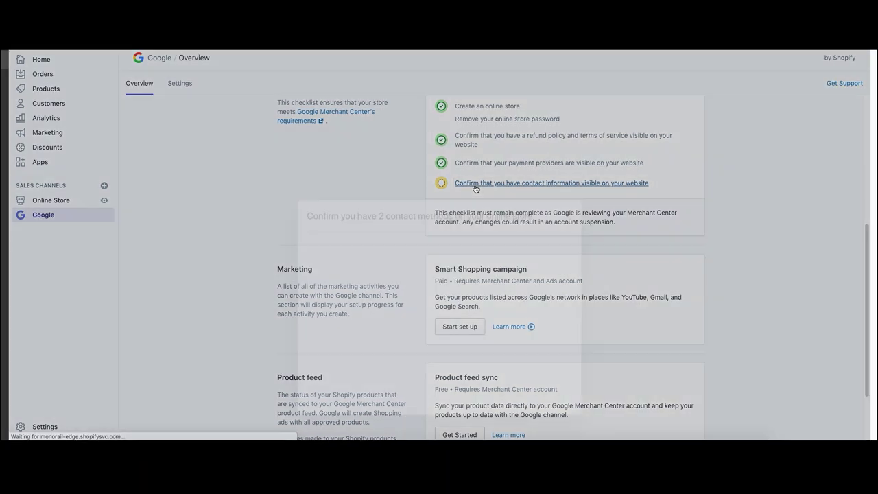
pyautogui.click(338, 226)
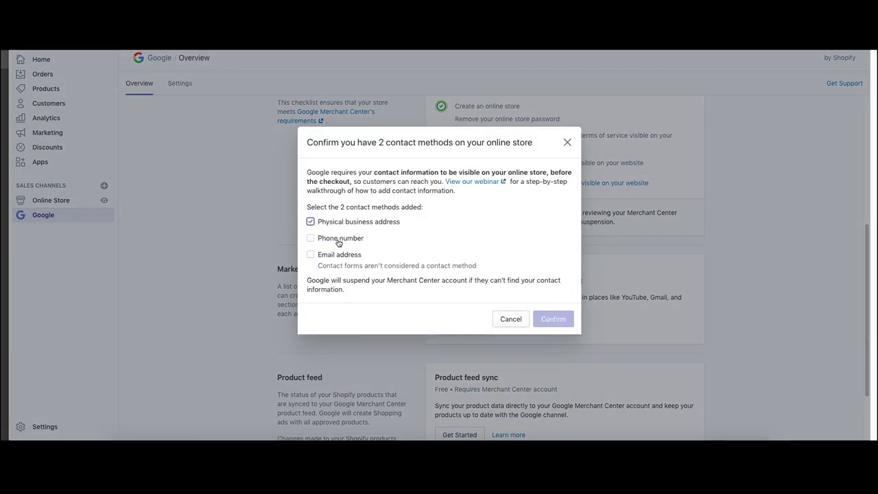
pyautogui.click(338, 255)
pyautogui.click(553, 316)
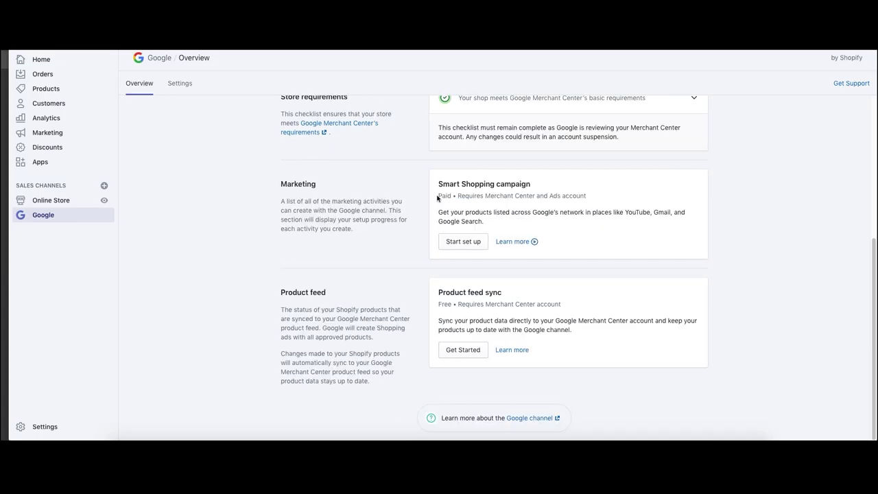
# Start product feed sync and connect the store's Merchant Center account
pyautogui.click(464, 360)
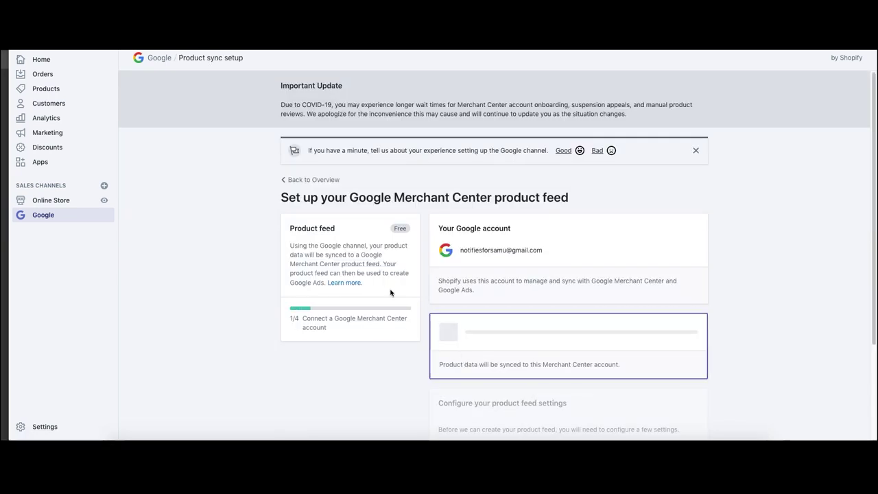
pyautogui.scroll(-2, 417, 290)
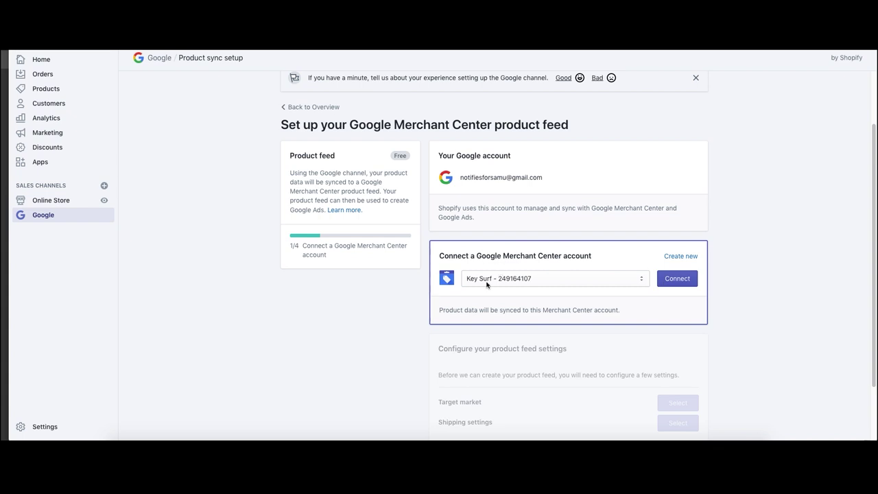
pyautogui.scroll(-2, 571, 288)
pyautogui.click(682, 222)
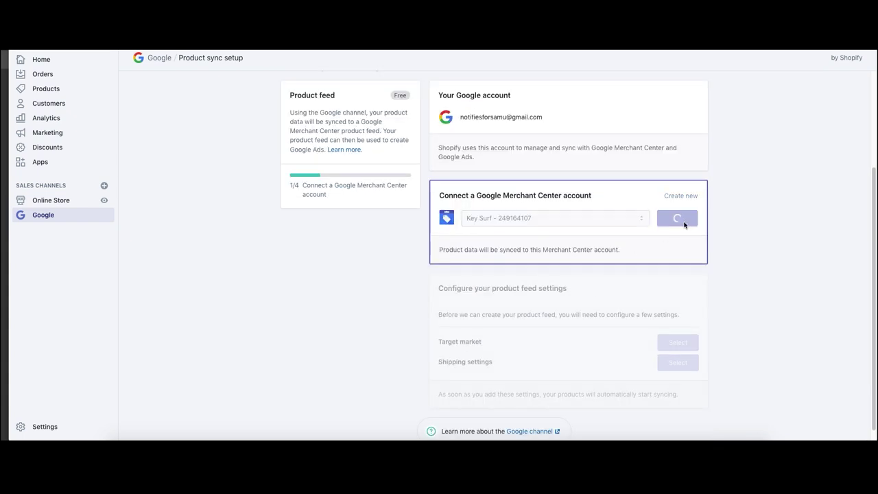
# Set the feed's target market to Australia with English language and save
pyautogui.scroll(-1, 564, 294)
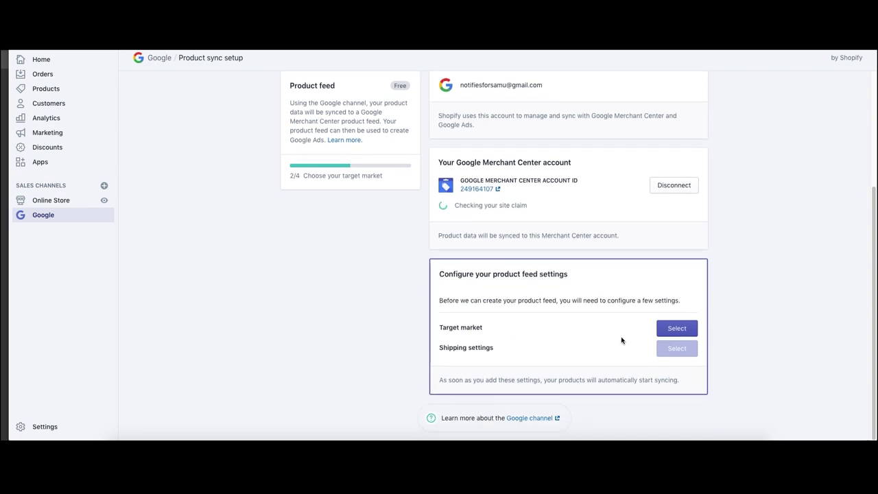
pyautogui.click(673, 329)
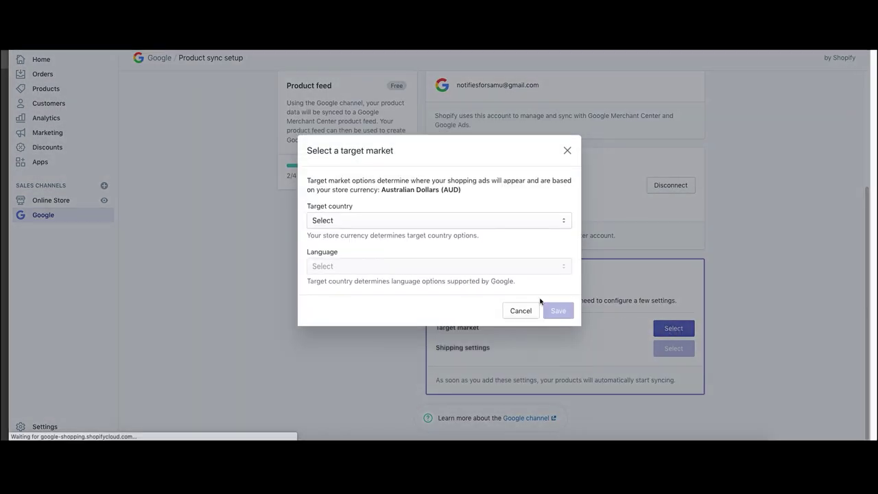
pyautogui.click(363, 221)
pyautogui.click(358, 229)
pyautogui.click(349, 267)
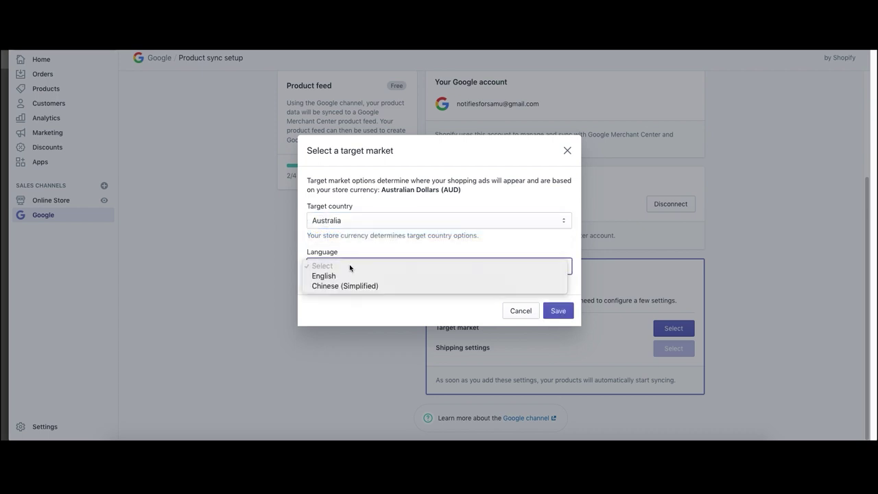
pyautogui.click(412, 276)
pyautogui.click(555, 310)
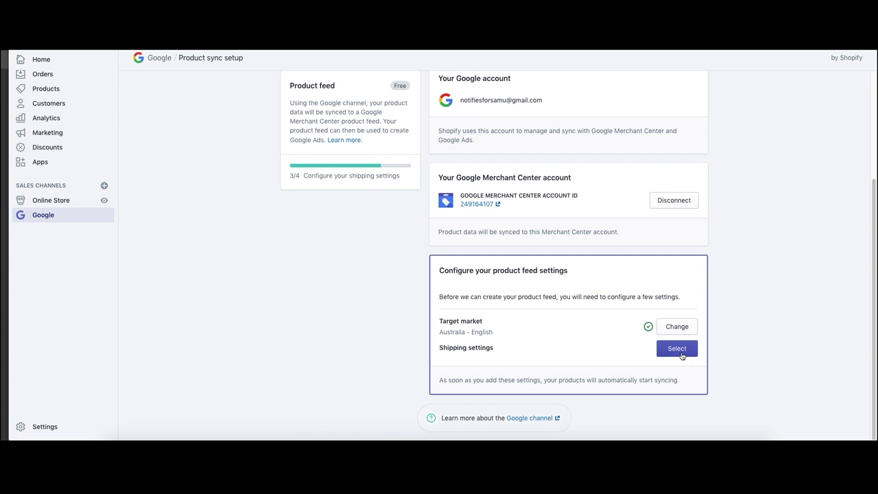
# Choose to manage shipping manually in Merchant Center and save
pyautogui.click(677, 348)
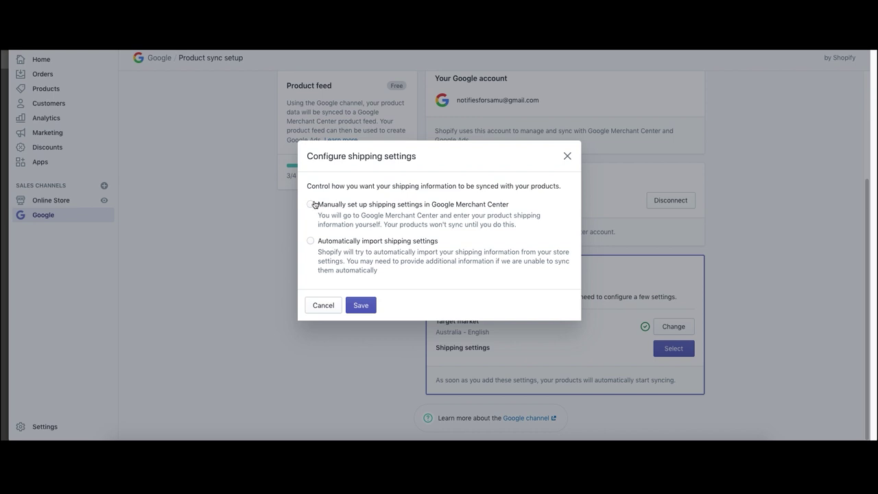
pyautogui.click(311, 204)
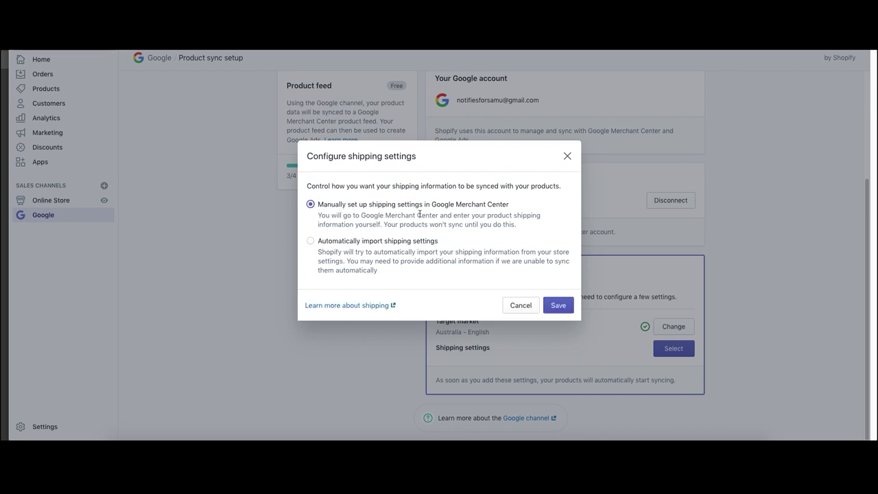
pyautogui.click(558, 305)
# Open Manage availability under Product feed to reach the Bulk editor
pyautogui.scroll(-10, 514, 233)
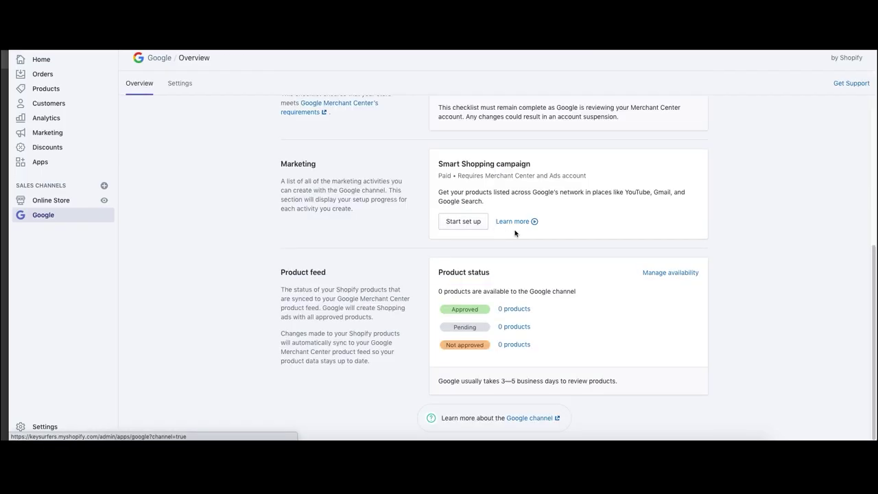
pyautogui.scroll(3, 570, 270)
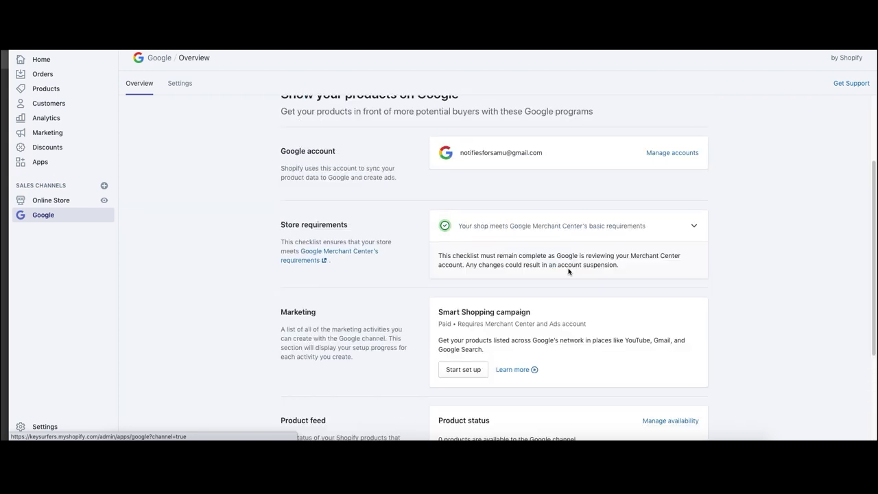
pyautogui.scroll(-3, 480, 281)
pyautogui.click(663, 273)
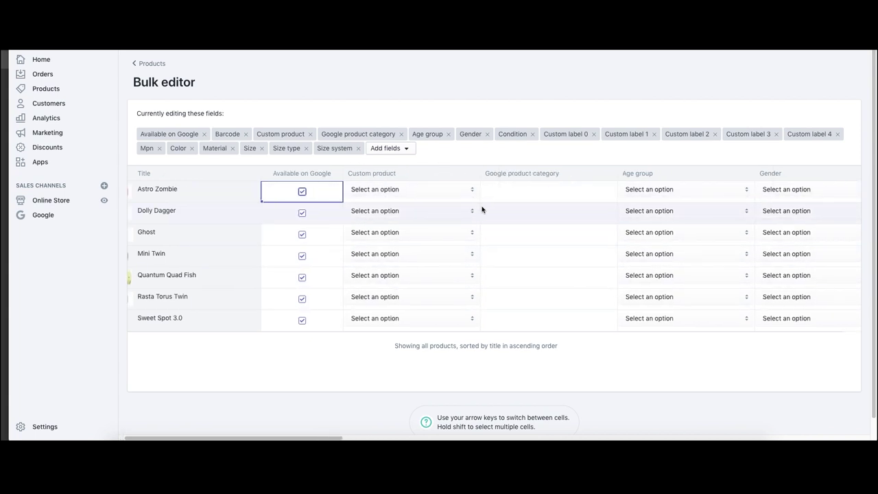
# Add the Title field and retitle Astro Zombie as 'Astro Zombie Surf board 6 foot'
pyautogui.click(201, 190)
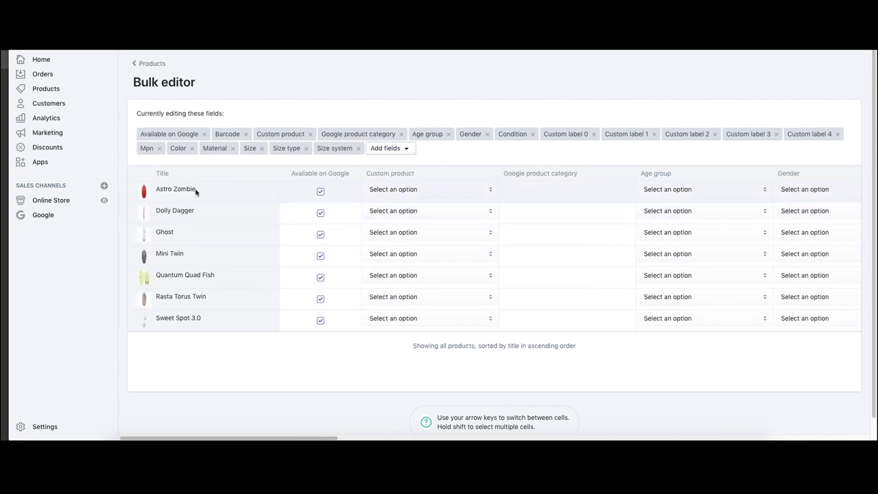
pyautogui.doubleClick(192, 190)
pyautogui.click(385, 148)
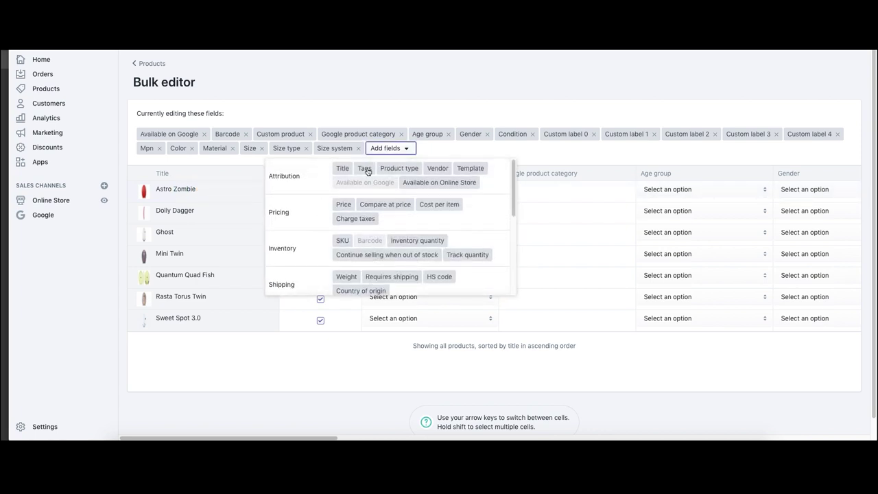
pyautogui.click(348, 169)
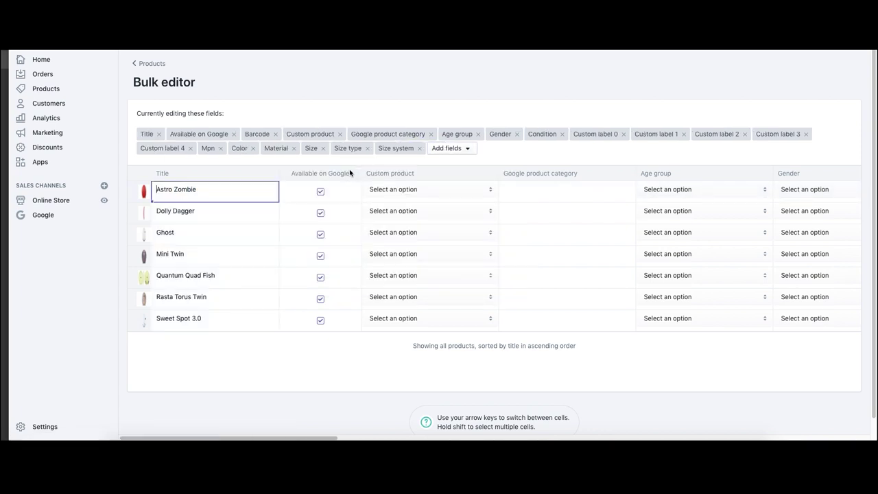
pyautogui.click(198, 192)
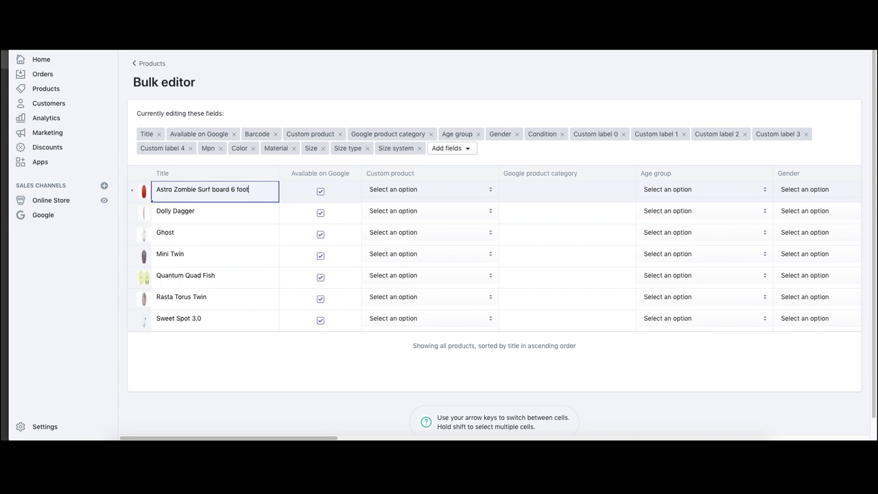
pyautogui.click(247, 195)
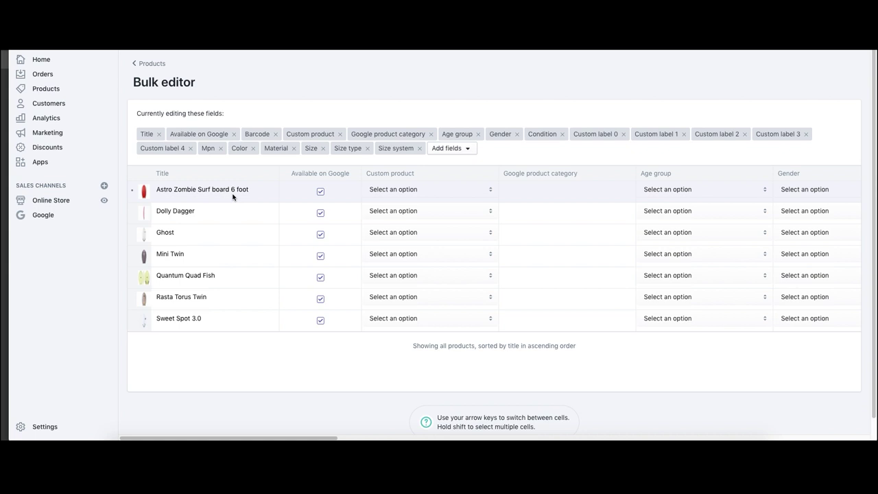
# Retitle Ghost as 'Ghost Surf Board 6 foot twin fin'
pyautogui.click(167, 236)
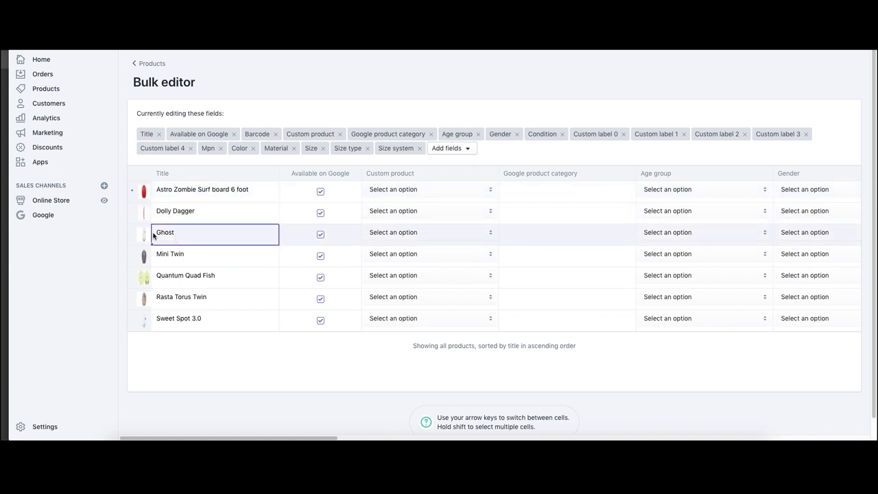
pyautogui.moveTo(152, 236); pyautogui.dragTo(175, 231)
pyautogui.click(176, 236)
pyautogui.press('Return')
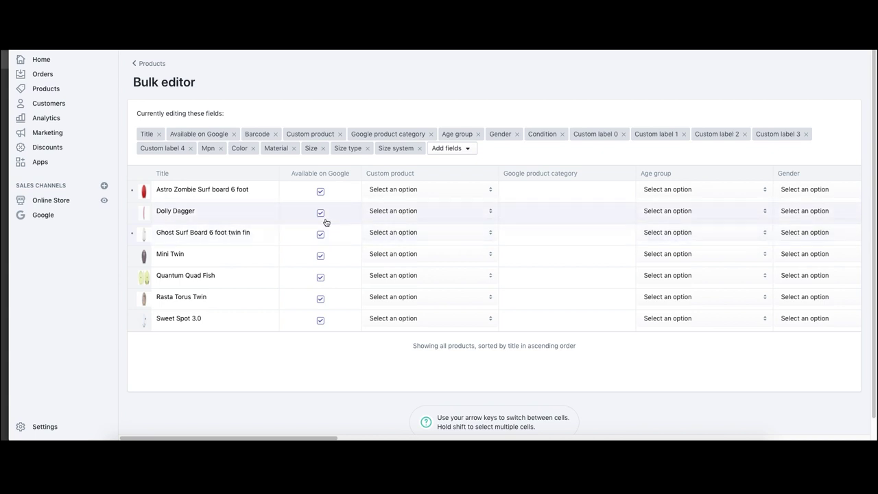
pyautogui.click(449, 148)
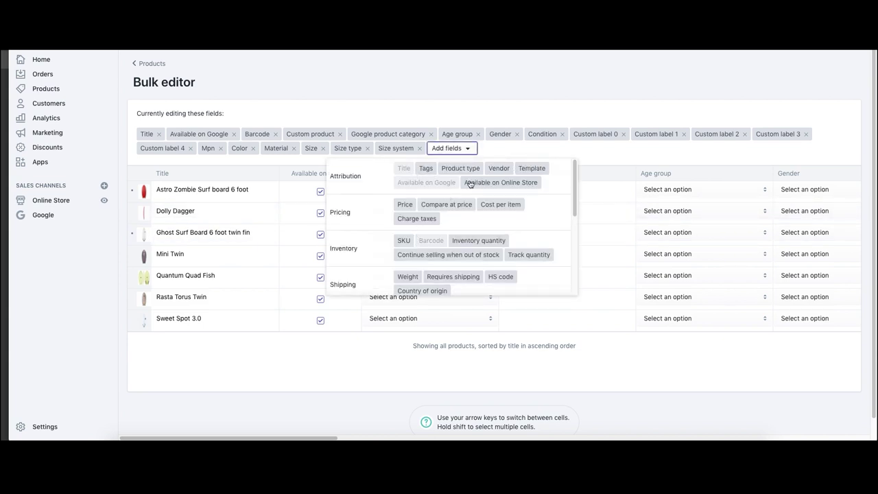
# Add a Price column to the bulk editor and continue
pyautogui.click(404, 204)
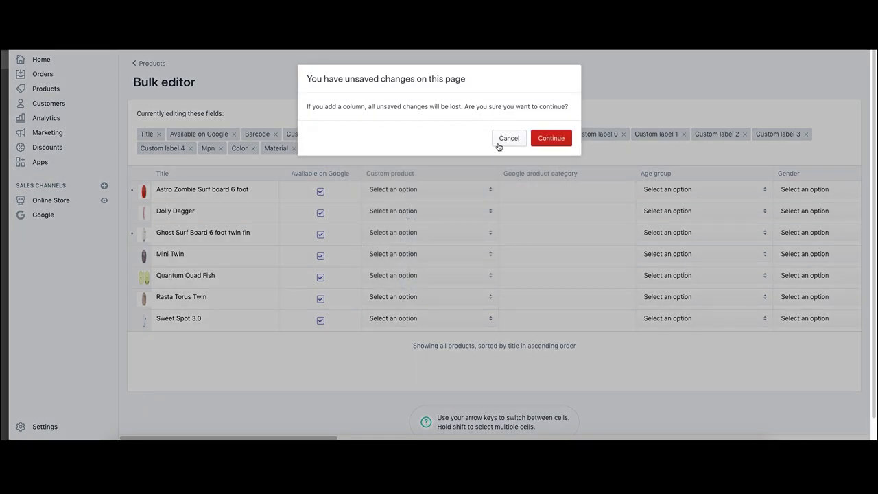
pyautogui.click(550, 138)
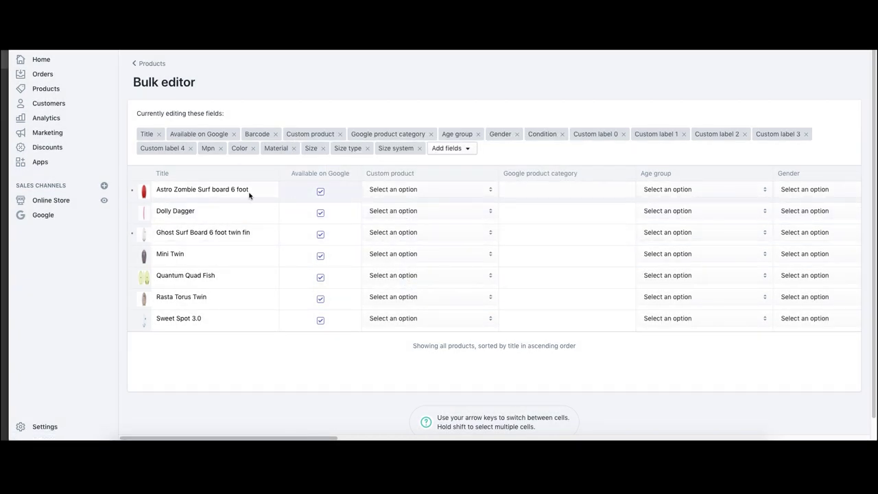
pyautogui.click(251, 194)
# Set Condition to New for the first three products
pyautogui.hscroll(15, 327, 206)
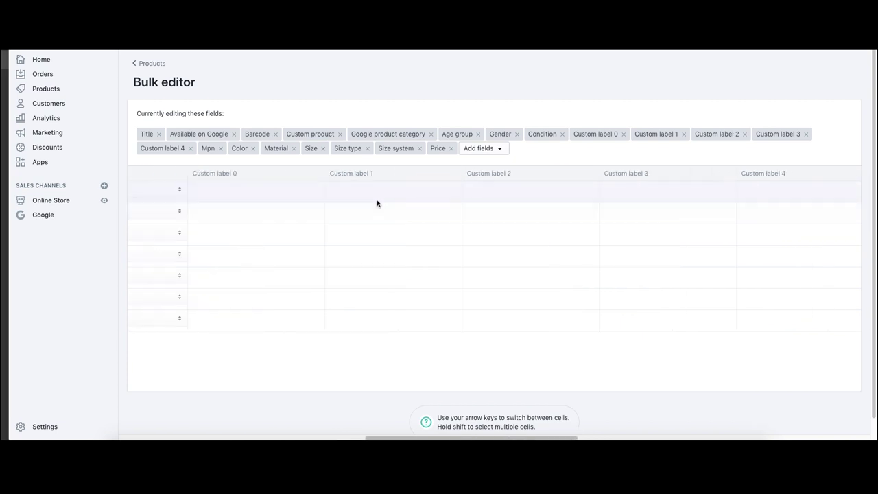
pyautogui.hscroll(3, 383, 200)
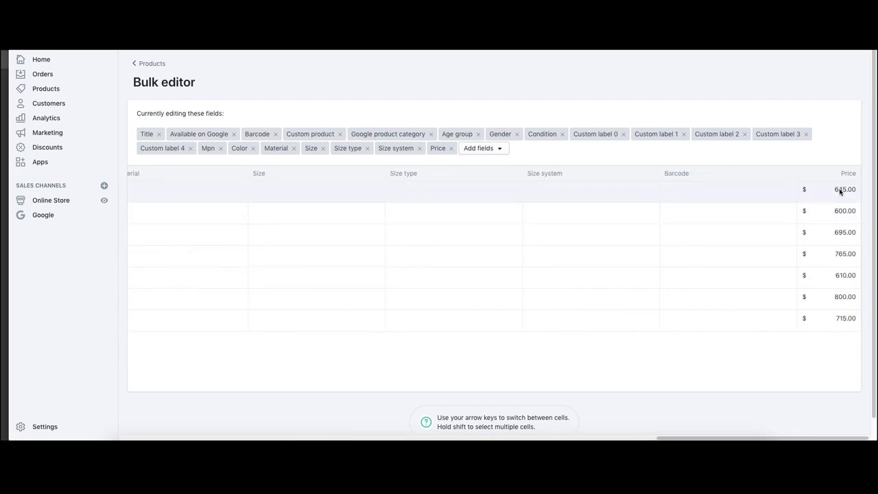
pyautogui.hscroll(-5, 449, 254)
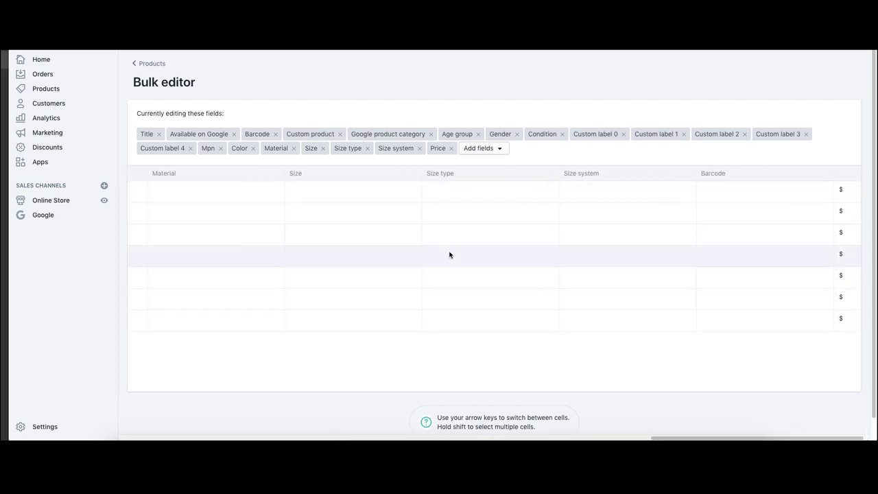
pyautogui.hscroll(-2, 448, 240)
pyautogui.hscroll(-3, 323, 243)
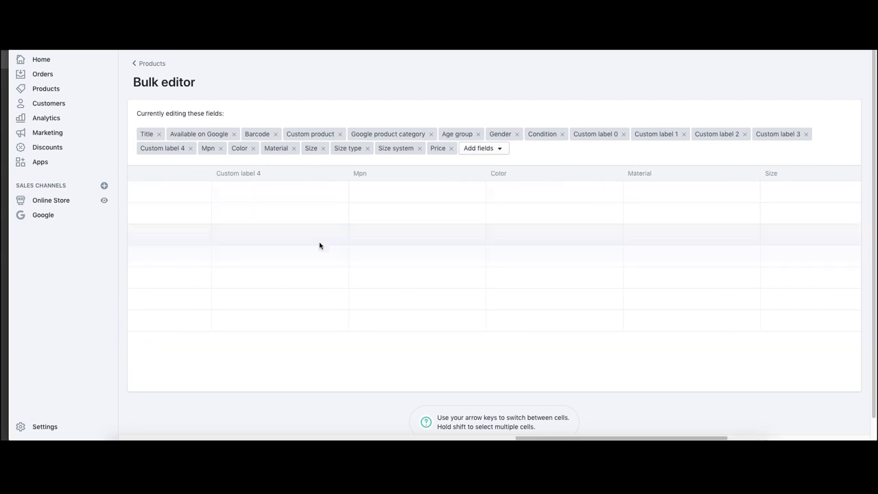
pyautogui.hscroll(-3, 355, 233)
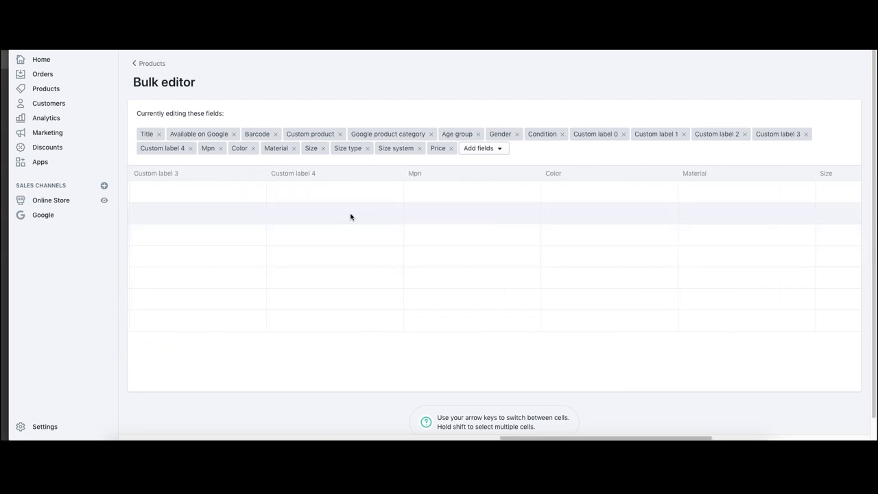
pyautogui.hscroll(-5, 353, 211)
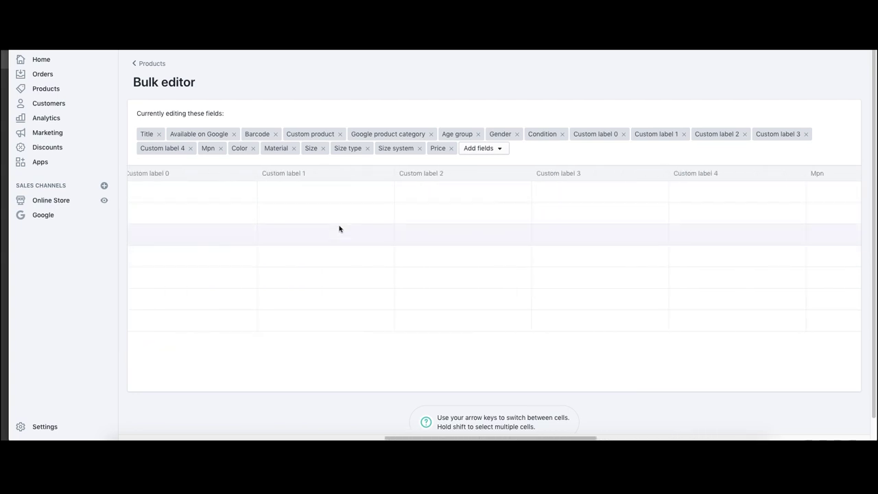
pyautogui.hscroll(2, 338, 227)
pyautogui.click(474, 189)
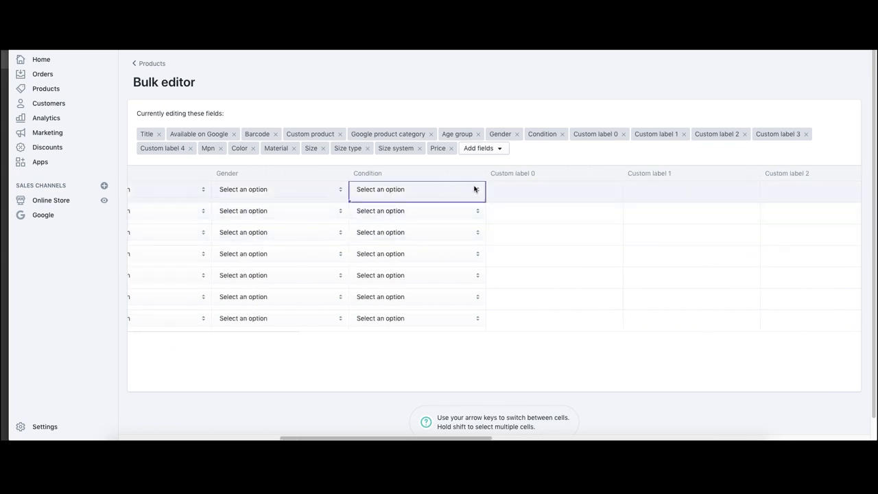
pyautogui.click(474, 189)
pyautogui.click(429, 198)
pyautogui.click(402, 190)
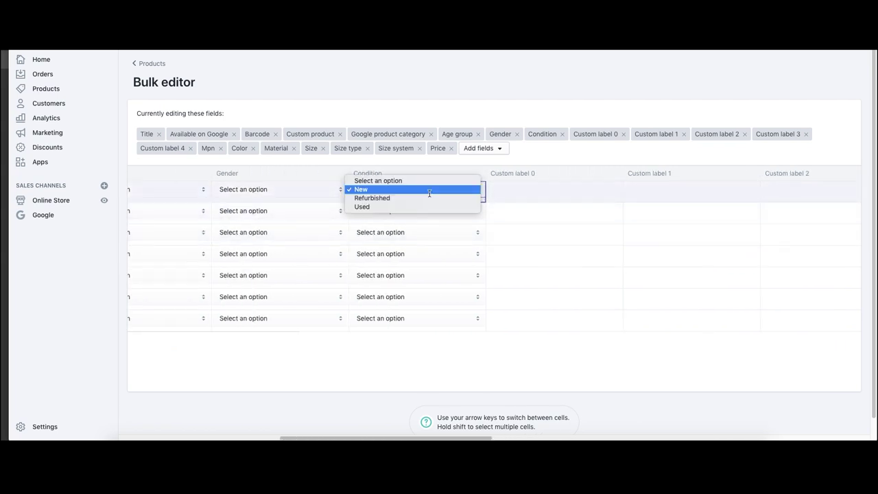
pyautogui.click(482, 212)
pyautogui.click(479, 213)
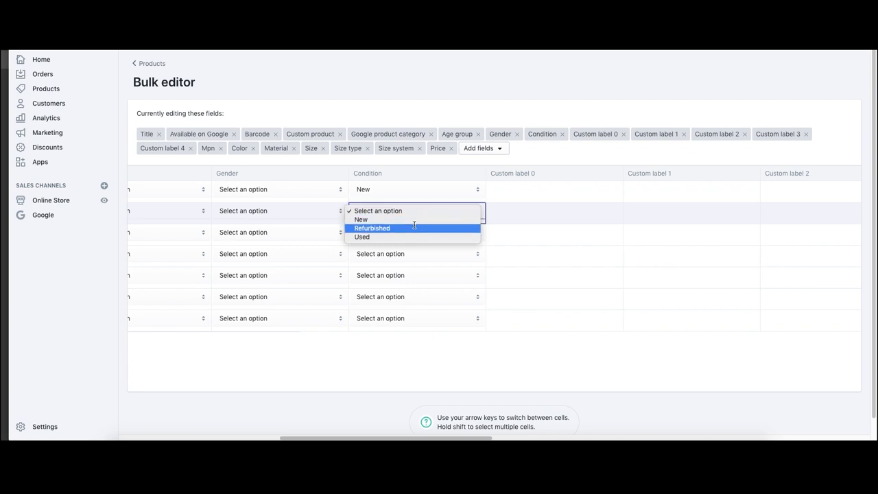
pyautogui.click(416, 218)
pyautogui.click(478, 234)
pyautogui.click(477, 235)
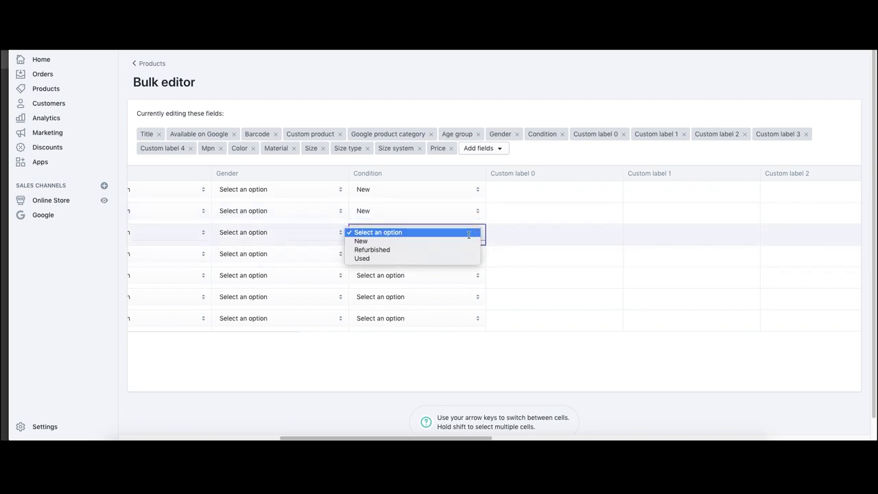
pyautogui.click(428, 240)
pyautogui.click(476, 260)
# Set Condition to New for products four through seven
pyautogui.click(453, 263)
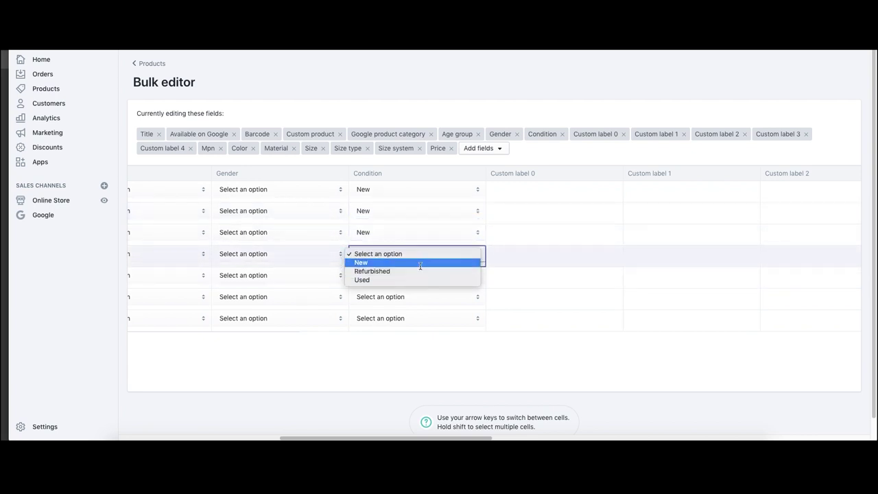
pyautogui.click(421, 262)
pyautogui.click(444, 282)
pyautogui.click(444, 281)
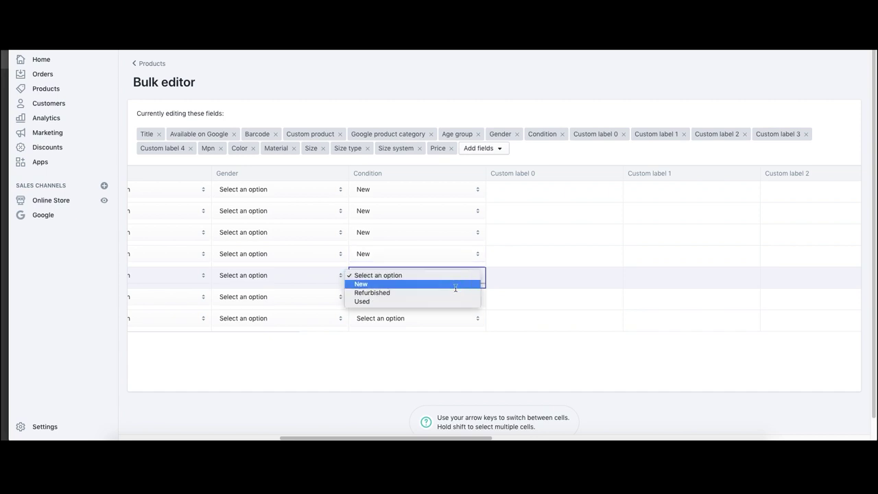
pyautogui.click(466, 284)
pyautogui.click(478, 298)
pyautogui.click(479, 297)
pyautogui.click(452, 305)
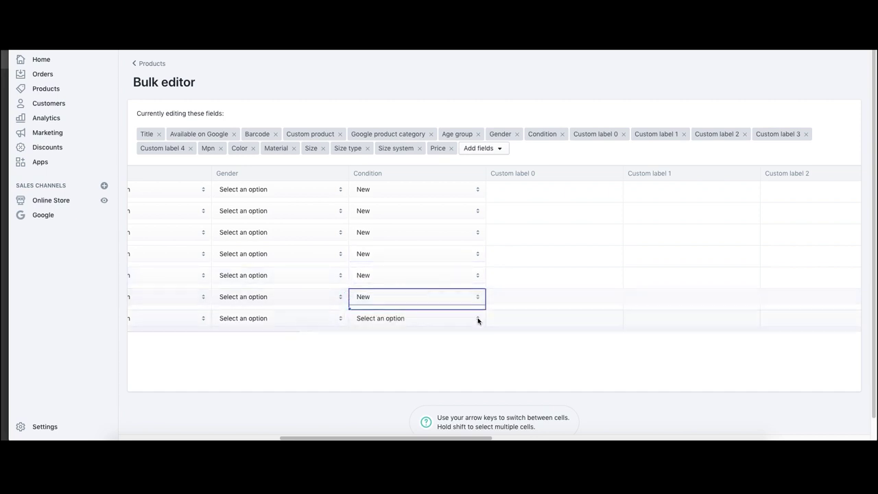
pyautogui.click(478, 319)
pyautogui.click(478, 319)
pyautogui.click(449, 327)
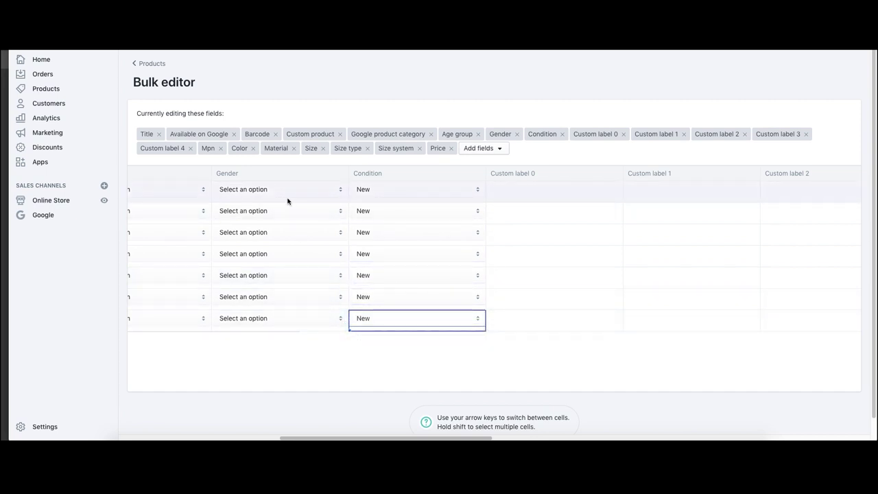
pyautogui.hscroll(-5, 316, 206)
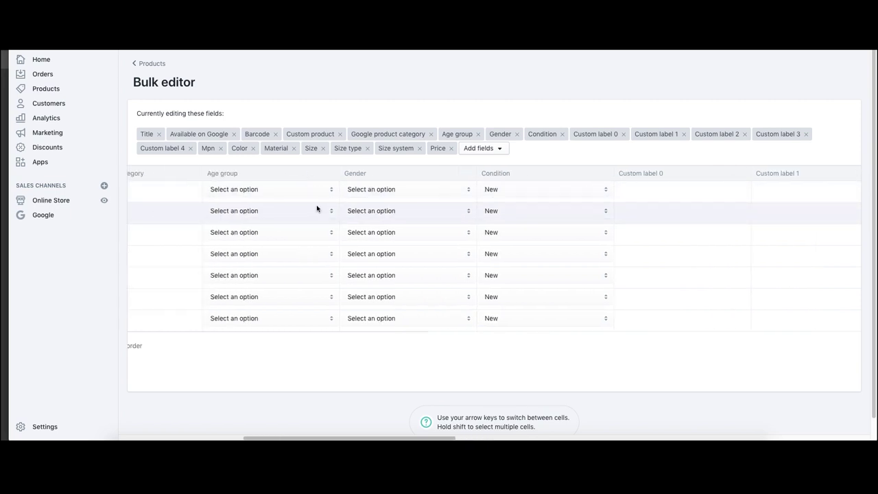
# Find Surfboards in the Google Product Taxonomy and select its code 3320
pyautogui.hscroll(-1, 317, 205)
pyautogui.click(359, 195)
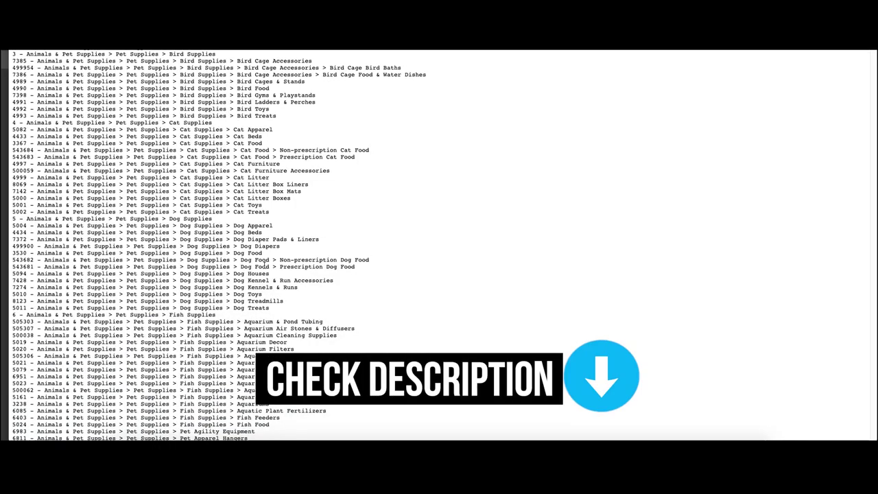
pyautogui.scroll(-1, 328, 224)
pyautogui.scroll(-20, 328, 224)
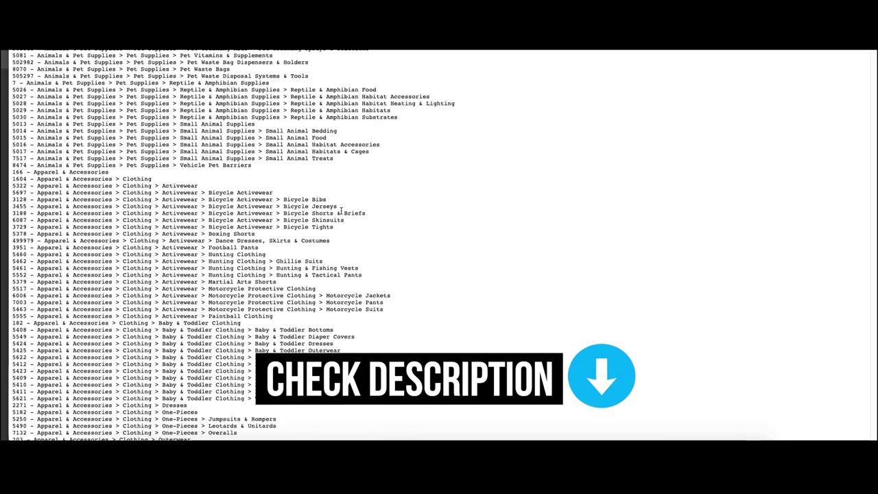
pyautogui.scroll(-20, 330, 173)
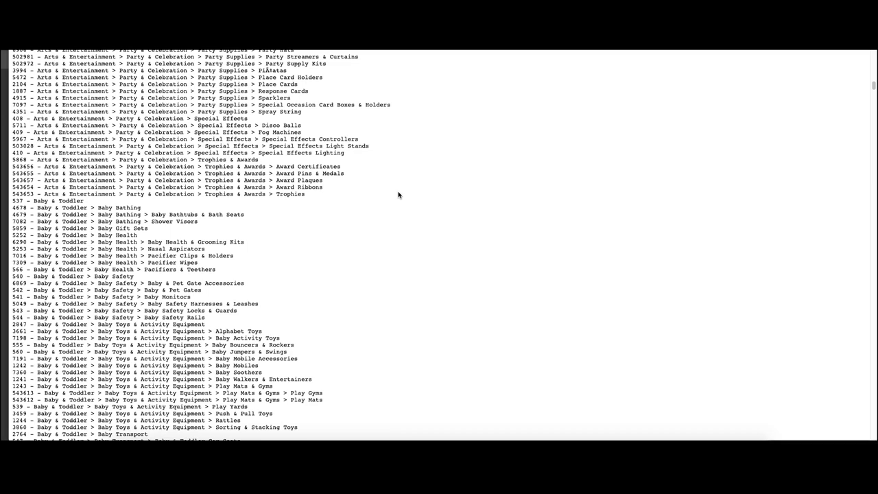
pyautogui.scroll(-20, 397, 195)
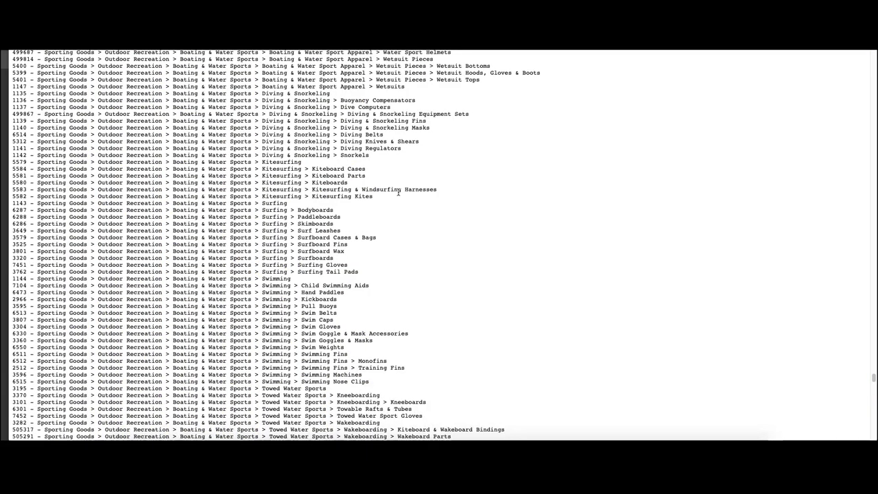
pyautogui.scroll(20, 398, 195)
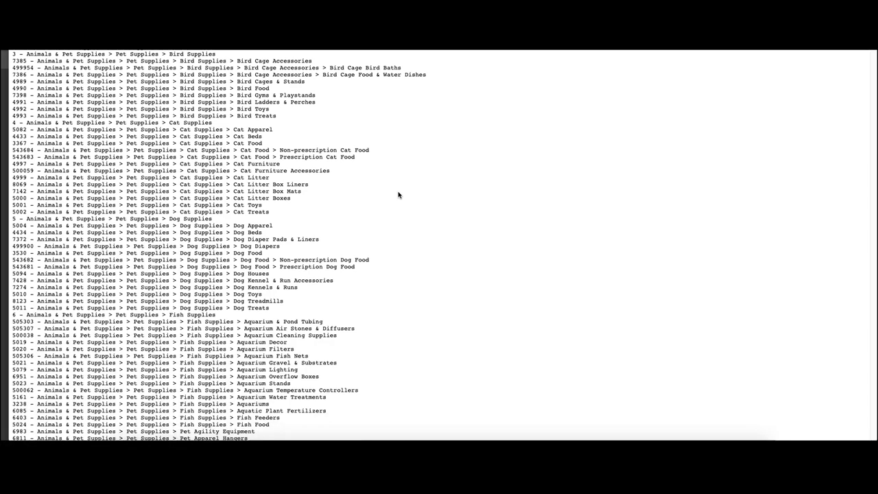
pyautogui.press('Return')
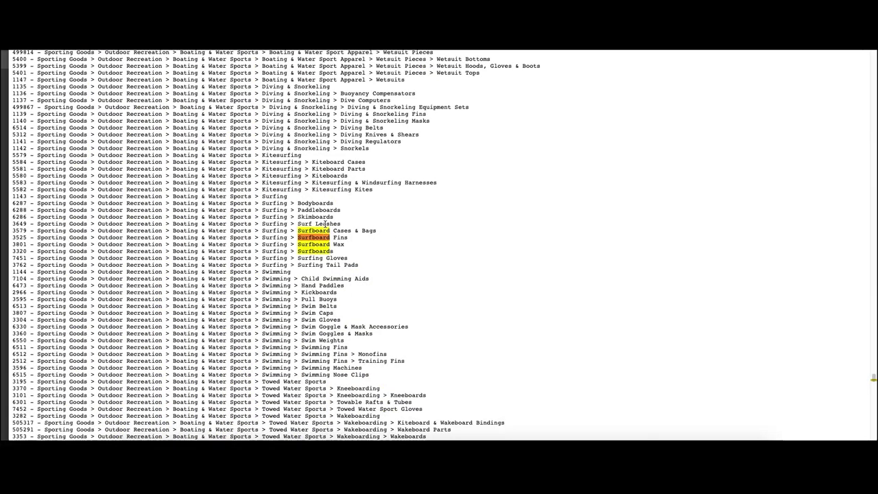
pyautogui.moveTo(335, 252); pyautogui.dragTo(15, 254)
pyautogui.doubleClick(17, 252)
pyautogui.hotkey('ctrl', 'c')
pyautogui.press('Escape')
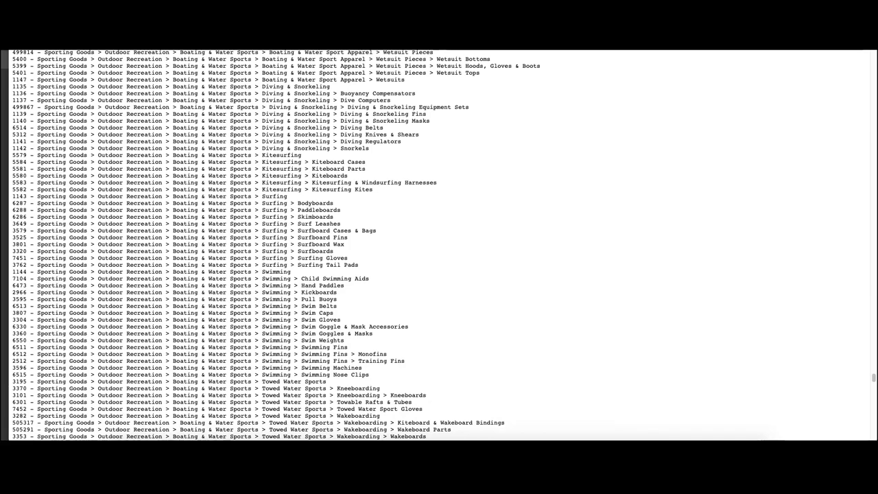
pyautogui.scroll(5, 528, 88)
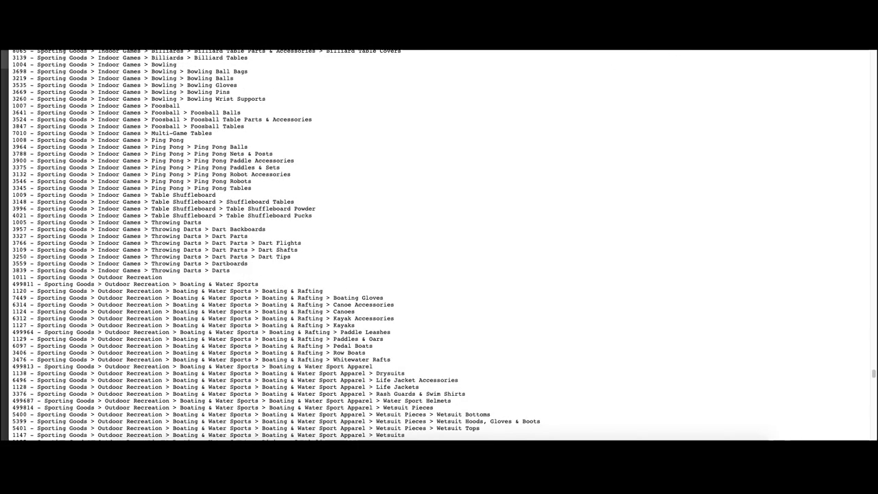
# Search the taxonomy for 'sofa' and look over the Furniture > Sofas categories
pyautogui.press('super+f')
pyautogui.write('sofa')
pyautogui.press('Return')
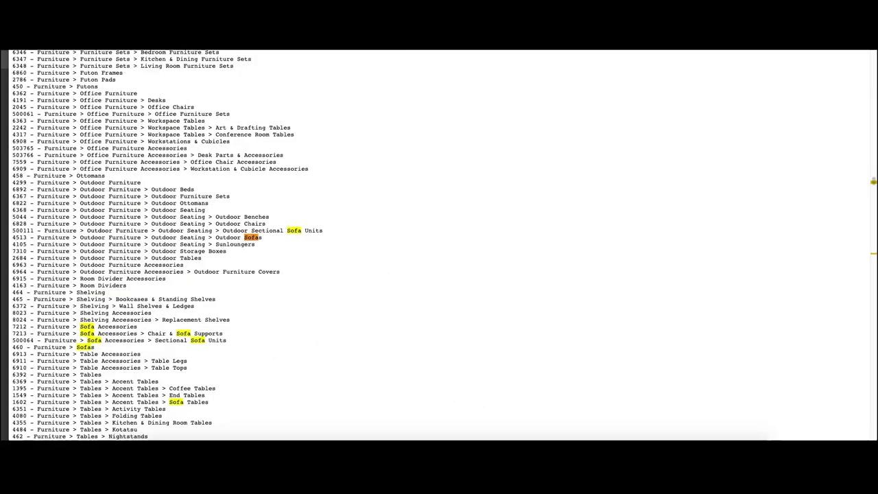
pyautogui.scroll(-3, 183, 316)
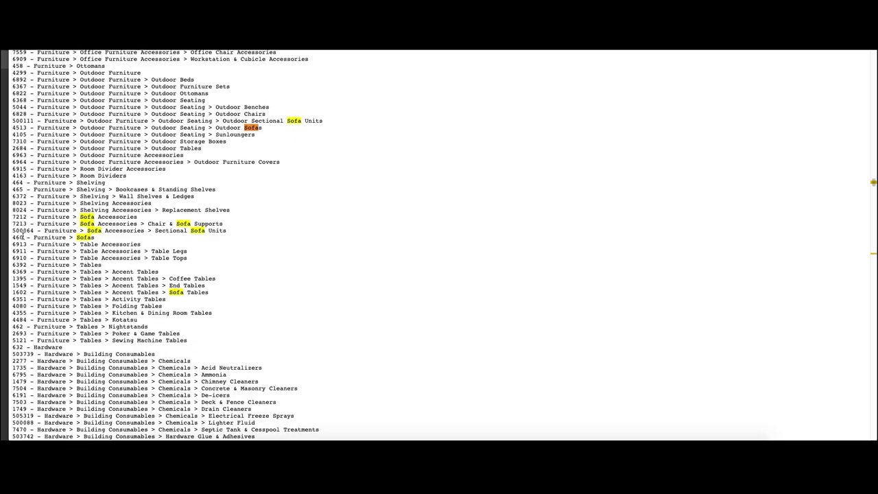
pyautogui.moveTo(13, 237); pyautogui.dragTo(94, 237)
pyautogui.click(103, 240)
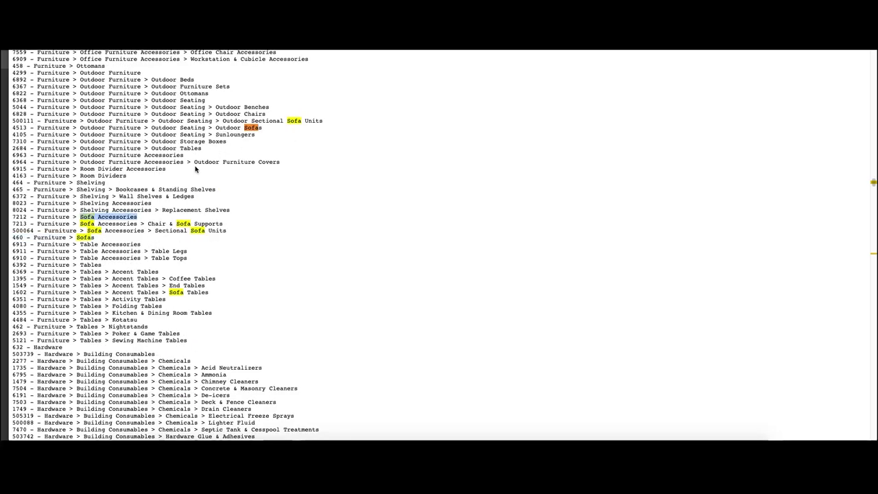
pyautogui.moveTo(262, 127); pyautogui.dragTo(216, 127)
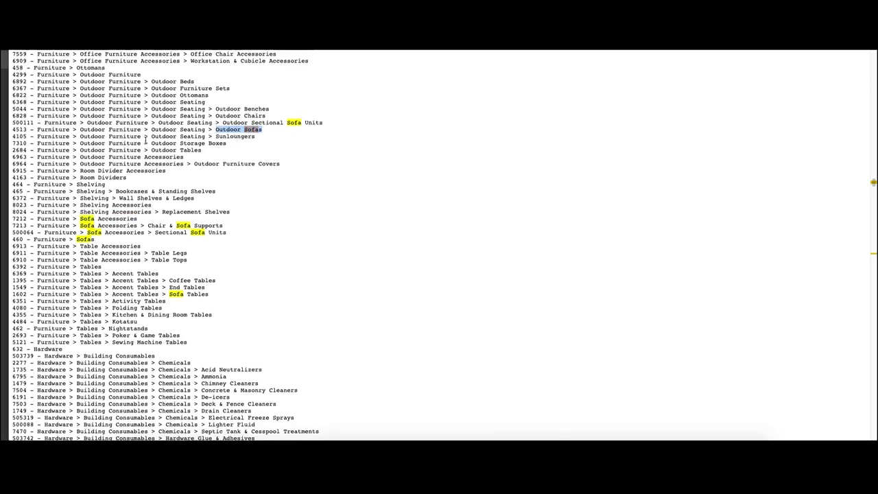
pyautogui.scroll(20, 343, 137)
pyautogui.rightClick(491, 128)
pyautogui.click(439, 99)
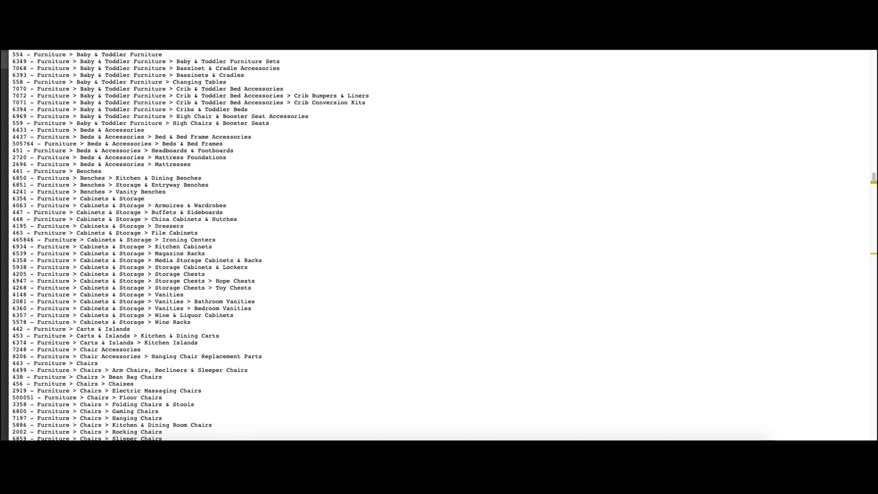
# Paste 3320 into the Google product category of all seven products
pyautogui.hotkey('ctrl', 'Tab')
pyautogui.hotkey('ctrl', 'v')
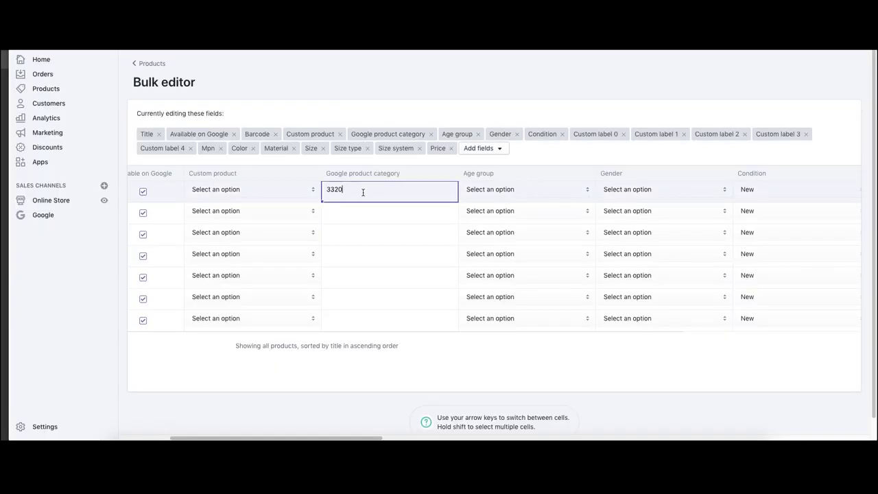
pyautogui.click(344, 216)
pyautogui.hotkey('ctrl', 'v')
pyautogui.click(340, 233)
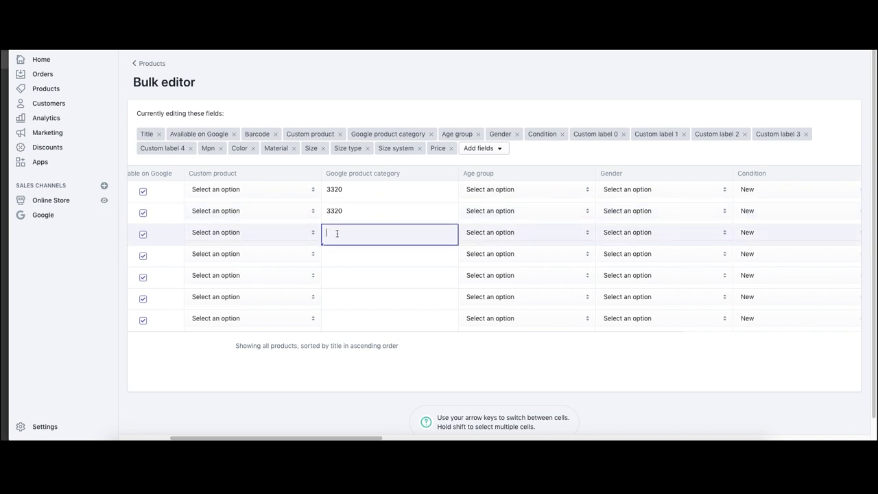
pyautogui.hotkey('ctrl', 'v')
pyautogui.click(338, 254)
pyautogui.hotkey('ctrl', 'v')
pyautogui.click(339, 279)
pyautogui.hotkey('ctrl', 'v')
pyautogui.click(339, 295)
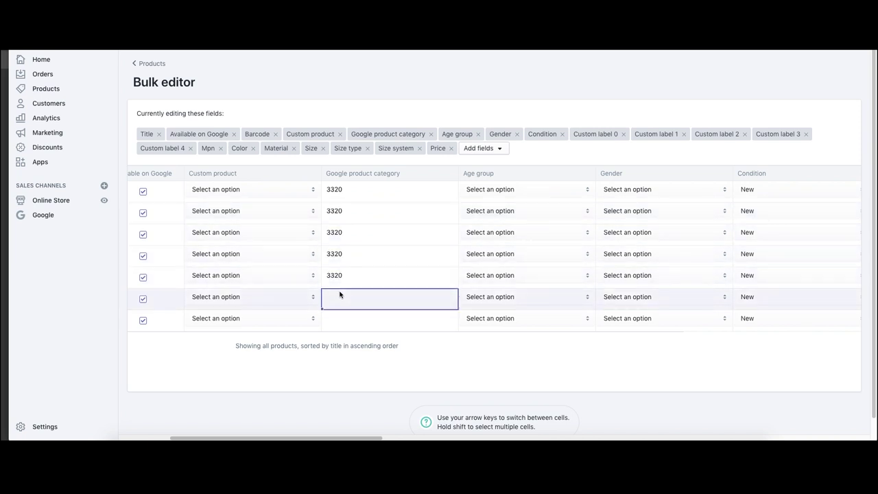
pyautogui.hotkey('ctrl', 'v')
pyautogui.click(335, 318)
pyautogui.hotkey('ctrl', 'v')
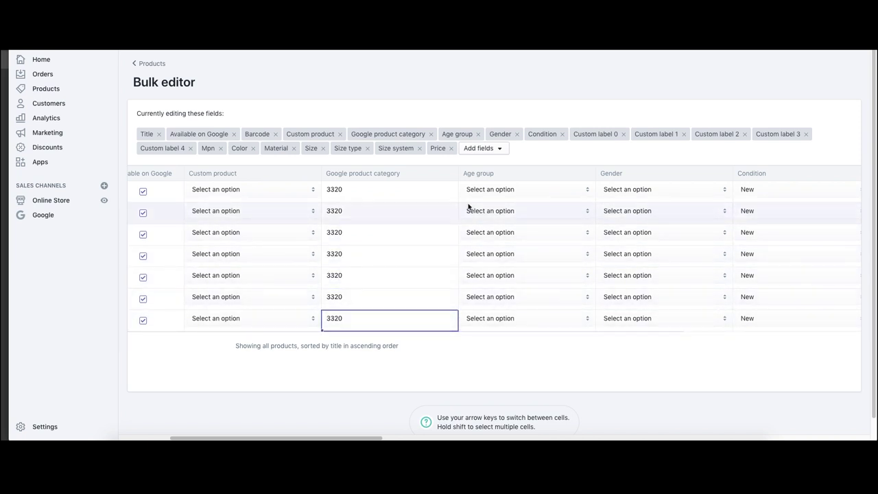
pyautogui.hscroll(-5, 280, 190)
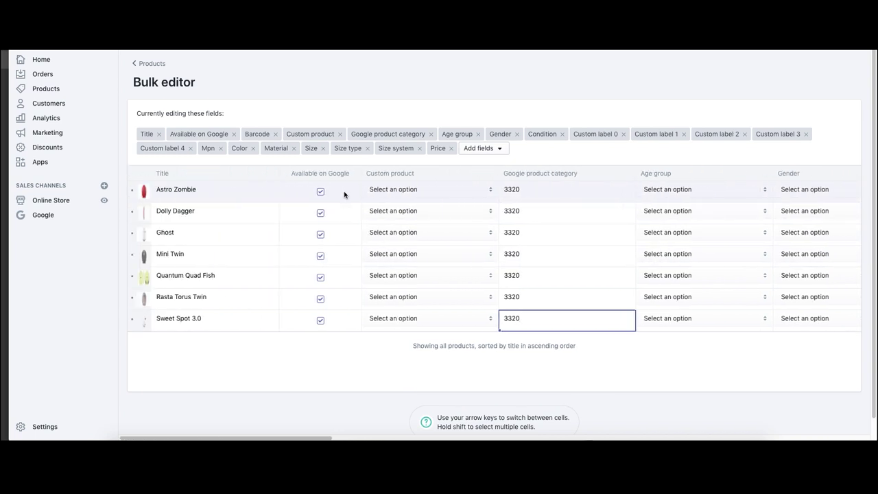
pyautogui.click(483, 151)
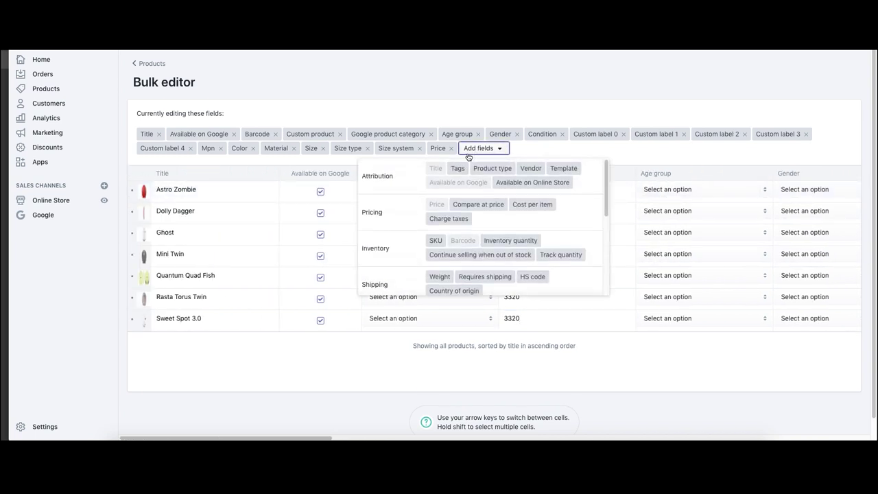
# Pick another field and continue, saving the 3320 category changes
pyautogui.scroll(-1, 499, 207)
pyautogui.click(444, 195)
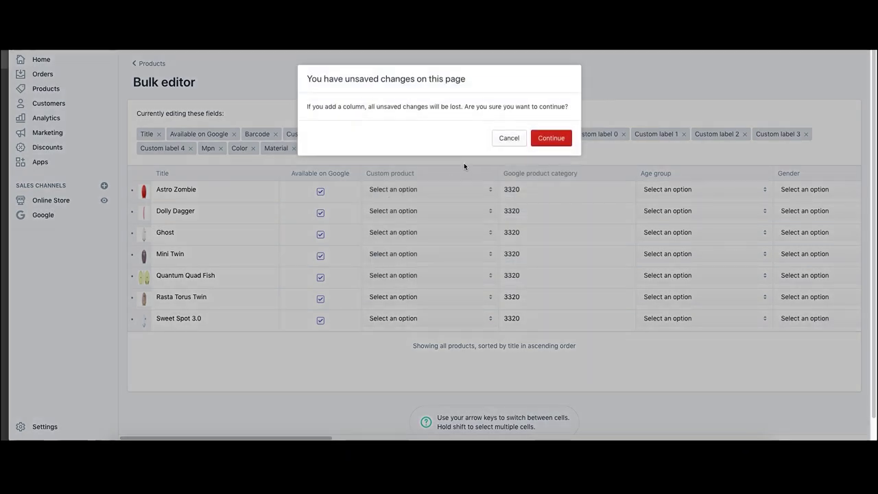
pyautogui.click(550, 144)
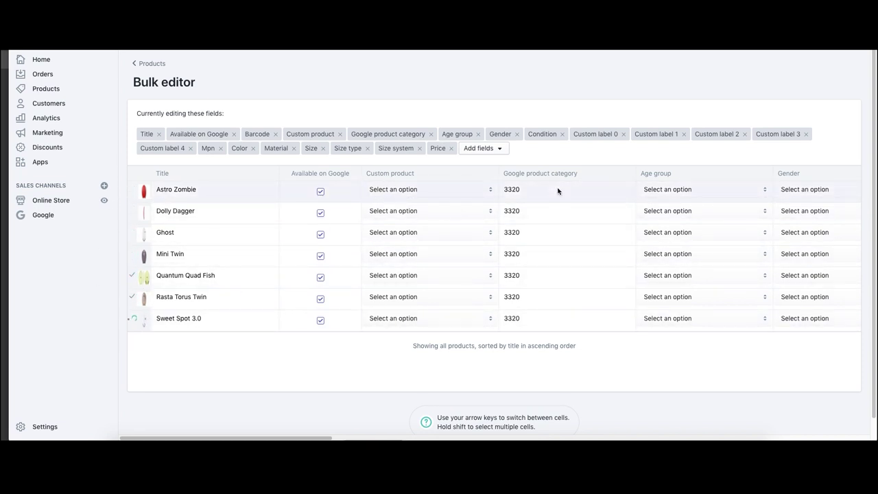
# Add the SKU field to the bulk editor
pyautogui.click(481, 150)
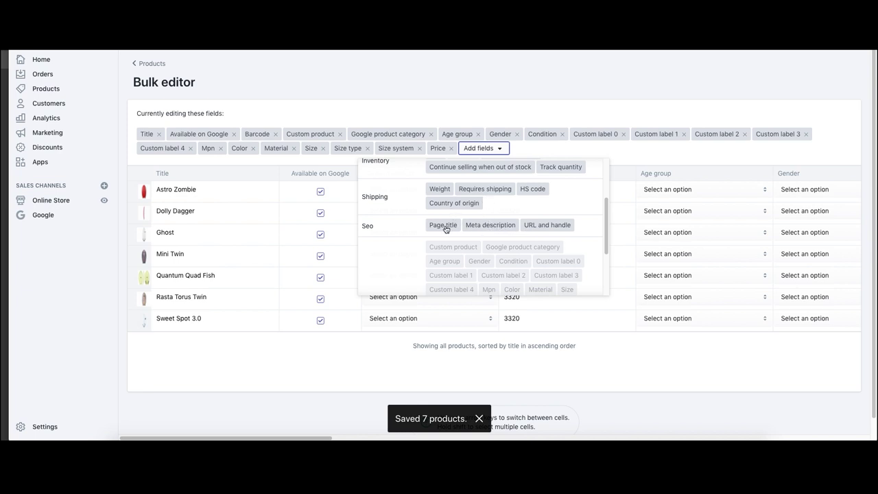
pyautogui.scroll(3, 477, 226)
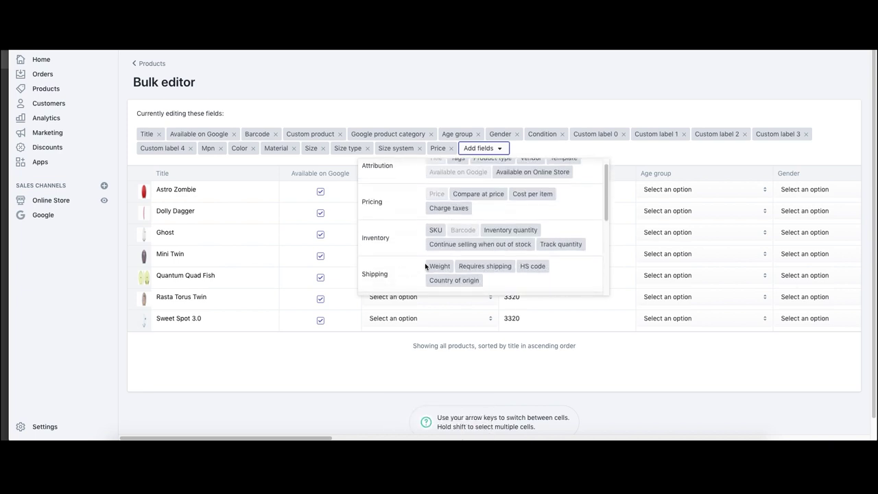
pyautogui.click(436, 233)
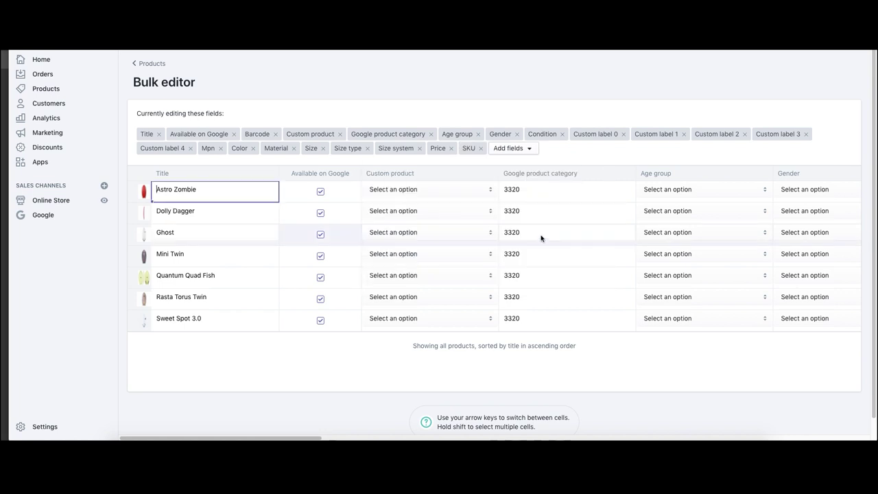
# Browse the Add fields list, then scroll across the bulk editor's existing columns
pyautogui.click(514, 148)
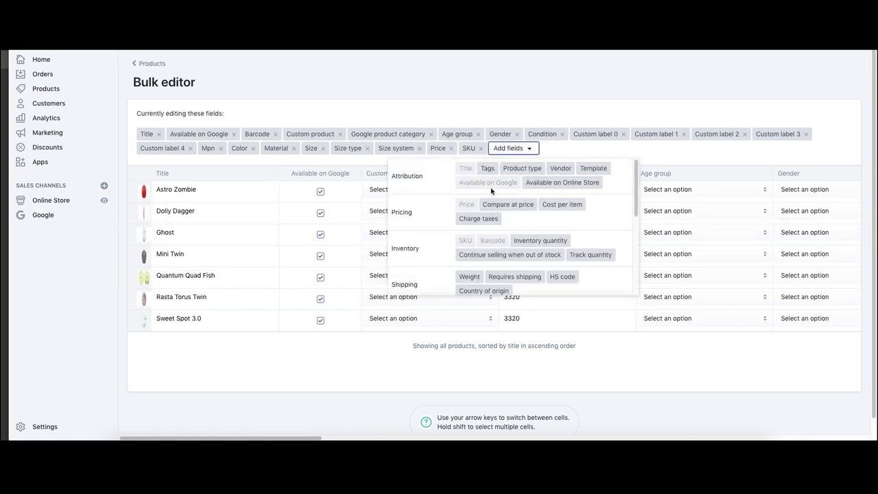
pyautogui.scroll(-10, 591, 209)
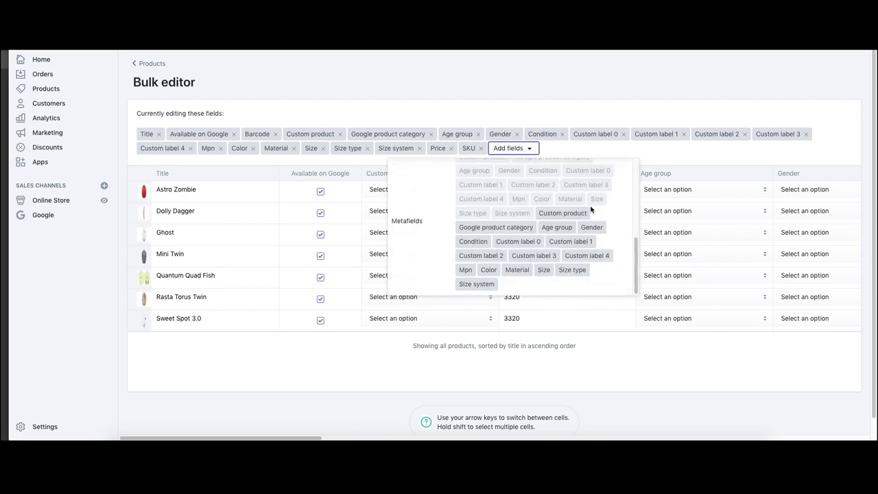
pyautogui.scroll(2, 542, 268)
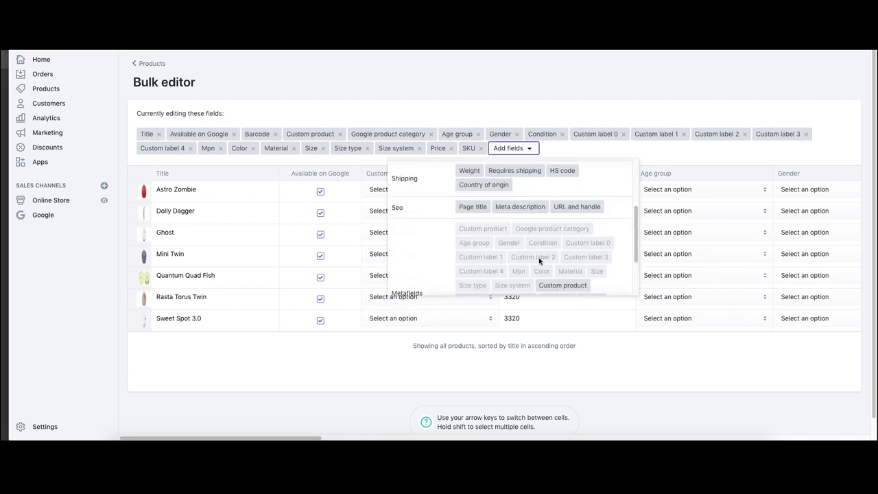
pyautogui.scroll(5, 494, 259)
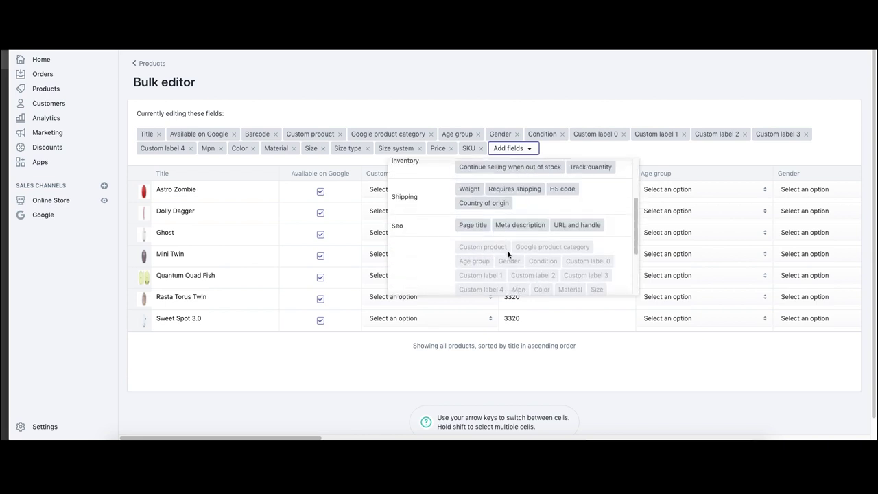
pyautogui.click(533, 148)
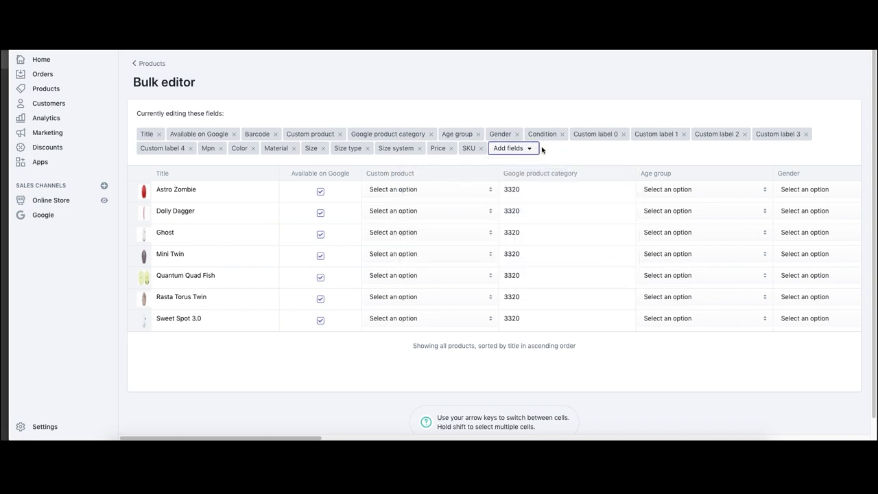
pyautogui.hscroll(6, 559, 219)
pyautogui.hscroll(15, 563, 222)
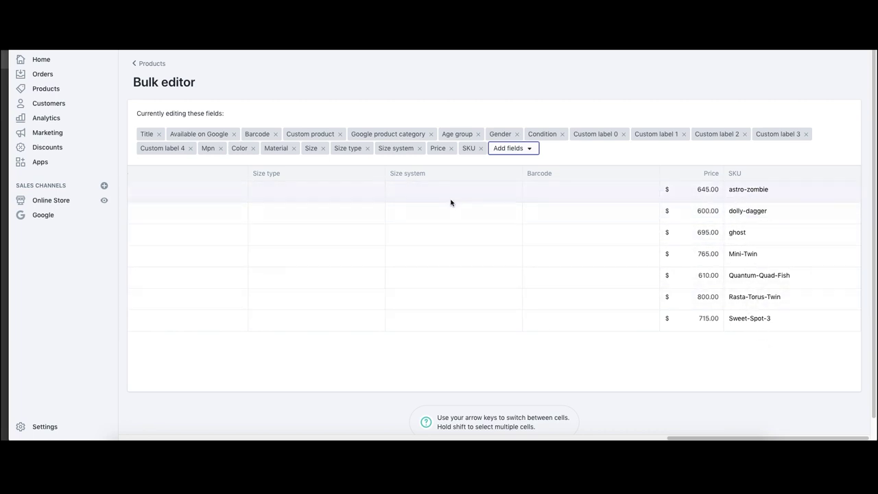
pyautogui.hscroll(-5, 362, 202)
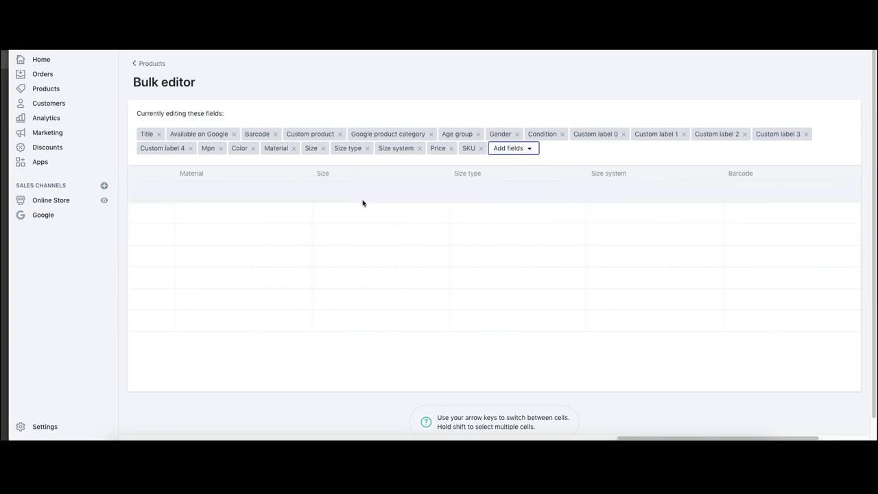
# Add the Mpn metafield as a new column in the bulk editor
pyautogui.click(518, 152)
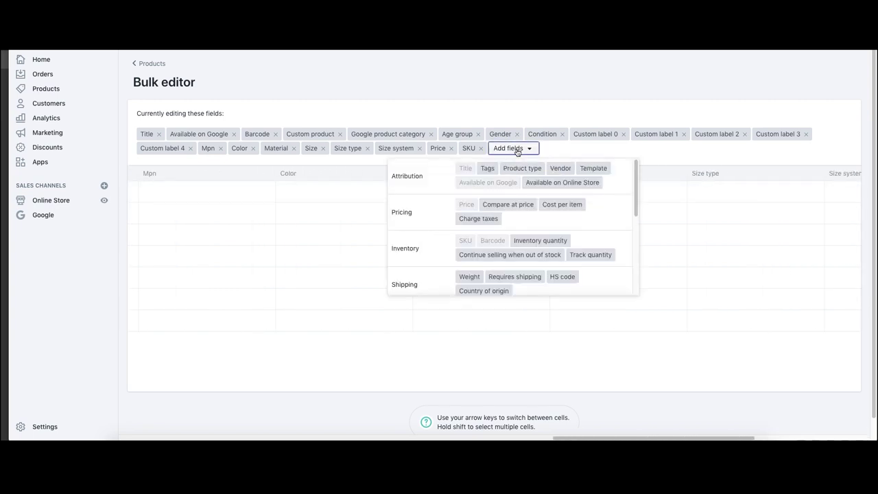
pyautogui.scroll(-2, 569, 209)
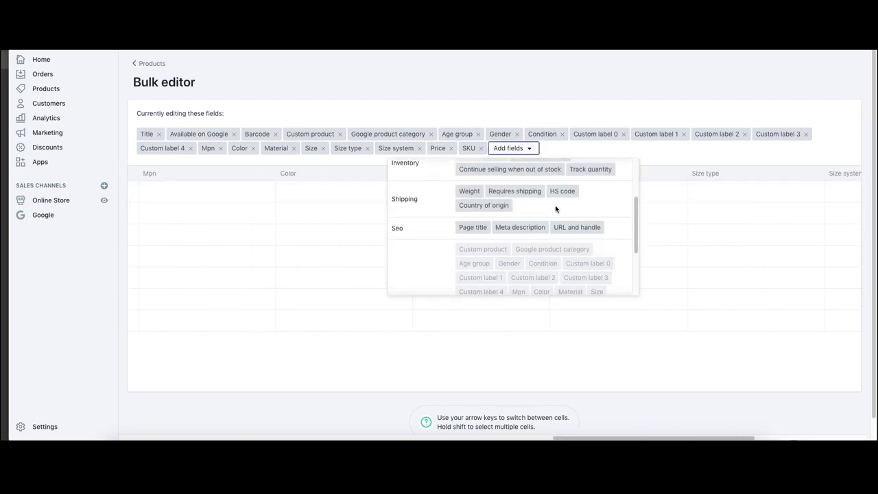
pyautogui.scroll(-3, 541, 220)
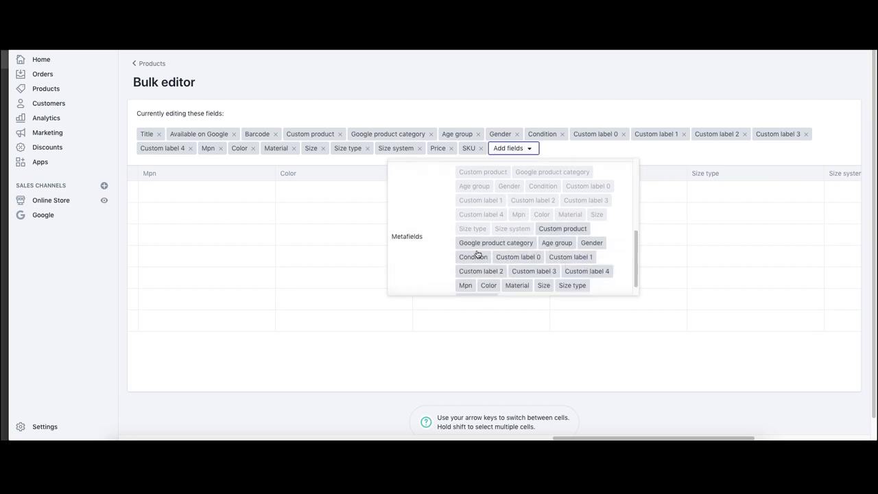
pyautogui.scroll(-1, 507, 258)
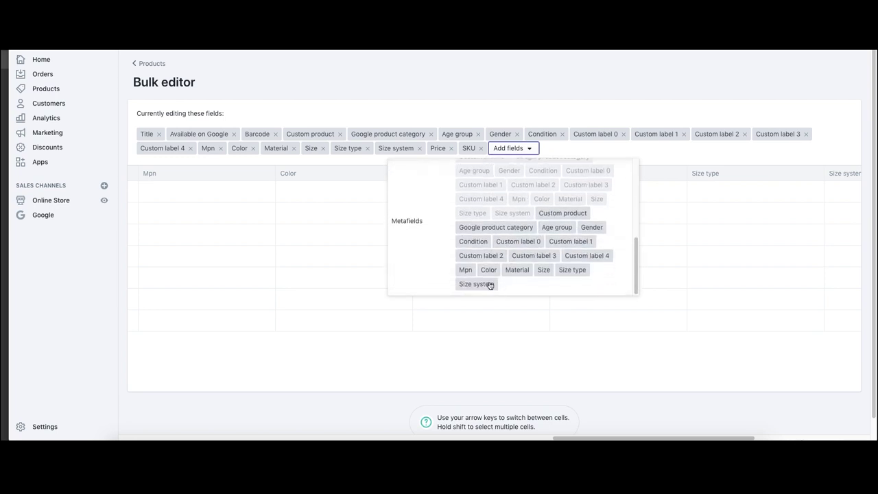
pyautogui.click(465, 270)
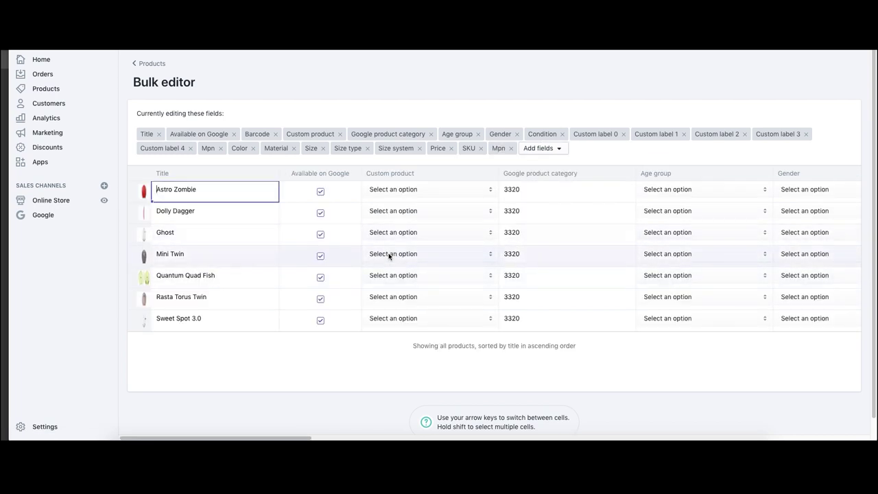
pyautogui.hscroll(10, 561, 208)
pyautogui.hscroll(10, 560, 208)
# Select the first product's Mpn cell and check the list of addable fields
pyautogui.click(760, 192)
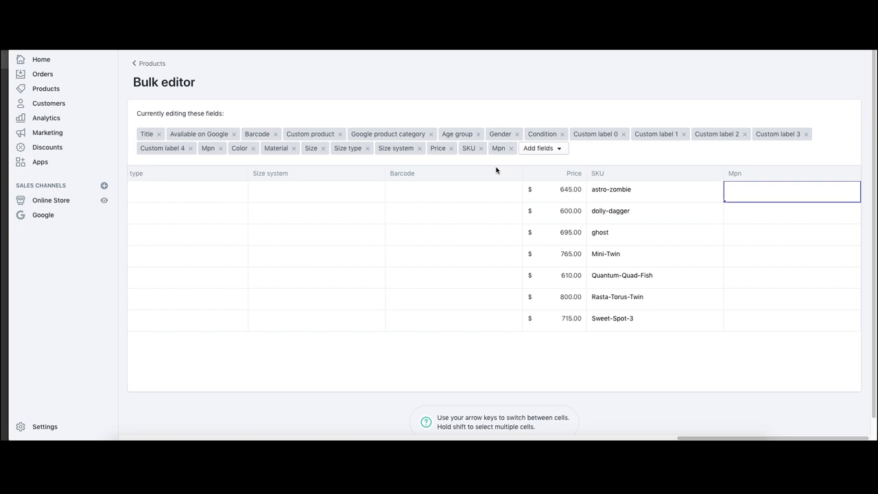
pyautogui.click(546, 150)
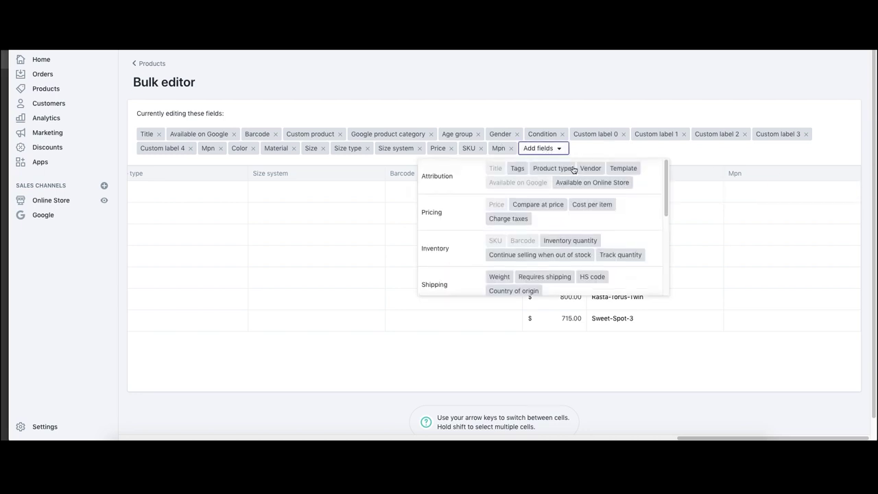
pyautogui.scroll(-5, 601, 187)
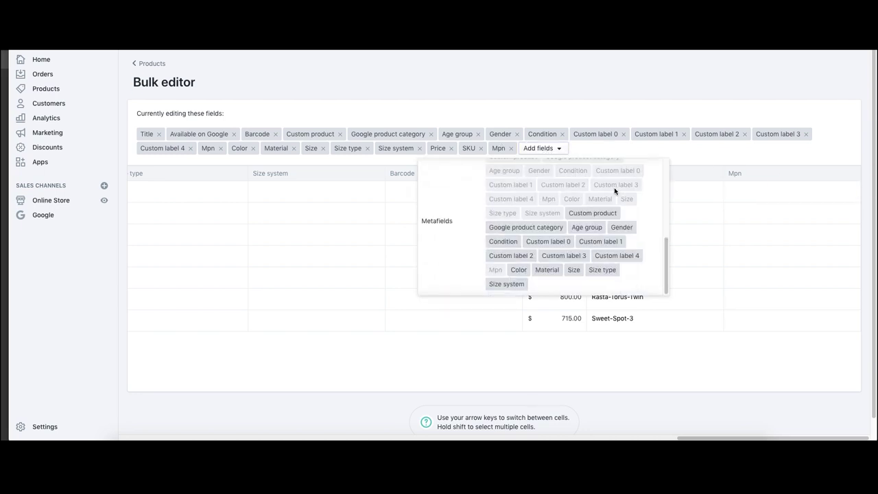
pyautogui.scroll(5, 631, 206)
pyautogui.click(718, 167)
# Copy SKUs into Mpn for the first three products: astro-zombie, dolly-dagger and ghost
pyautogui.click(751, 194)
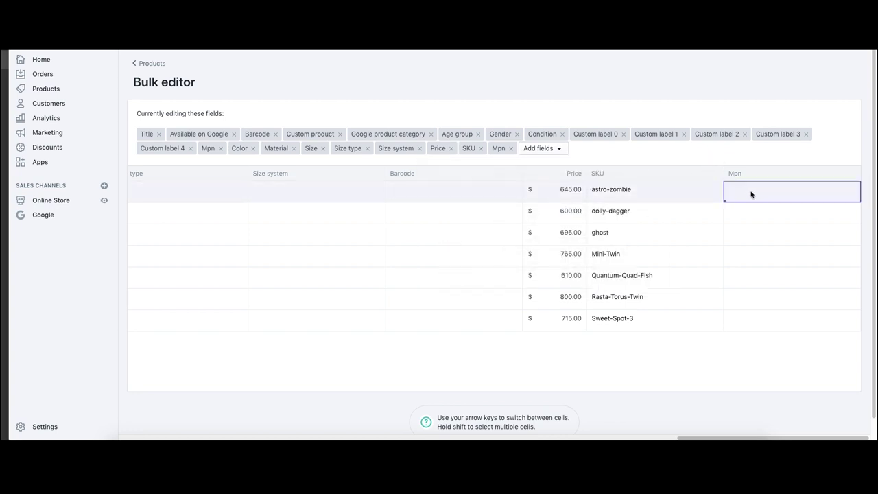
pyautogui.click(612, 192)
pyautogui.click(614, 191)
pyautogui.hotkey('ctrl', 'a')
pyautogui.hotkey('ctrl', 'c')
pyautogui.click(750, 190)
pyautogui.click(750, 190)
pyautogui.hotkey('ctrl', 'v')
pyautogui.click(635, 215)
pyautogui.click(635, 215)
pyautogui.hotkey('ctrl', 'a')
pyautogui.hotkey('ctrl', 'c')
pyautogui.click(755, 211)
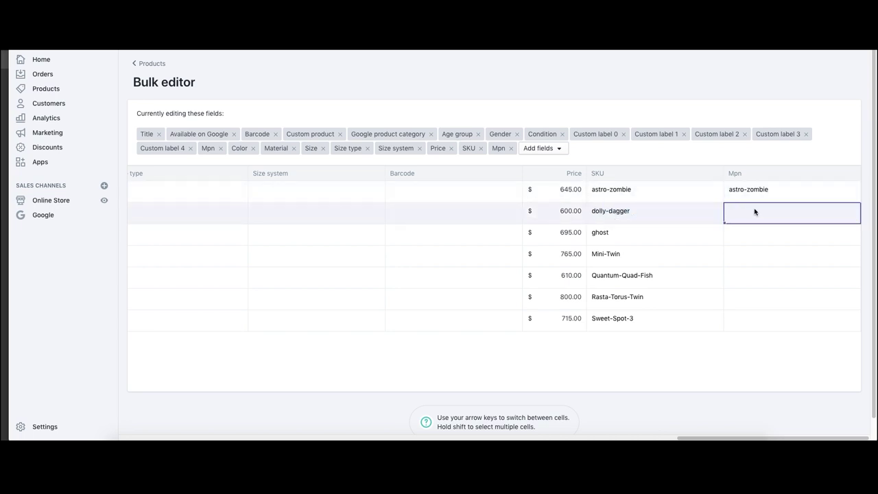
pyautogui.hotkey('ctrl', 'v')
pyautogui.click(646, 233)
pyautogui.click(647, 233)
pyautogui.hotkey('ctrl', 'a')
pyautogui.hotkey('ctrl', 'c')
pyautogui.click(759, 232)
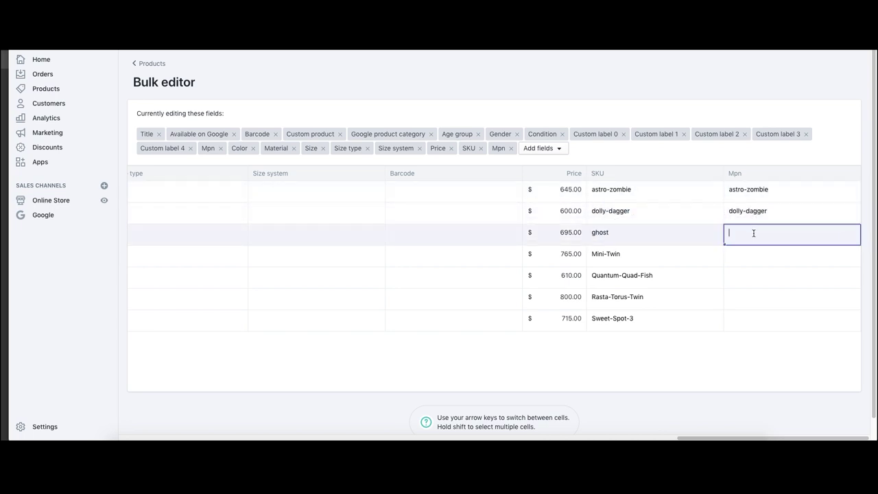
pyautogui.hotkey('ctrl', 'v')
# Fill Mpn from SKU for Mini-Twin, Quantum-Quad-Fish, Rasta-Torus-Twin and Sweet-Spot-3
pyautogui.click(623, 255)
pyautogui.doubleClick(624, 255)
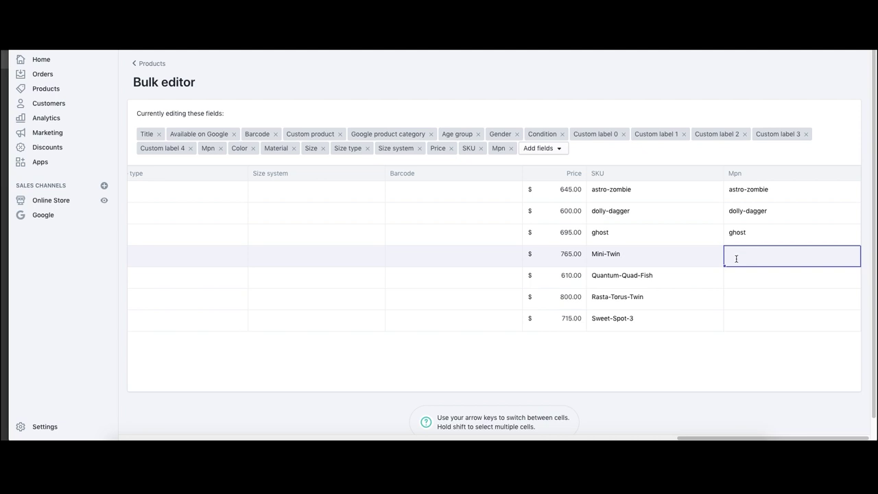
pyautogui.hotkey('ctrl', 'v')
pyautogui.click(646, 276)
pyautogui.hotkey('ctrl', 'a')
pyautogui.hotkey('ctrl', 'c')
pyautogui.click(744, 275)
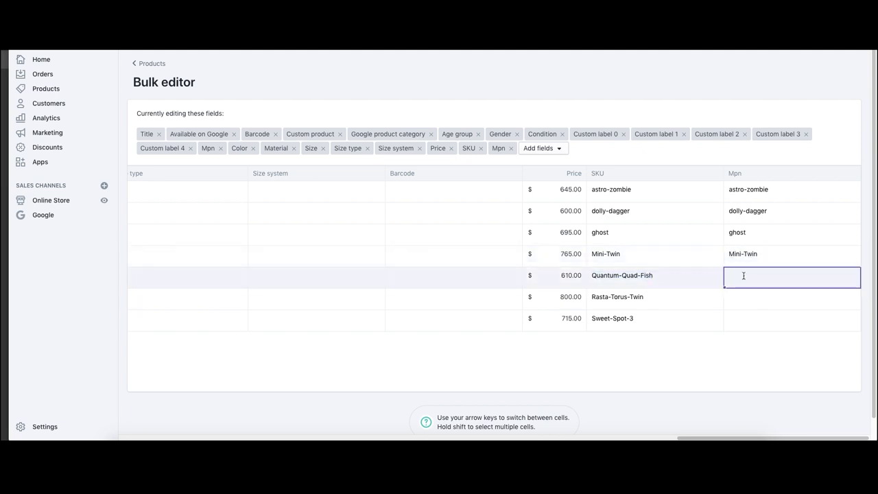
pyautogui.hotkey('ctrl', 'v')
pyautogui.click(650, 298)
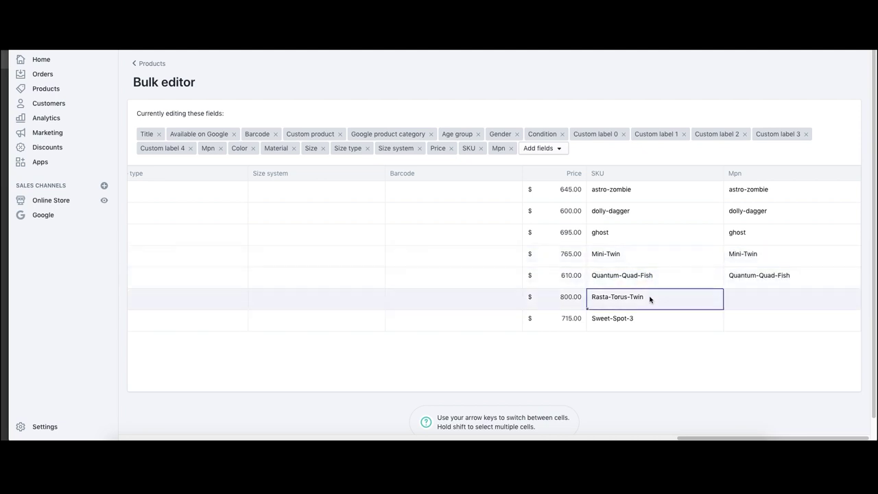
pyautogui.hotkey('ctrl', 'a')
pyautogui.hotkey('ctrl', 'c')
pyautogui.click(776, 306)
pyautogui.hotkey('ctrl', 'v')
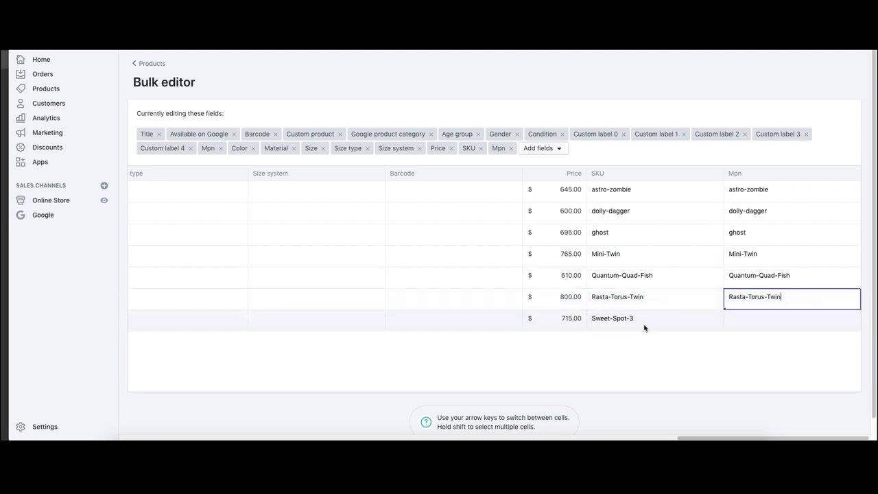
pyautogui.click(650, 317)
pyautogui.hotkey('ctrl', 'a')
pyautogui.hotkey('ctrl', 'c')
pyautogui.click(750, 321)
pyautogui.hotkey('ctrl', 'v')
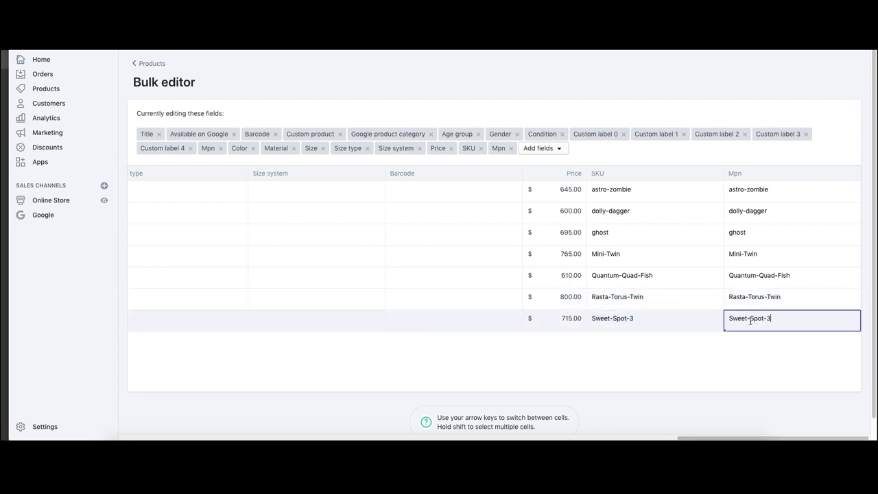
pyautogui.click(697, 343)
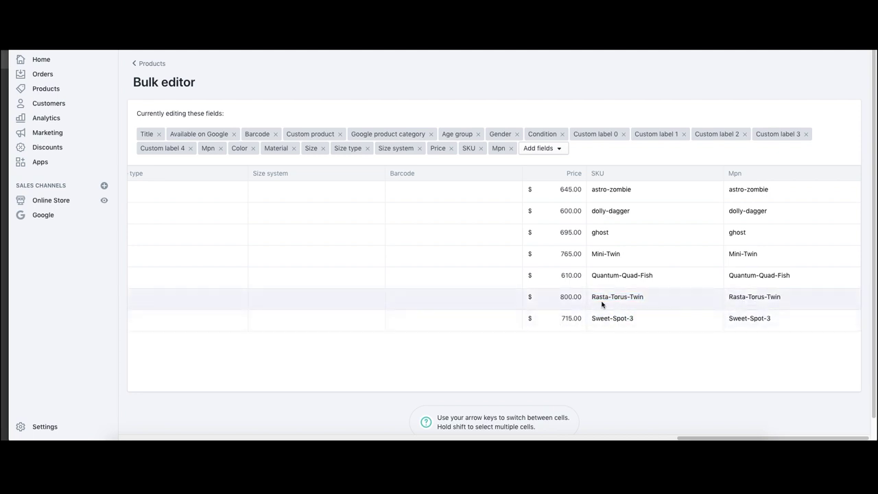
# Reopen the Add fields list and search it for a description field
pyautogui.hscroll(-15, 559, 293)
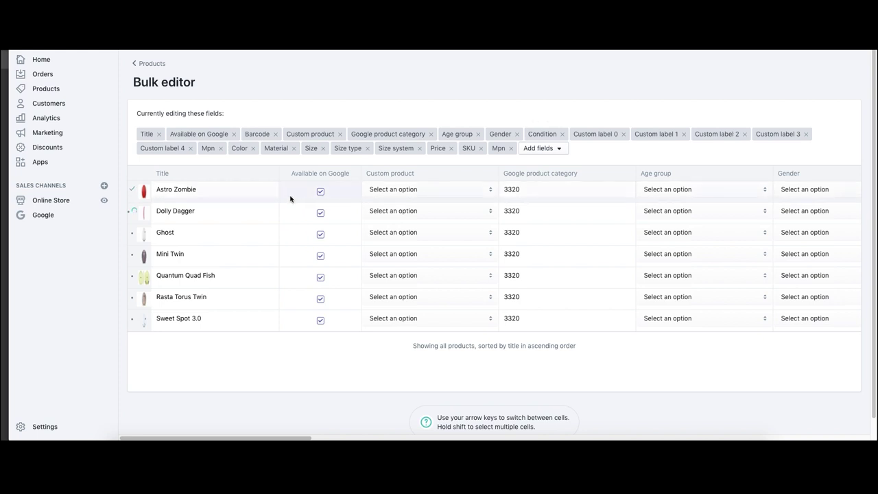
pyautogui.click(548, 150)
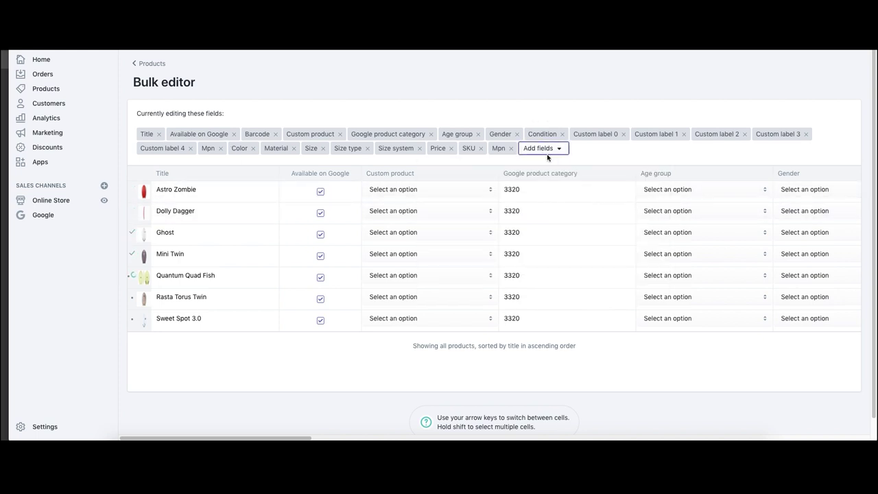
pyautogui.click(548, 150)
pyautogui.click(548, 149)
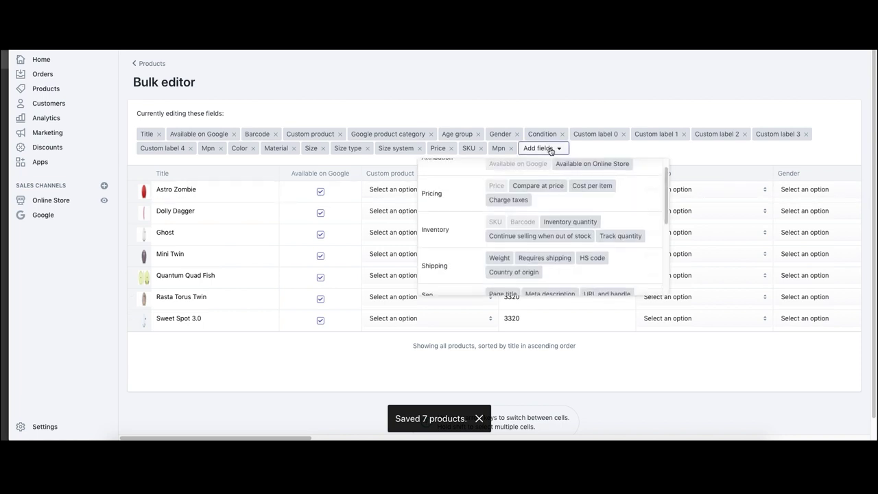
pyautogui.scroll(-3, 586, 192)
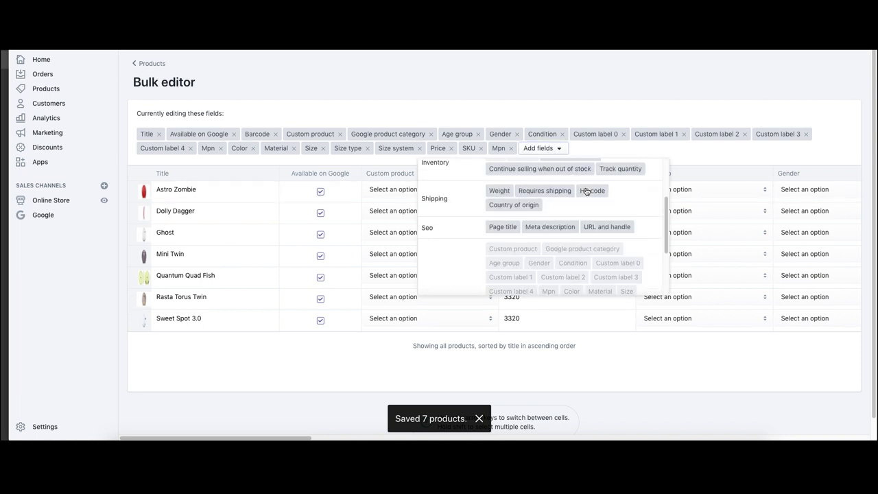
pyautogui.hotkey('ctrl', 'f')
pyautogui.write('descr')
pyautogui.click(601, 106)
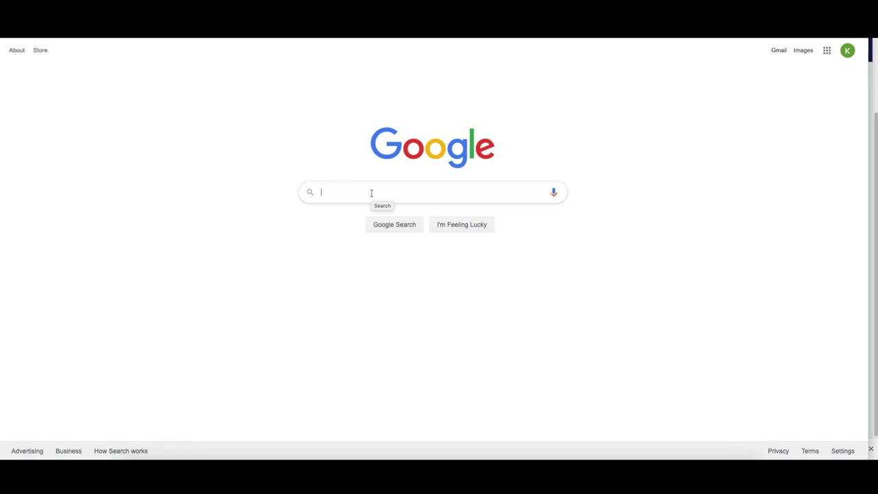
# Search Google for 'google ads free credit' and open the U.S. Google Ads Coupon Voucher page
pyautogui.write('google ads')
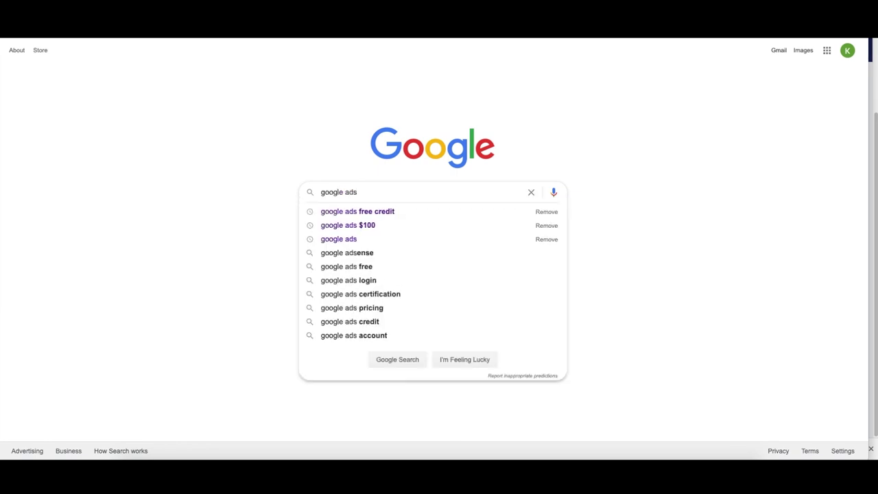
pyautogui.press('Down')
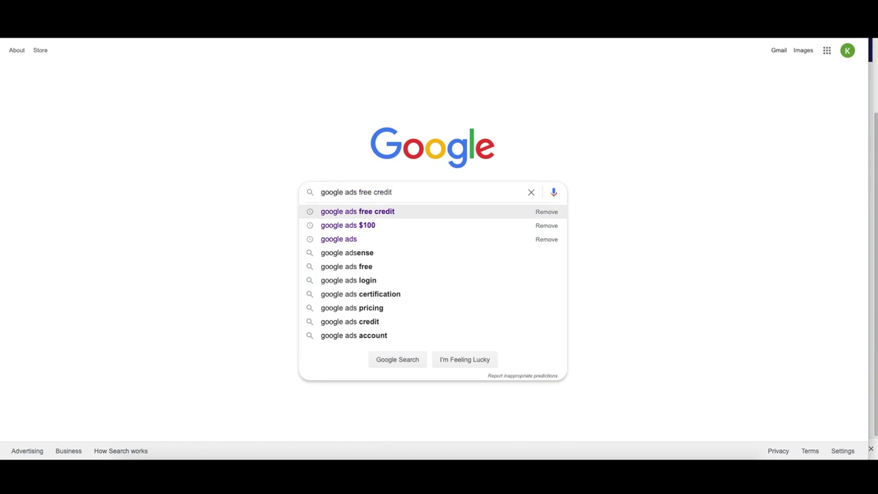
pyautogui.press('Return')
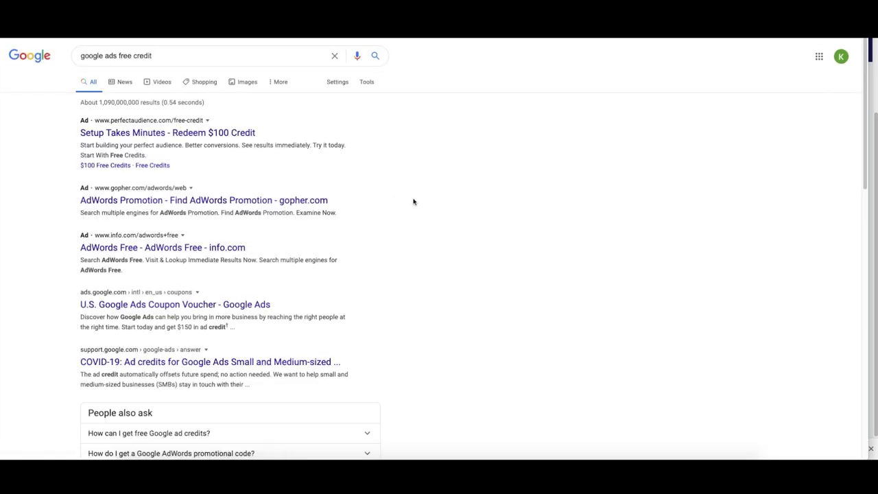
pyautogui.scroll(-1, 137, 260)
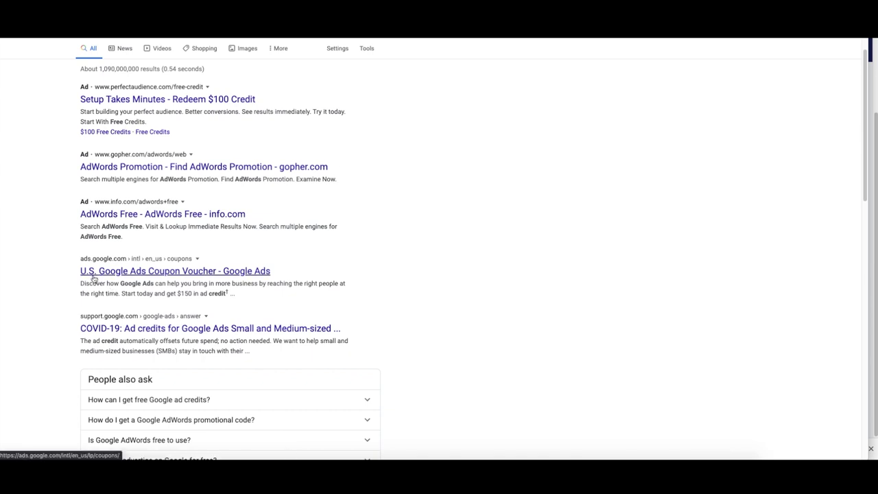
pyautogui.click(228, 277)
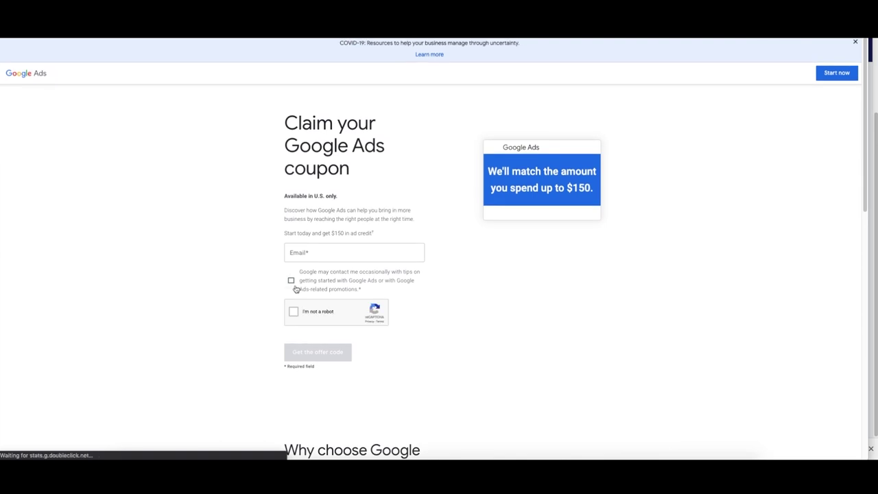
# Highlight the $150 ad credit offer and enter the Gmail e-mail address
pyautogui.moveTo(290, 199); pyautogui.dragTo(316, 370)
pyautogui.moveTo(394, 229); pyautogui.dragTo(345, 233)
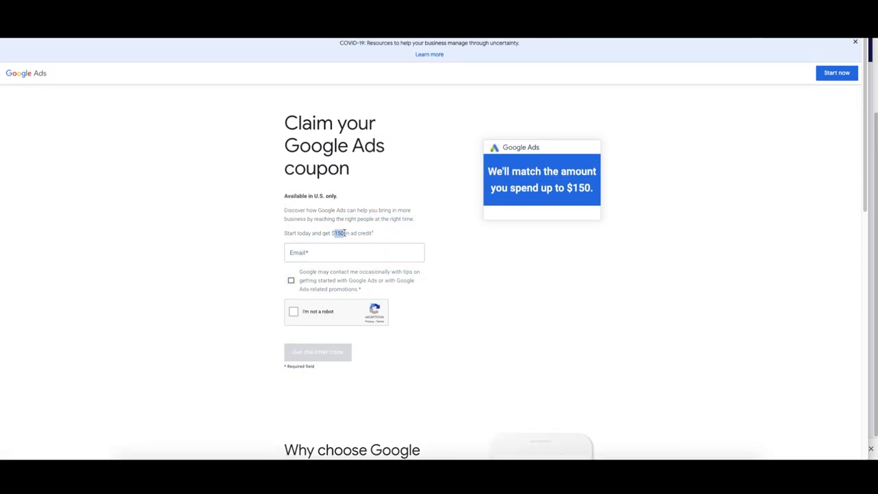
pyautogui.click(347, 251)
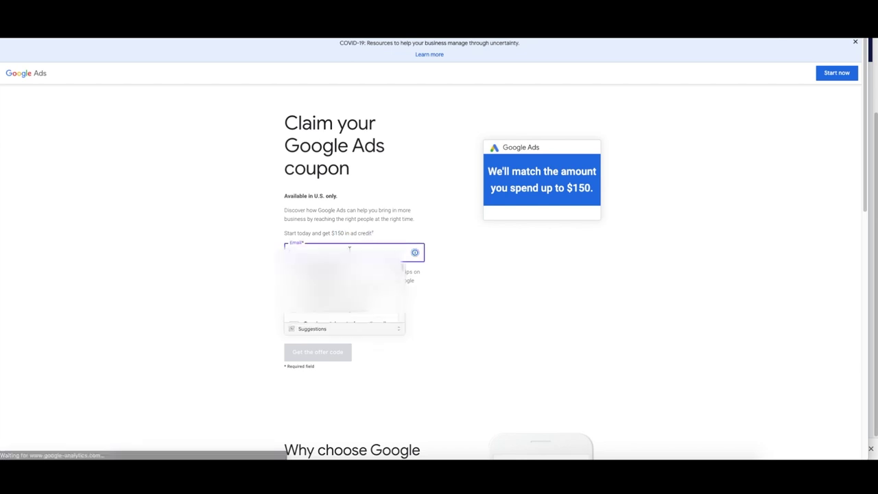
pyautogui.write('email@gmail.com')
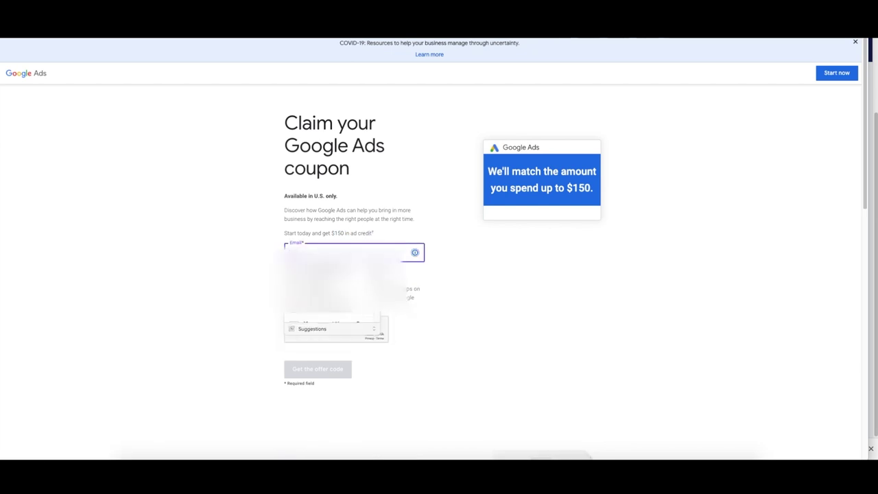
pyautogui.press('Down')
pyautogui.press('Return')
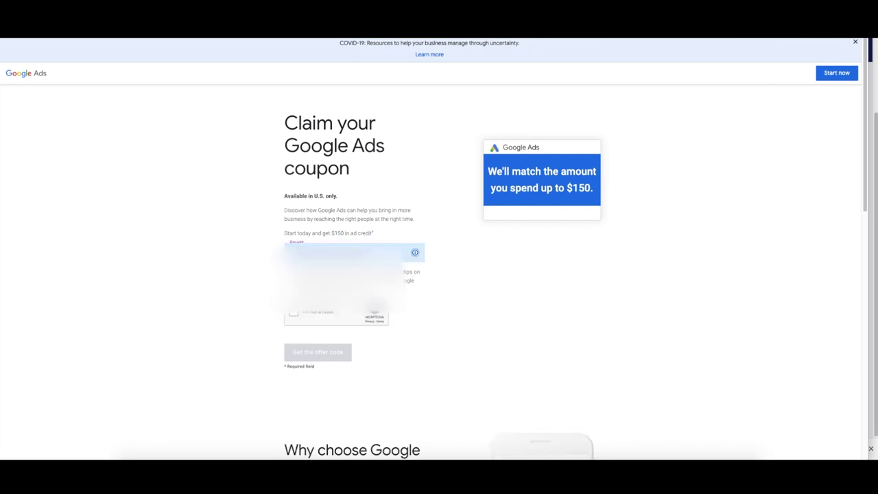
# Pass the traffic-light reCAPTCHA challenge and request the $150 coupon offer code
pyautogui.click(297, 315)
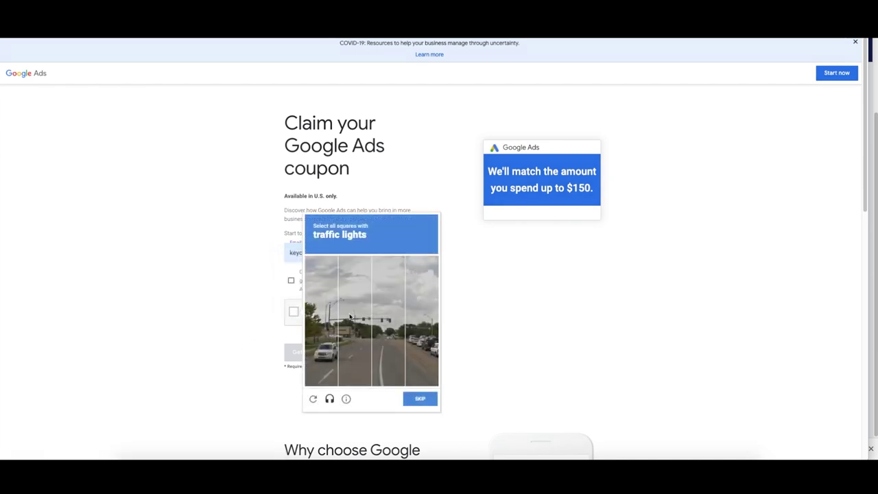
pyautogui.click(350, 316)
pyautogui.click(388, 309)
pyautogui.click(392, 329)
pyautogui.click(359, 333)
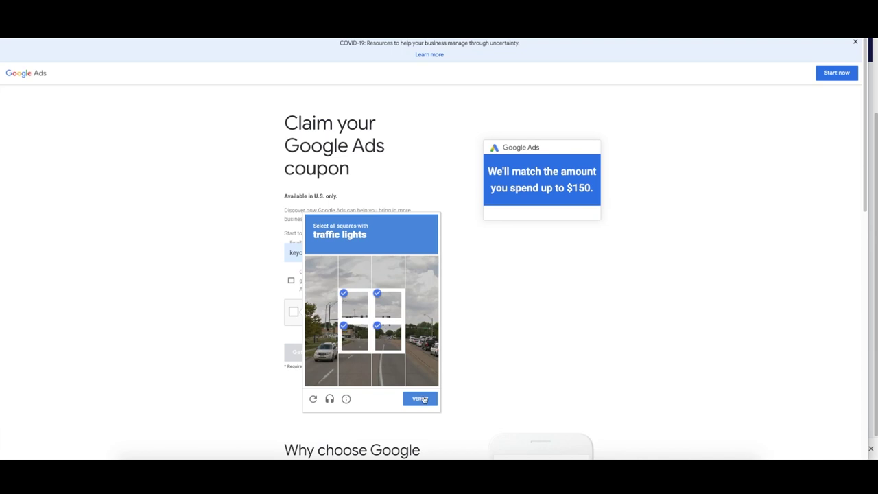
pyautogui.click(420, 399)
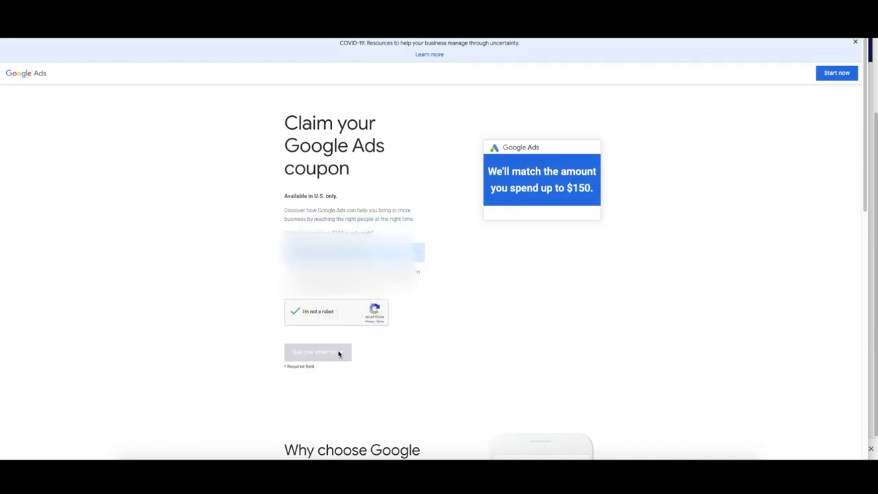
pyautogui.scroll(-1, 292, 339)
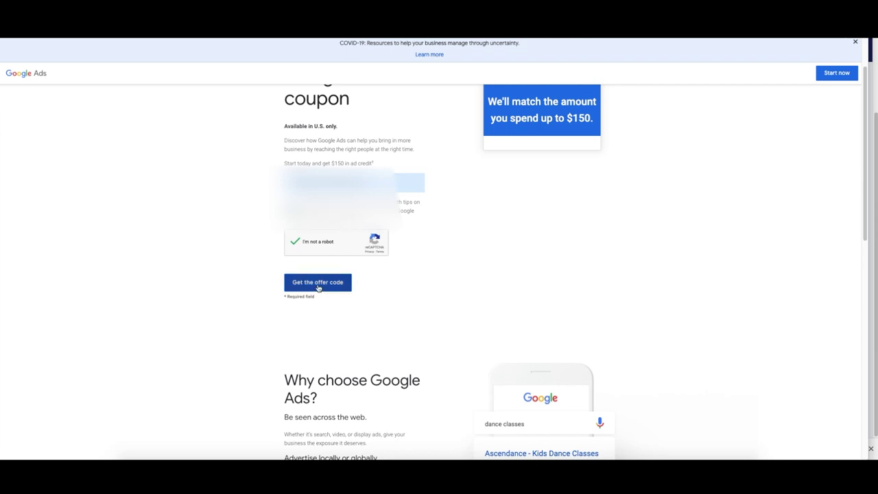
pyautogui.click(317, 287)
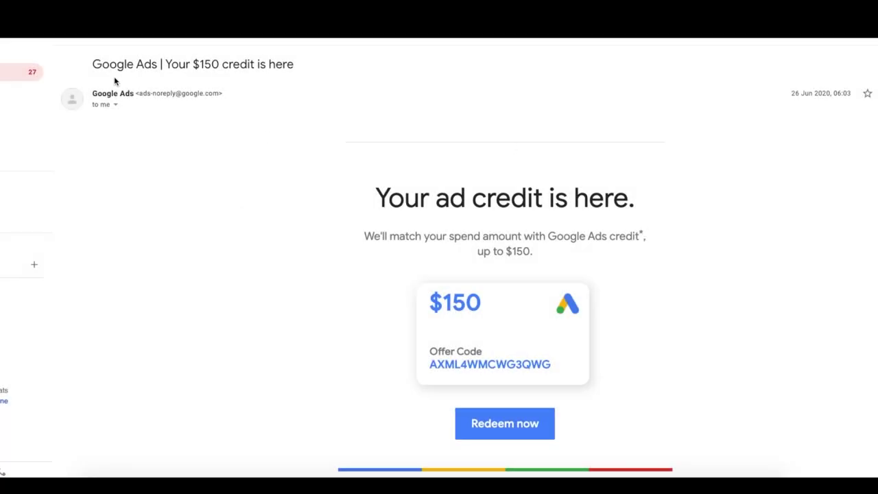
# Select the credit email's subject and the $150 offer code in the Gmail message
pyautogui.moveTo(309, 67); pyautogui.dragTo(80, 70)
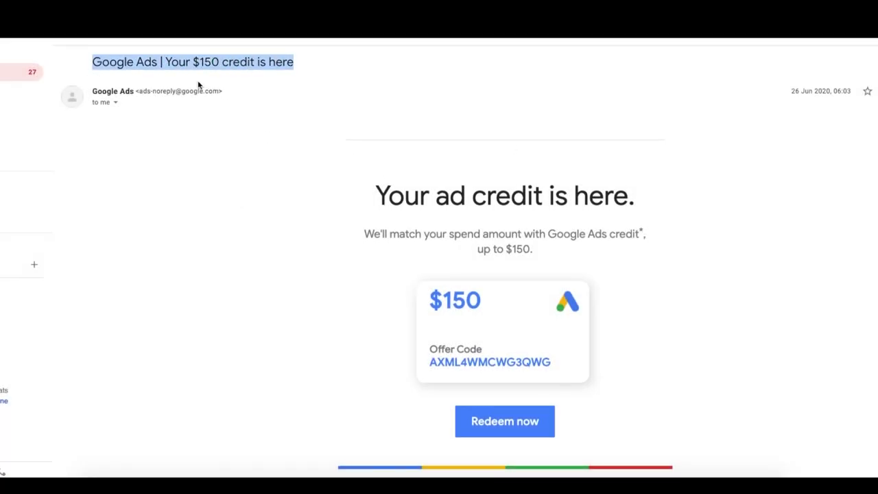
pyautogui.scroll(-3, 424, 166)
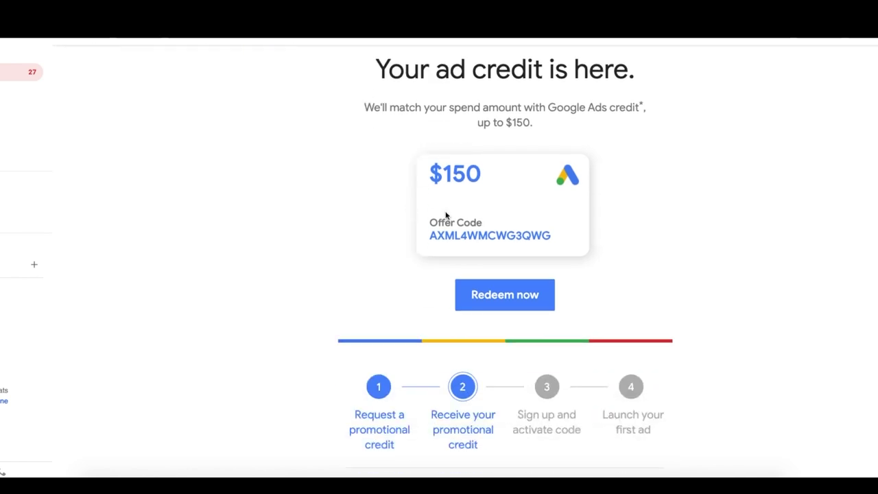
pyautogui.moveTo(431, 235); pyautogui.dragTo(552, 237)
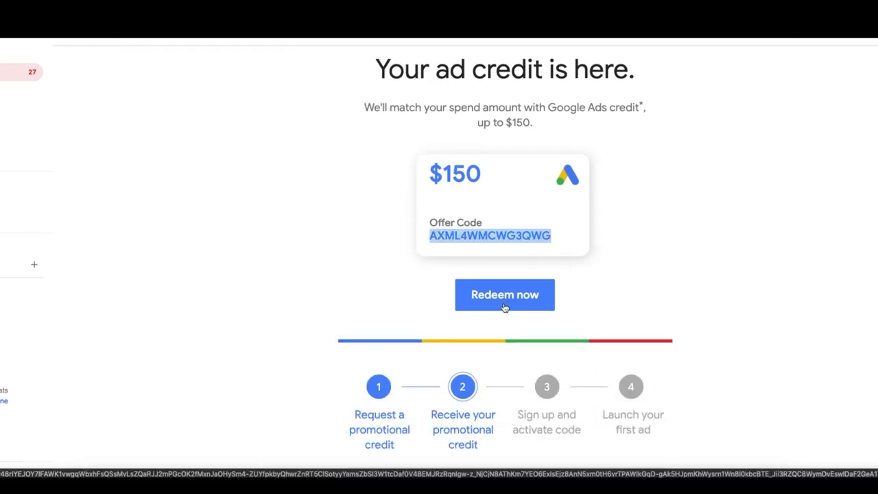
pyautogui.click(697, 258)
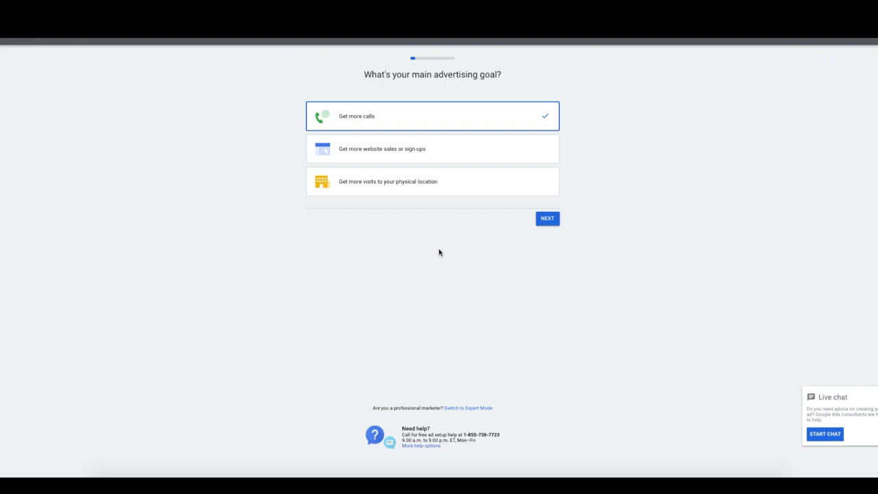
# Switch to Expert mode and create the account without a campaign, confirming US, Los Angeles time and USD
pyautogui.click(467, 410)
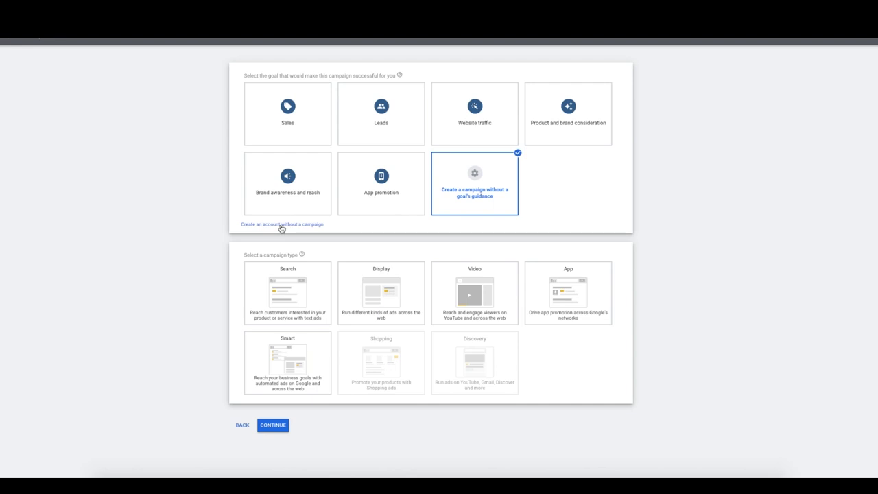
pyautogui.click(281, 225)
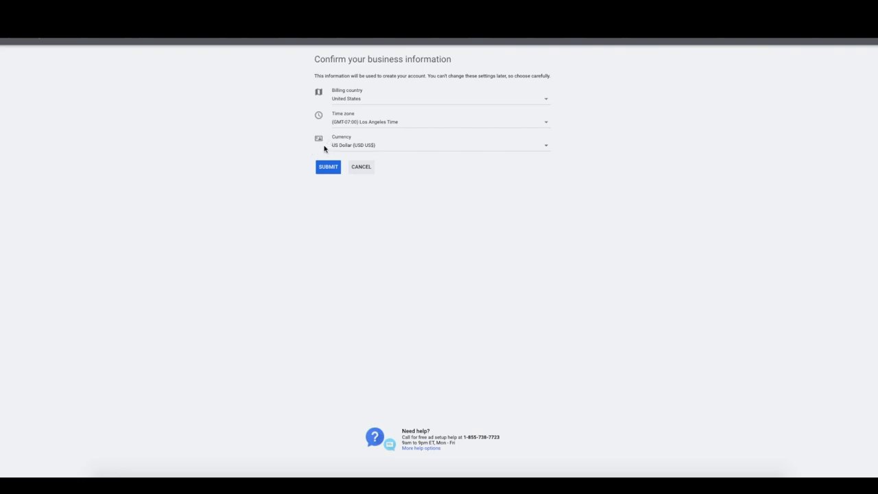
pyautogui.click(323, 167)
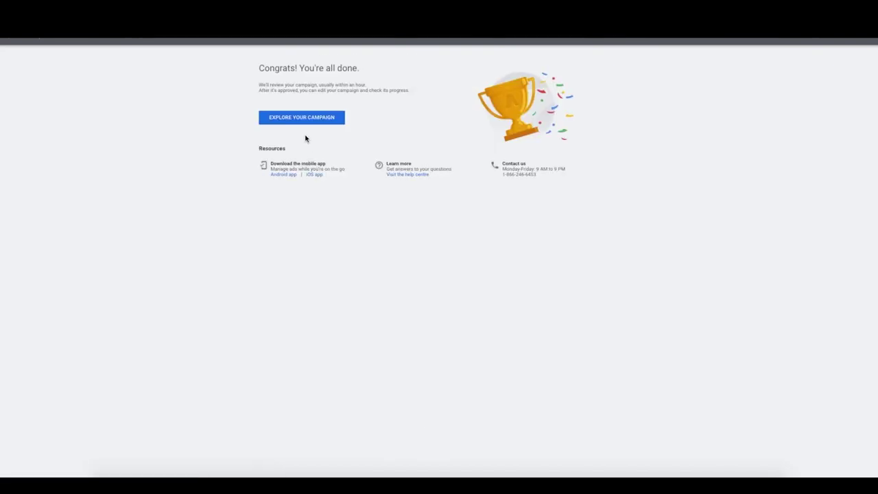
pyautogui.click(302, 120)
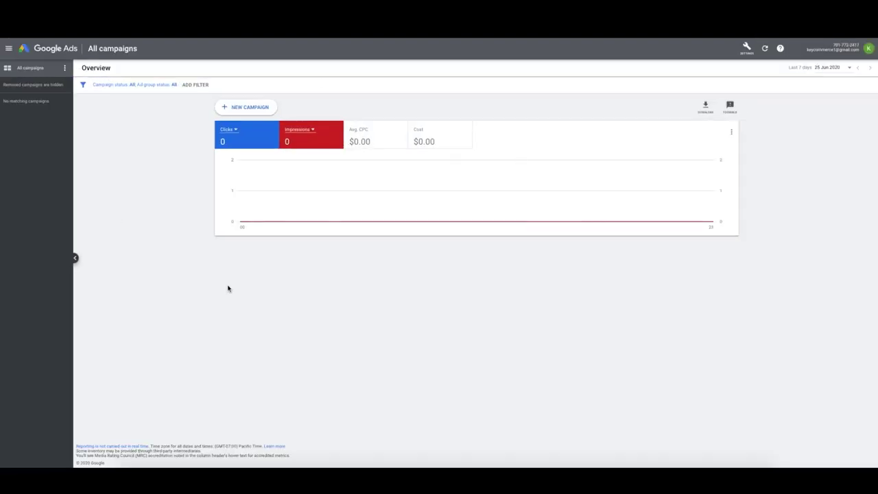
# Switch the Google Ads account from Smart mode to Expert mode via the settings menu
pyautogui.click(746, 48)
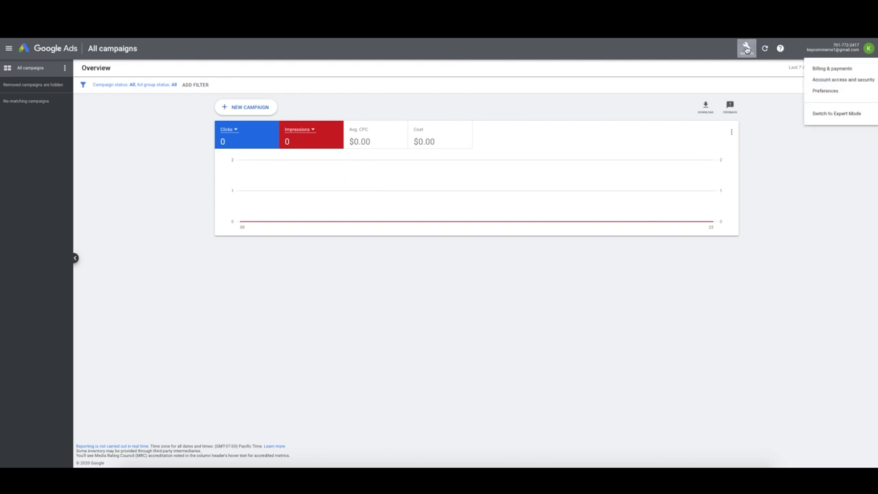
pyautogui.click(823, 117)
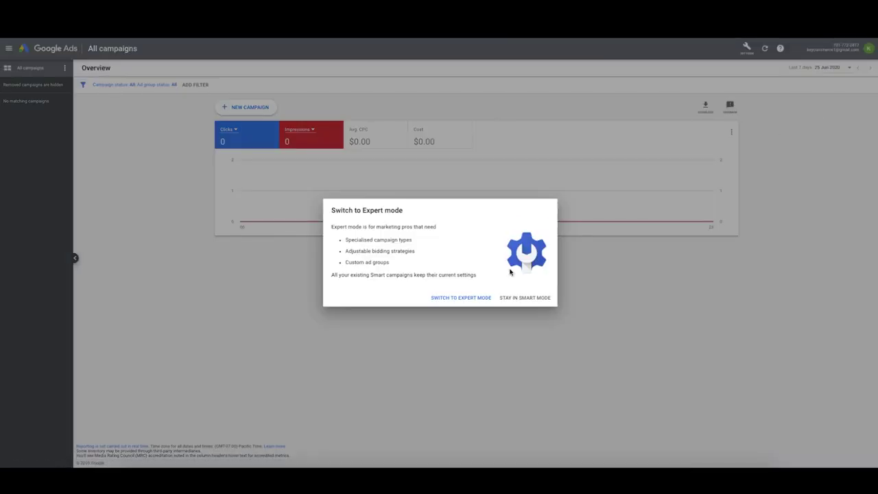
pyautogui.click(472, 299)
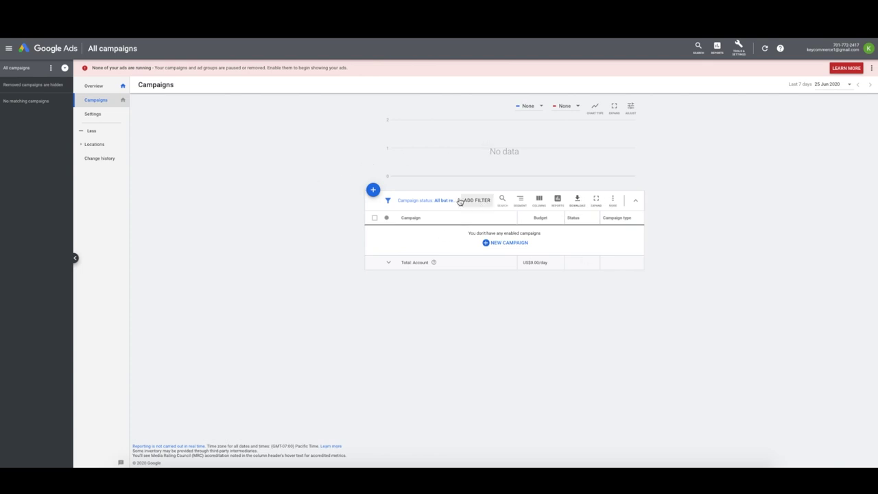
pyautogui.click(738, 48)
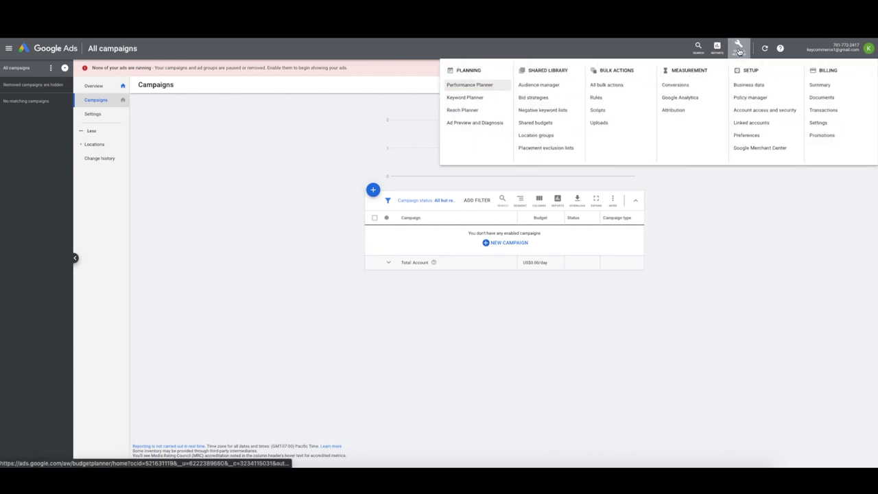
# Open Linked accounts, view the Google Merchant Center details, and select the account's customer ID
pyautogui.click(746, 123)
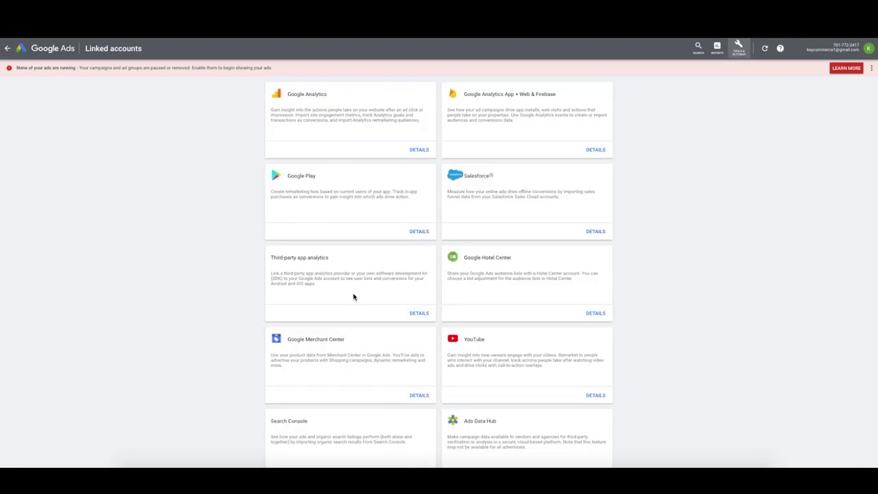
pyautogui.scroll(-1, 377, 376)
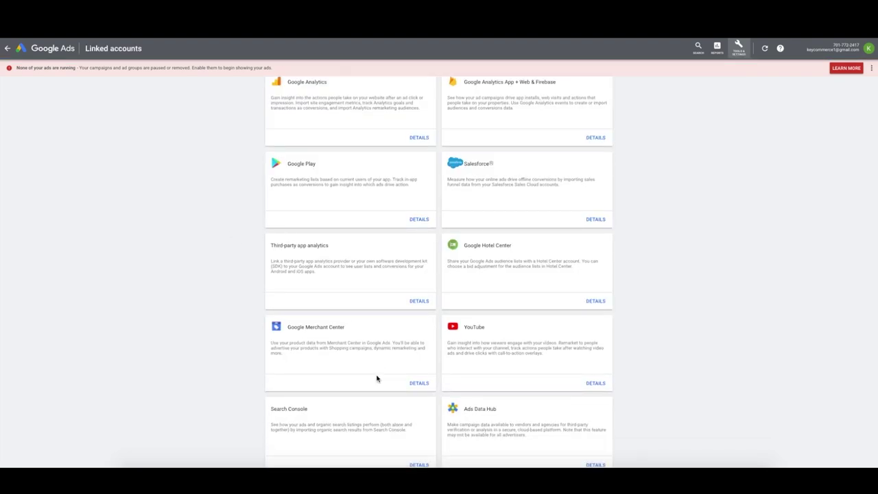
pyautogui.click(415, 383)
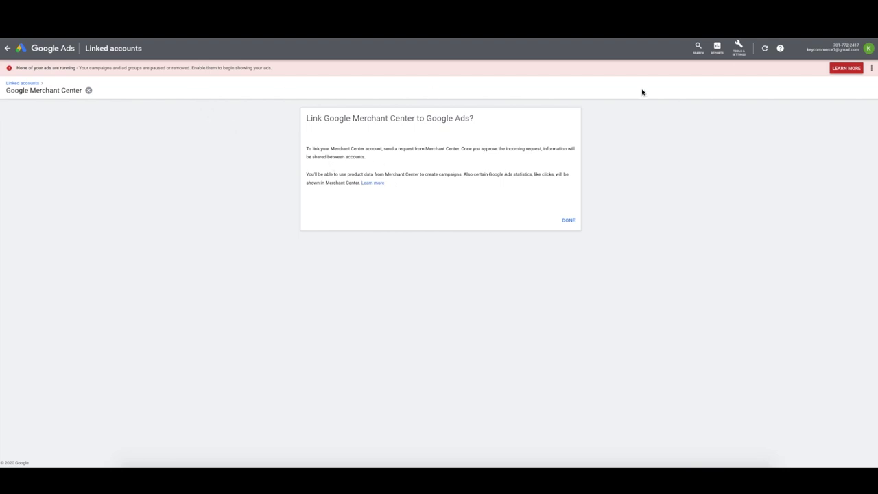
pyautogui.moveTo(834, 44); pyautogui.dragTo(857, 45)
pyautogui.hotkey('ctrl', '+')
pyautogui.hotkey('ctrl', '+')
pyautogui.moveTo(842, 48)
pyautogui.mouseDown()
pyautogui.moveTo(850, 48)
pyautogui.moveTo(819, 48)
pyautogui.moveTo(846, 44)
pyautogui.mouseUp()
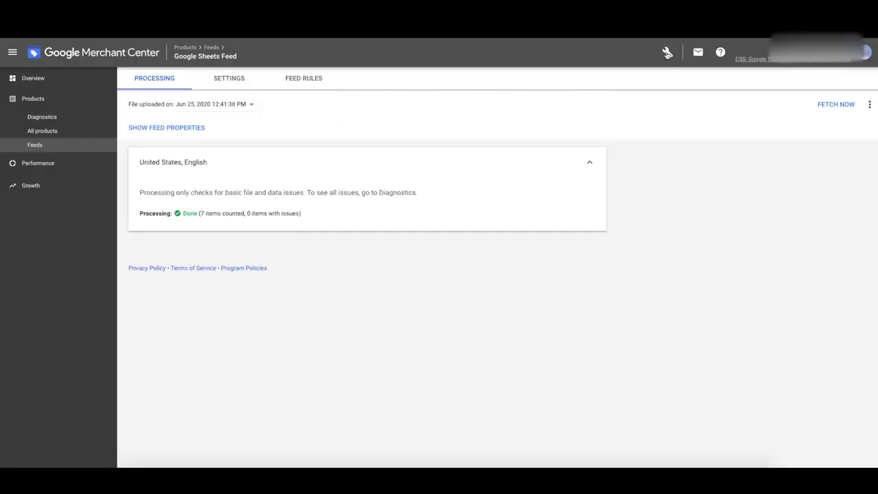
pyautogui.click(666, 53)
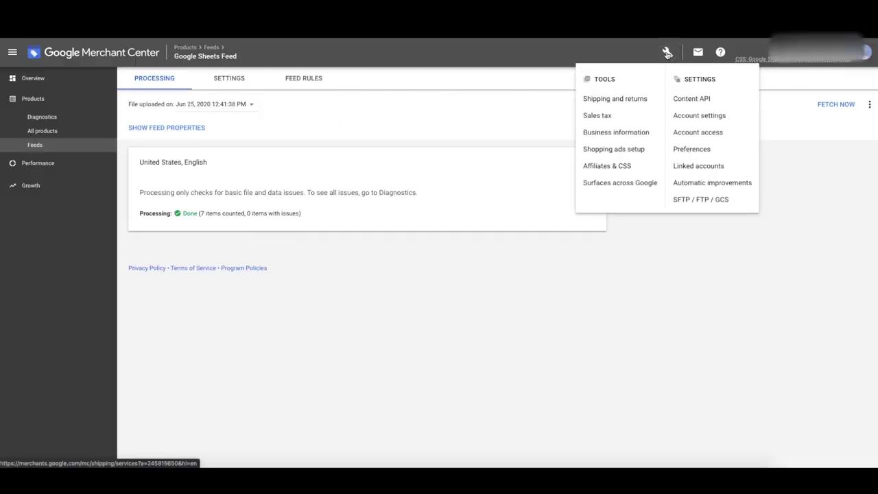
# In Merchant Center's Linked accounts settings, send a link request to the Google Ads customer ID
pyautogui.click(698, 166)
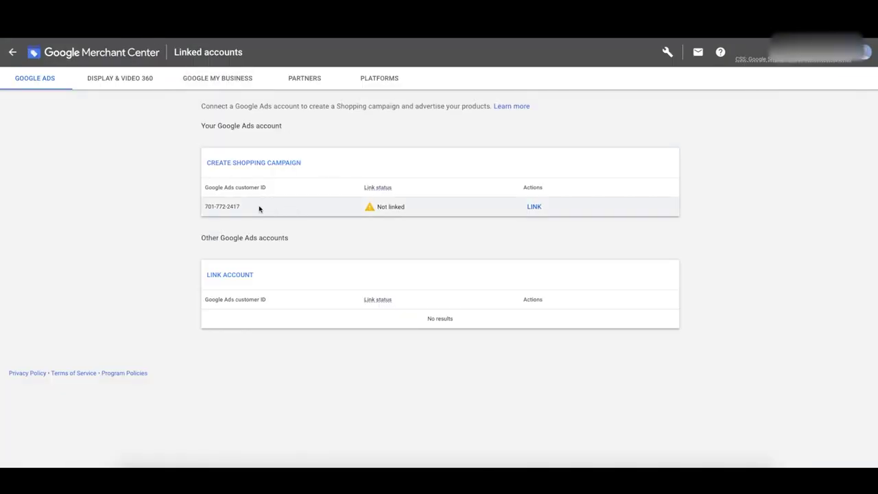
pyautogui.moveTo(258, 208); pyautogui.dragTo(240, 192)
pyautogui.click(534, 206)
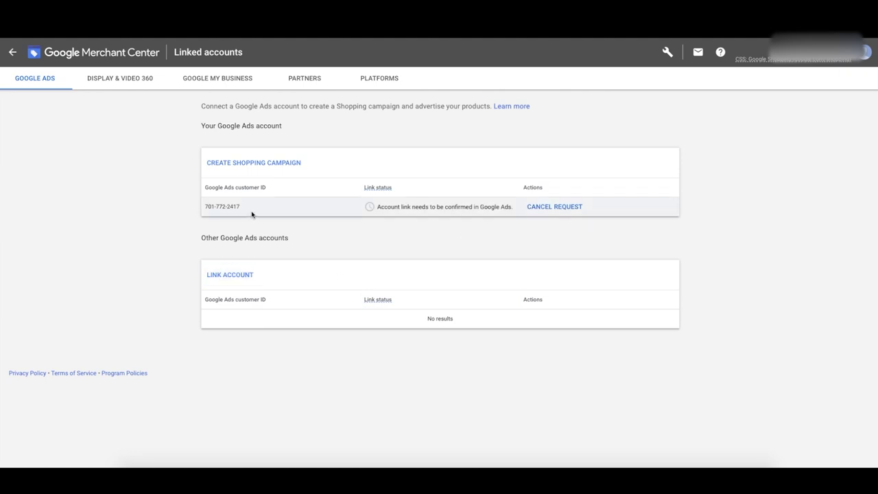
pyautogui.moveTo(376, 206); pyautogui.dragTo(483, 207)
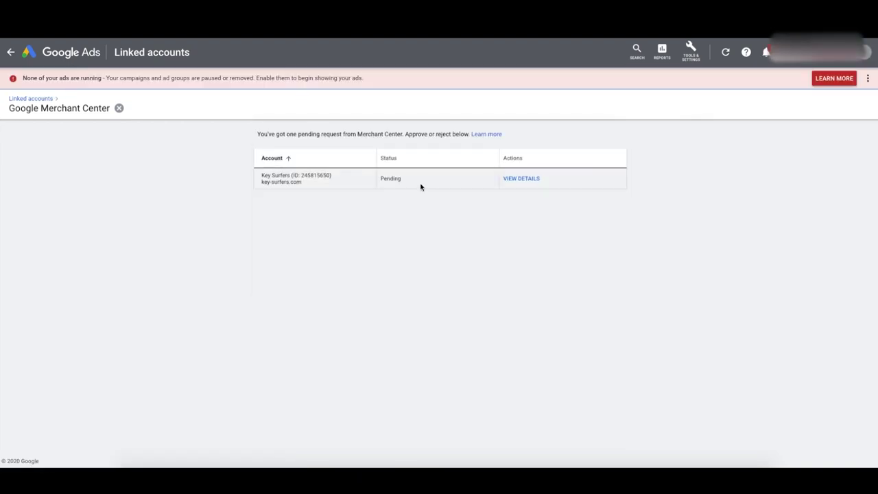
# Open the pending Key Surfers Merchant Center request and approve it
pyautogui.click(521, 179)
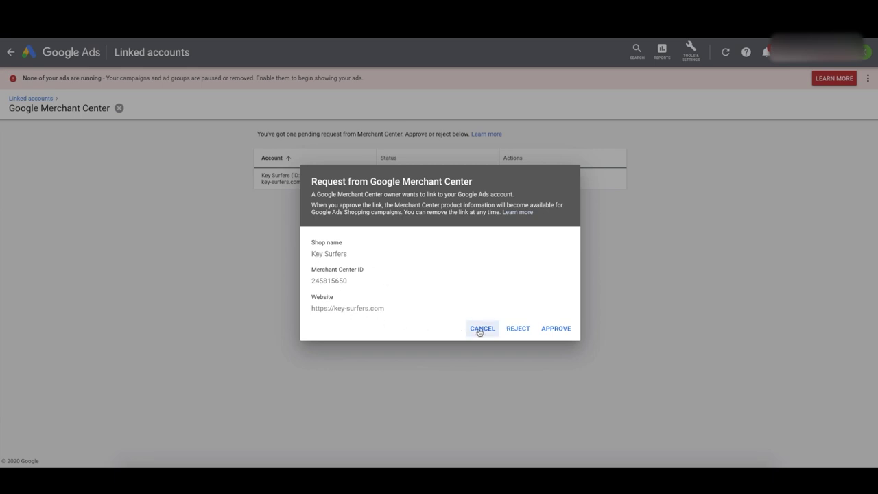
pyautogui.click(555, 329)
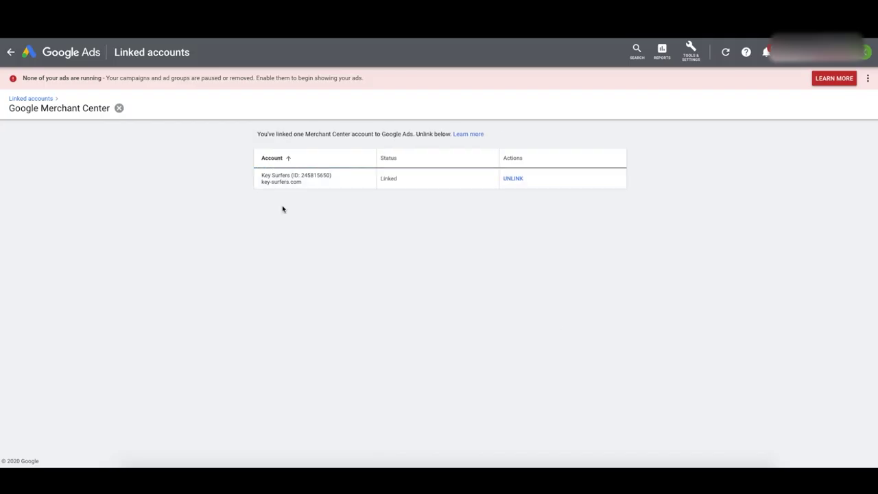
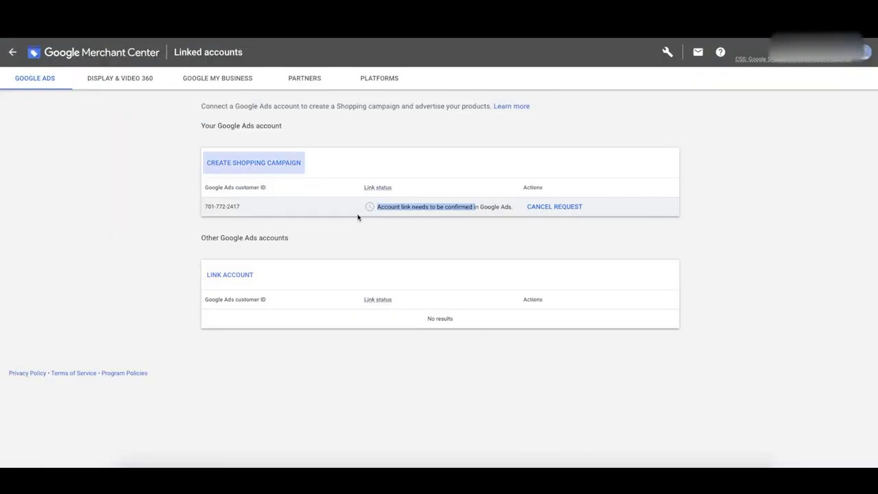
# Leave the linked accounts page once the Merchant Center link request is sent
pyautogui.click(14, 52)
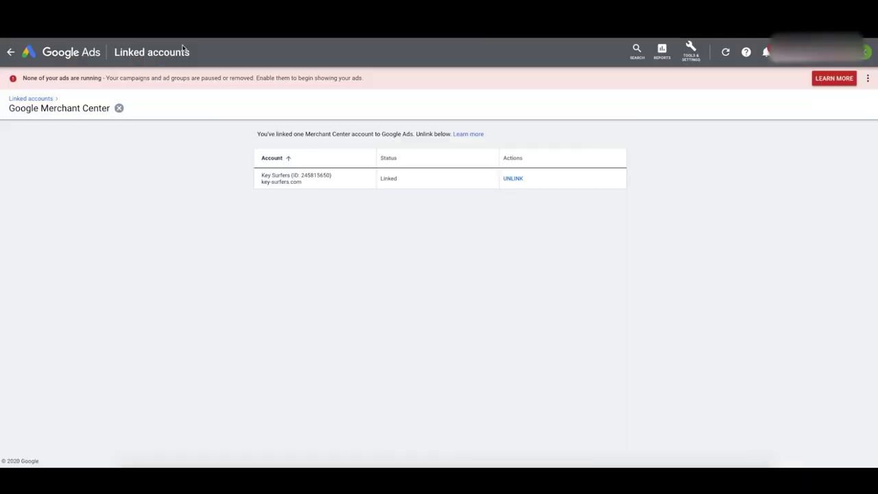
# Return to the empty Google Ads campaign list and open a new incognito window
pyautogui.click(12, 53)
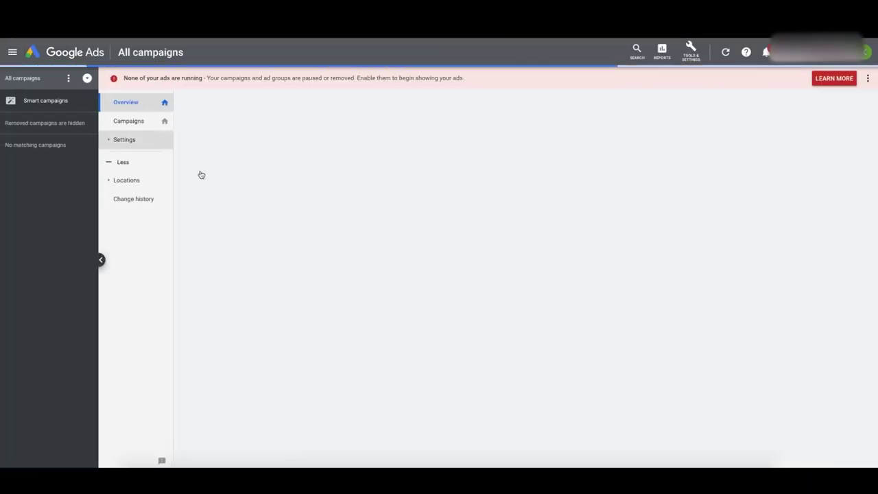
pyautogui.click(123, 123)
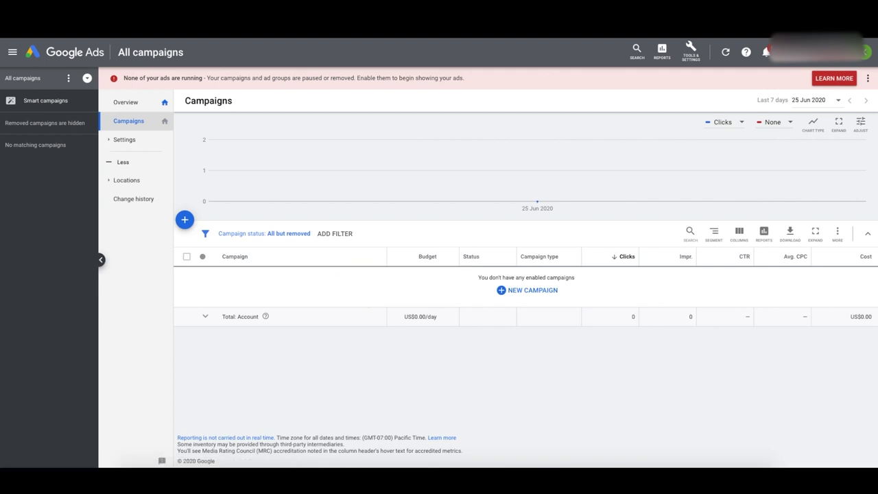
pyautogui.press('super+shift+n')
# Load google.com, search 'google analytics', and open the Google Analytics site
pyautogui.write('google sites')
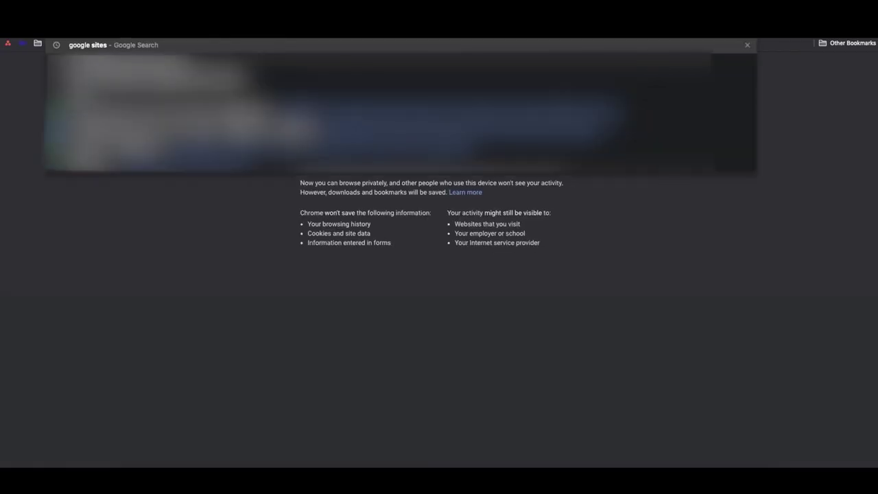
pyautogui.press('BackSpace')
pyautogui.press('BackSpace')
pyautogui.press('BackSpace')
pyautogui.press('BackSpace')
pyautogui.press('BackSpace')
pyautogui.press('BackSpace')
pyautogui.write('.com')
pyautogui.press('Return')
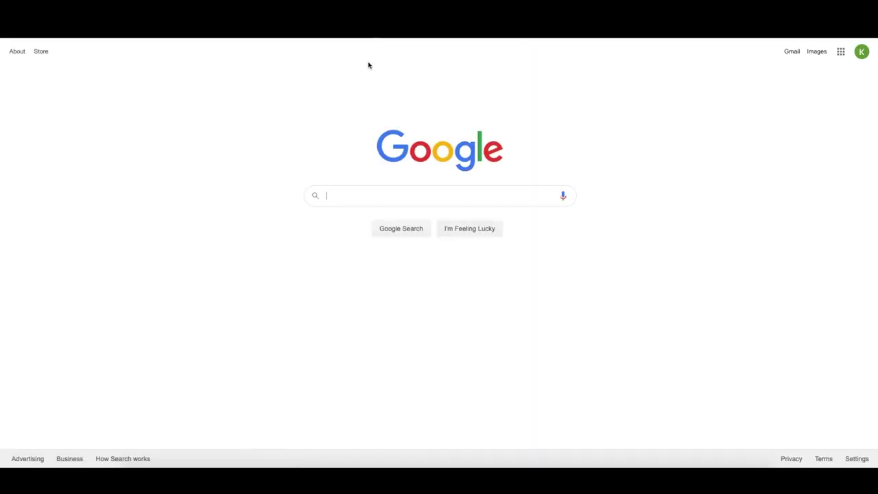
pyautogui.click(338, 194)
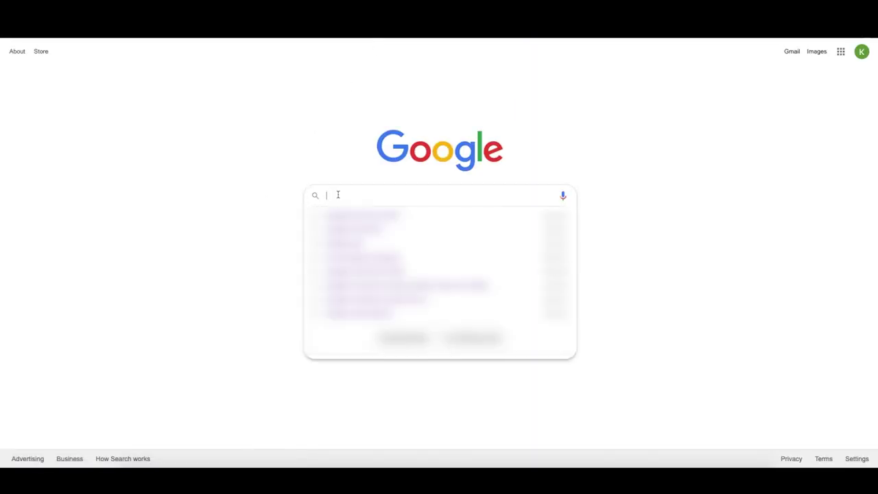
pyautogui.write('google analytics')
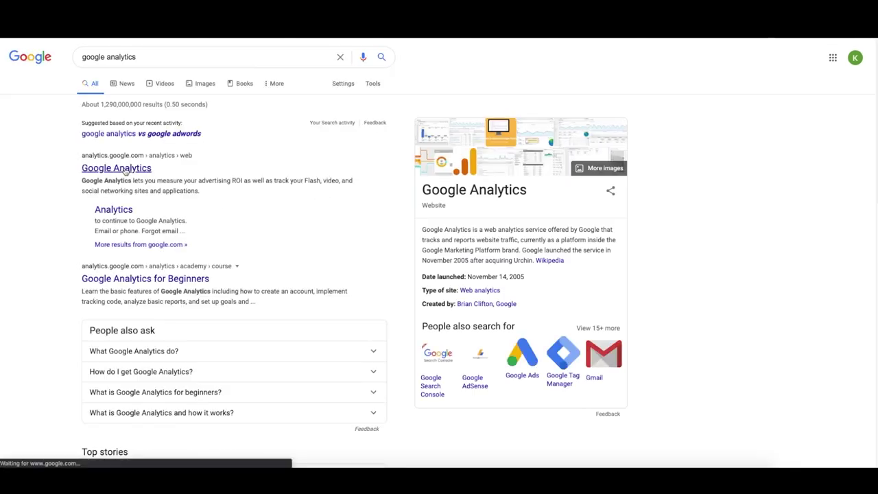
pyautogui.click(127, 170)
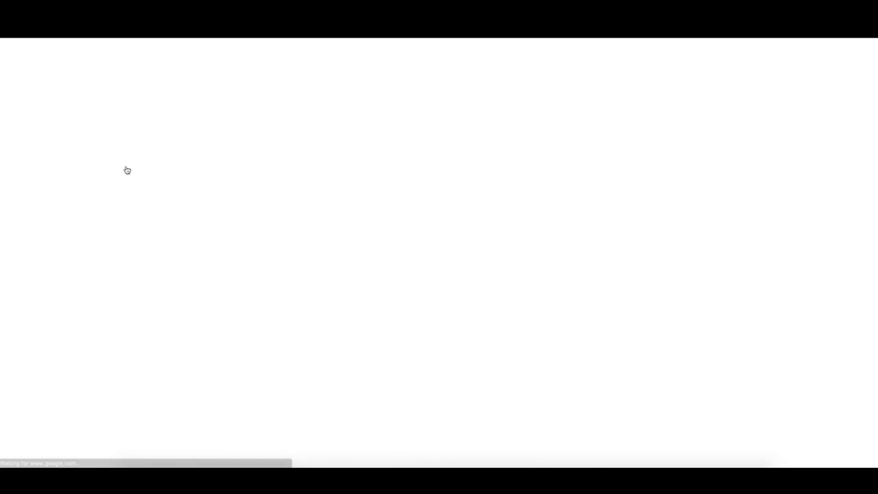
# Start a new Analytics account named 'Key Sur' that measures a website
pyautogui.click(451, 179)
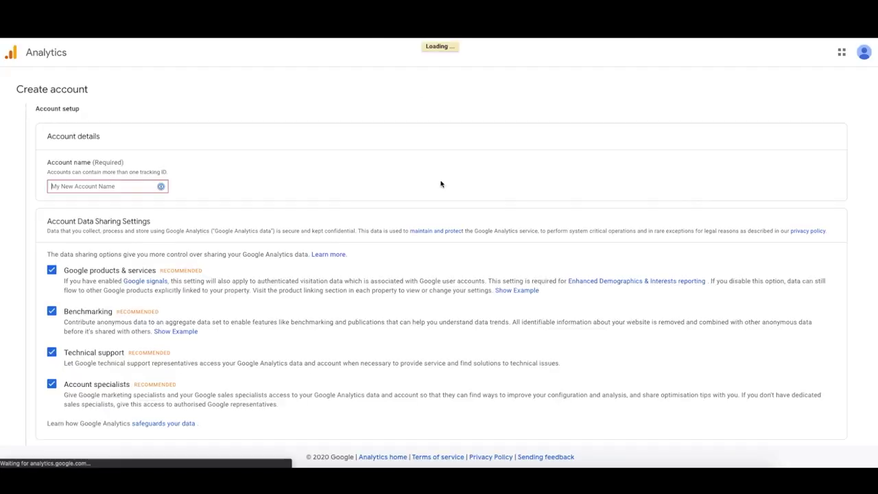
pyautogui.click(91, 187)
pyautogui.write('Key Surfers')
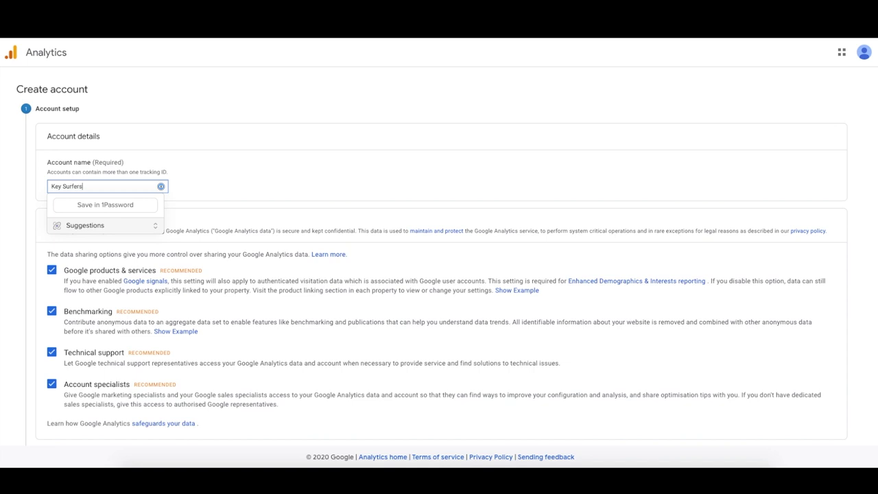
pyautogui.press('Return')
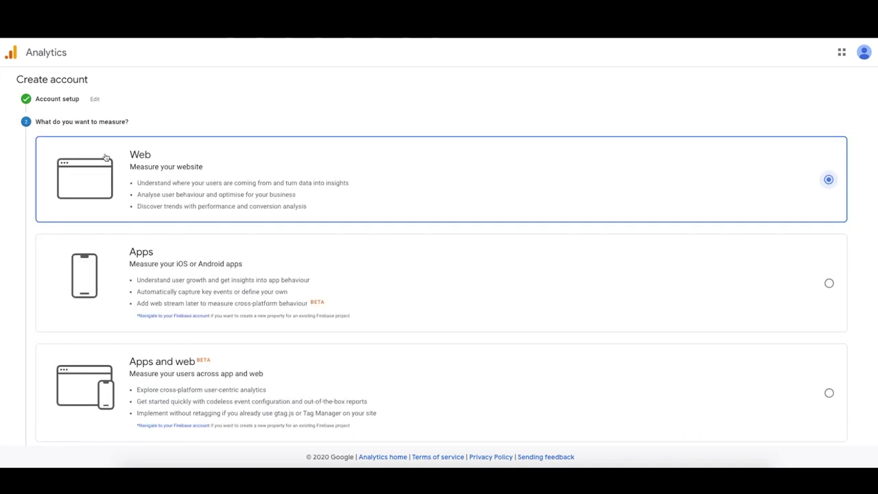
pyautogui.scroll(-1, 137, 261)
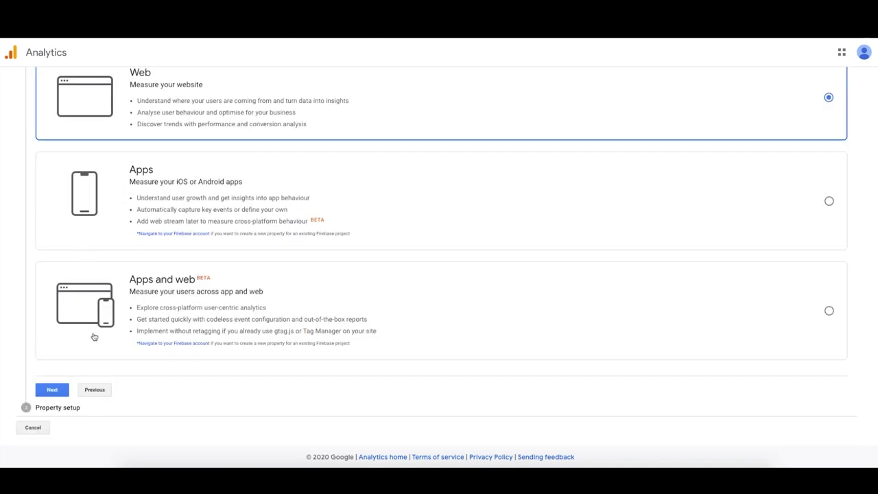
pyautogui.click(52, 389)
pyautogui.click(108, 210)
pyautogui.write('Key Surfers')
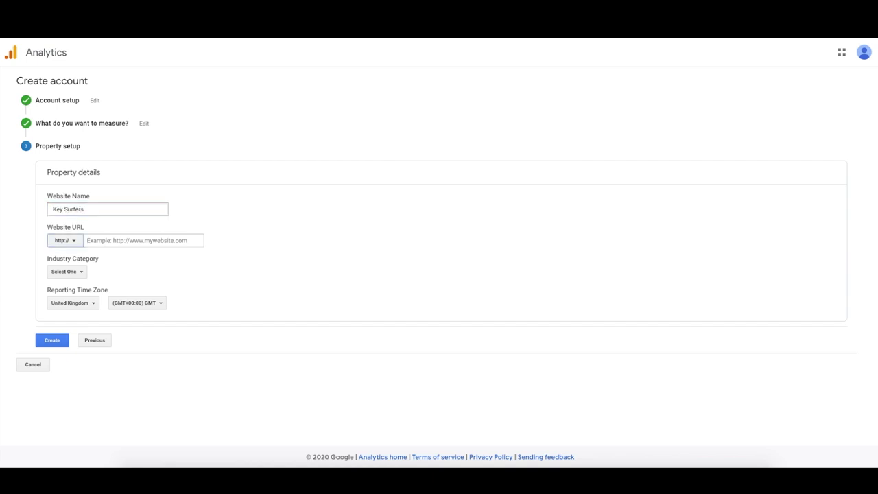
pyautogui.click(67, 241)
pyautogui.click(68, 272)
pyautogui.click(111, 241)
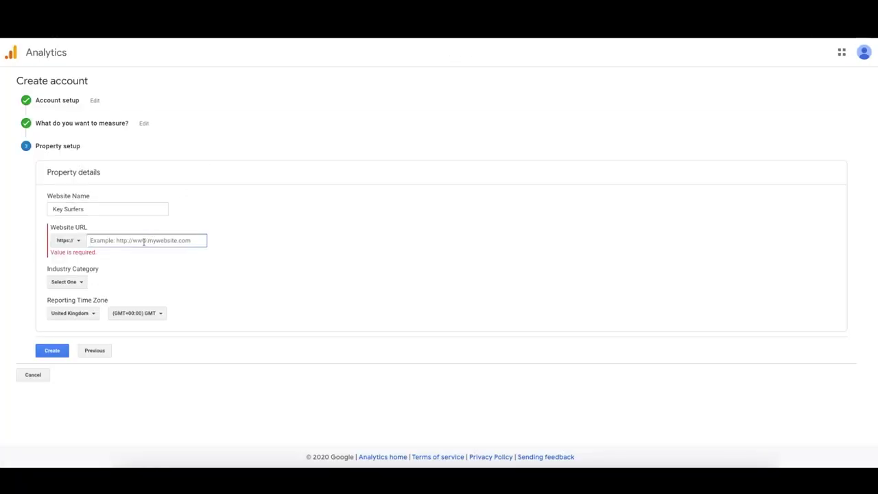
pyautogui.write('https://www.key-surfers.com/')
pyautogui.moveTo(110, 240); pyautogui.dragTo(89, 240)
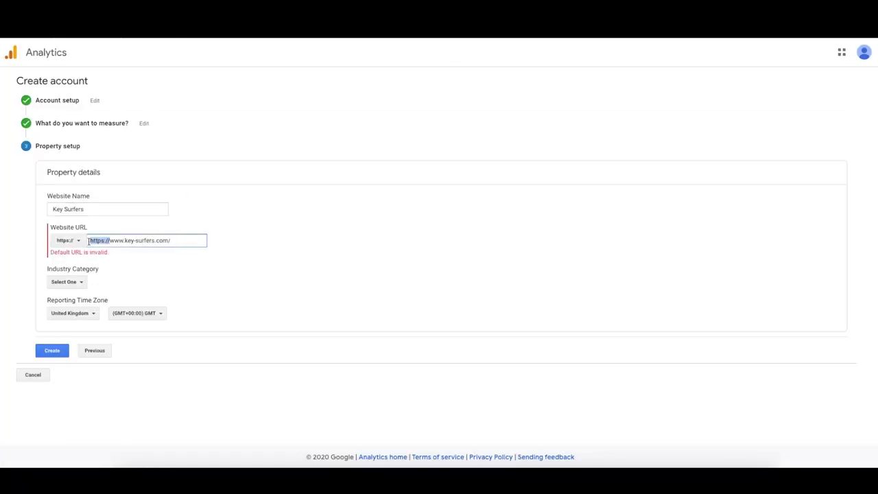
pyautogui.press('BackSpace')
pyautogui.click(148, 240)
pyautogui.press('BackSpace')
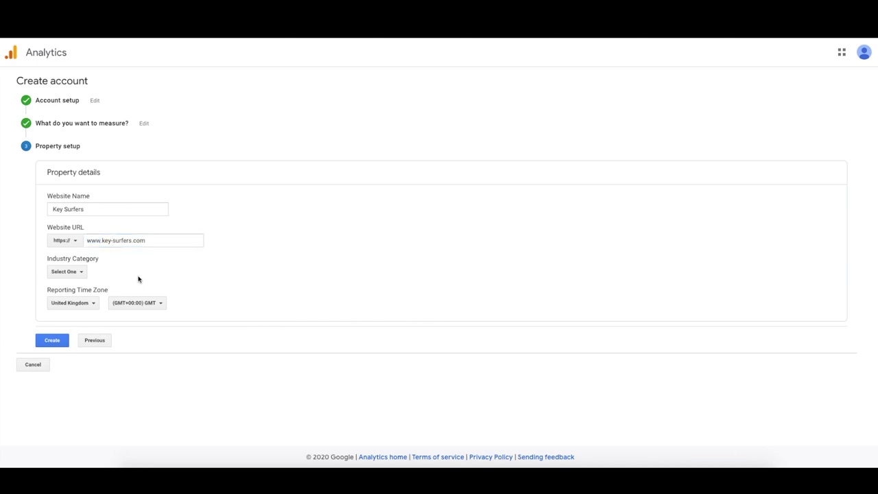
# Set industry category Sports and reporting country United States, then create the property
pyautogui.click(80, 275)
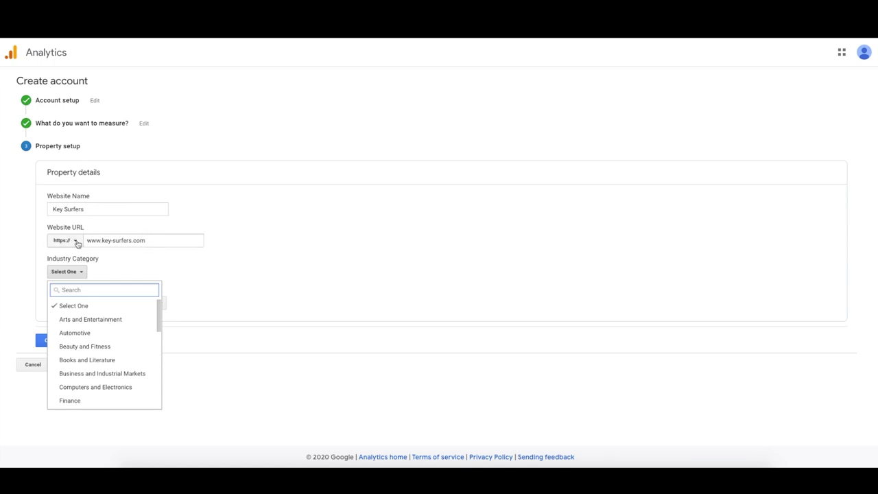
pyautogui.scroll(-1, 130, 337)
pyautogui.scroll(-2, 103, 349)
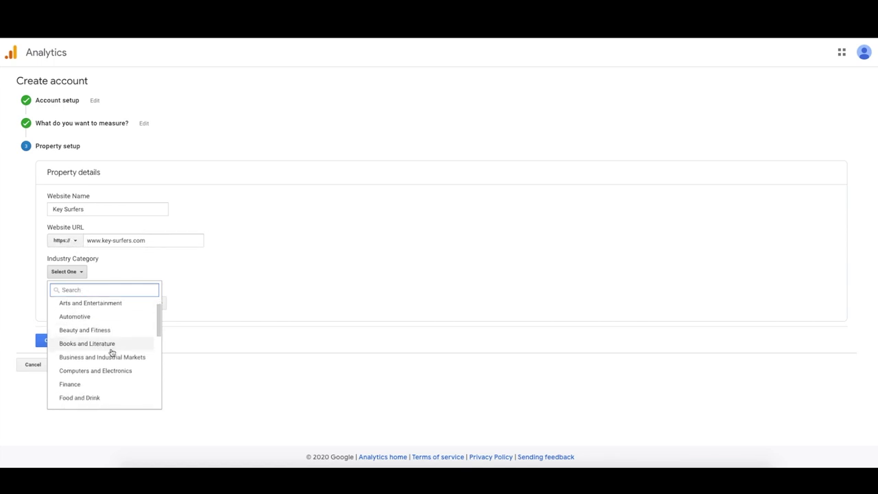
pyautogui.scroll(-3, 120, 359)
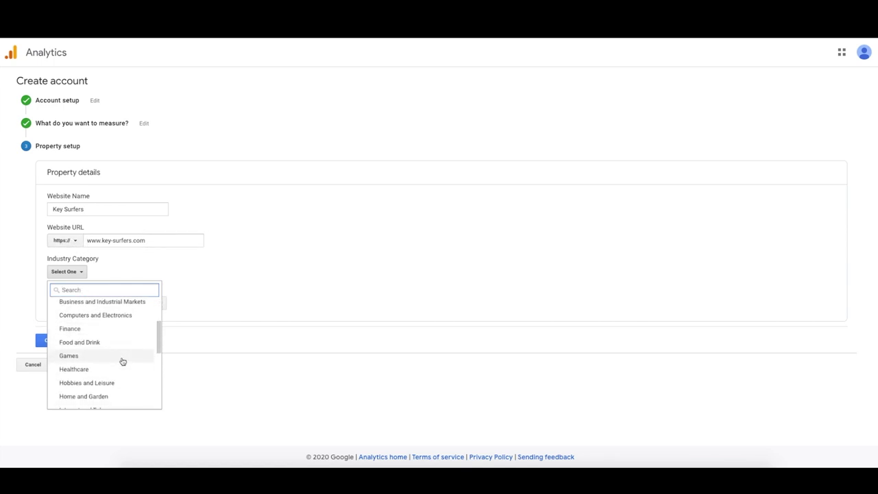
pyautogui.scroll(-5, 117, 357)
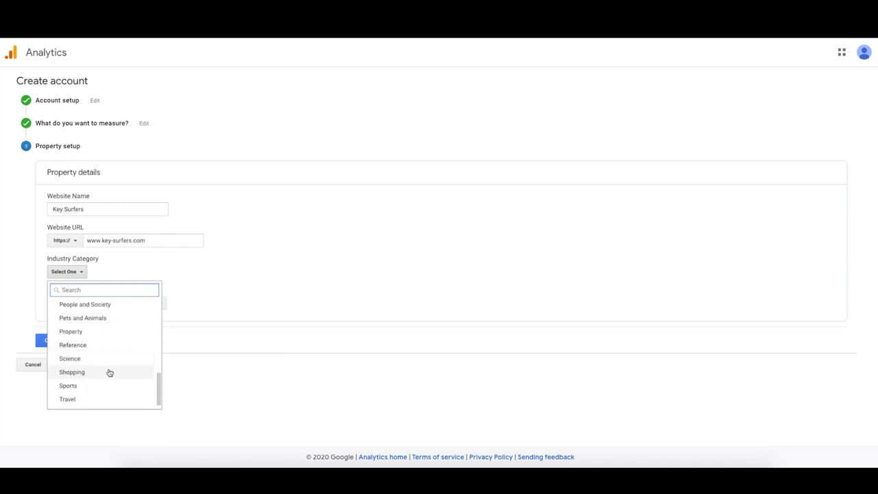
pyautogui.click(97, 384)
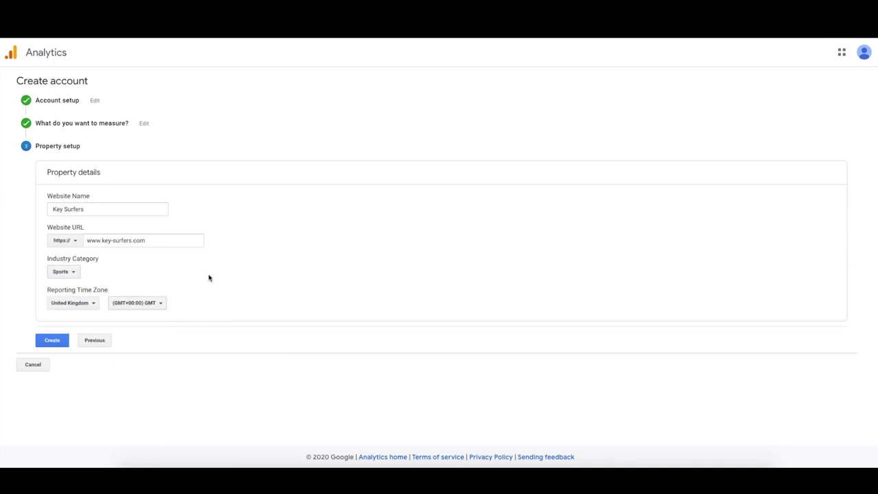
pyautogui.click(90, 307)
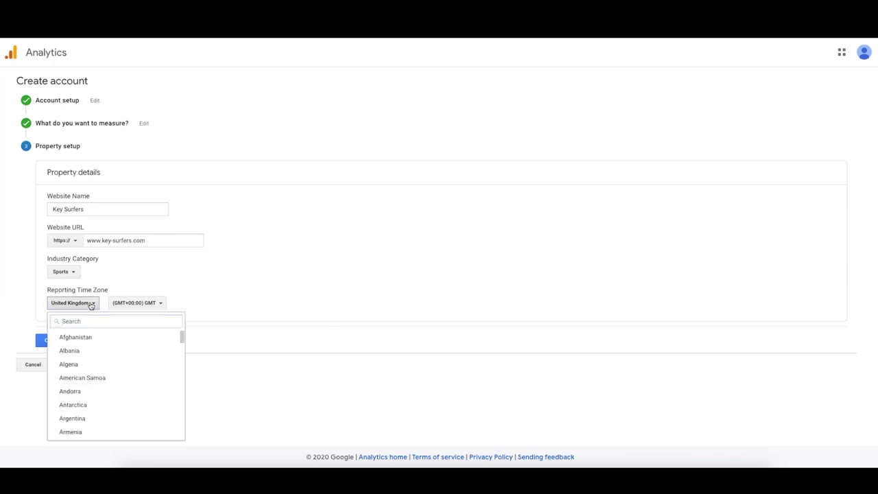
pyautogui.scroll(-3, 110, 370)
pyautogui.scroll(-20, 109, 370)
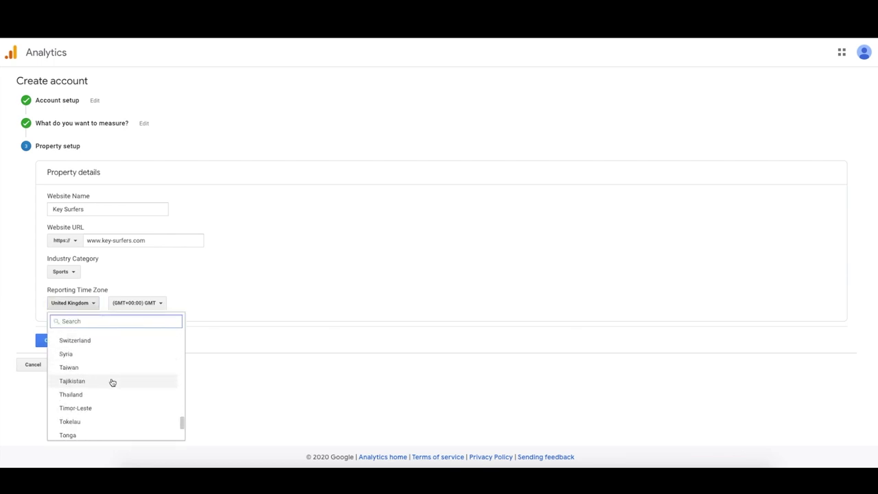
pyautogui.click(111, 381)
pyautogui.click(54, 341)
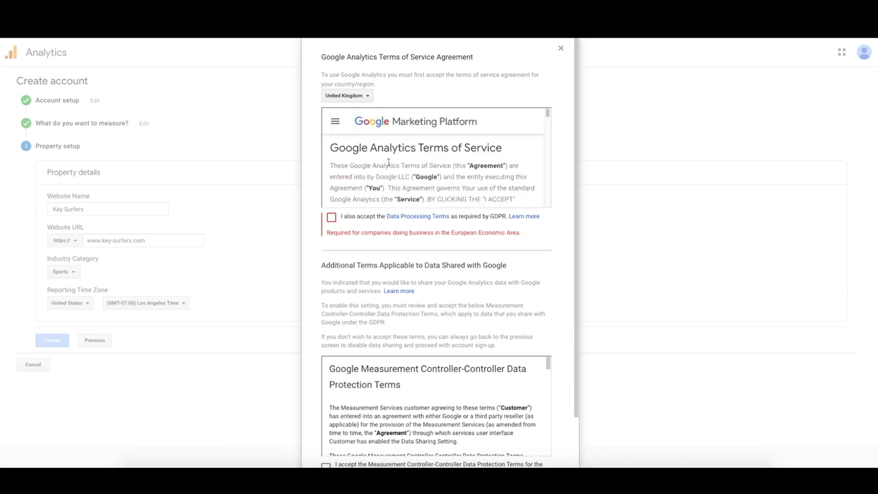
# Accept the terms for United States, including Data Processing and Data Protection Terms
pyautogui.click(366, 96)
pyautogui.scroll(-3, 372, 165)
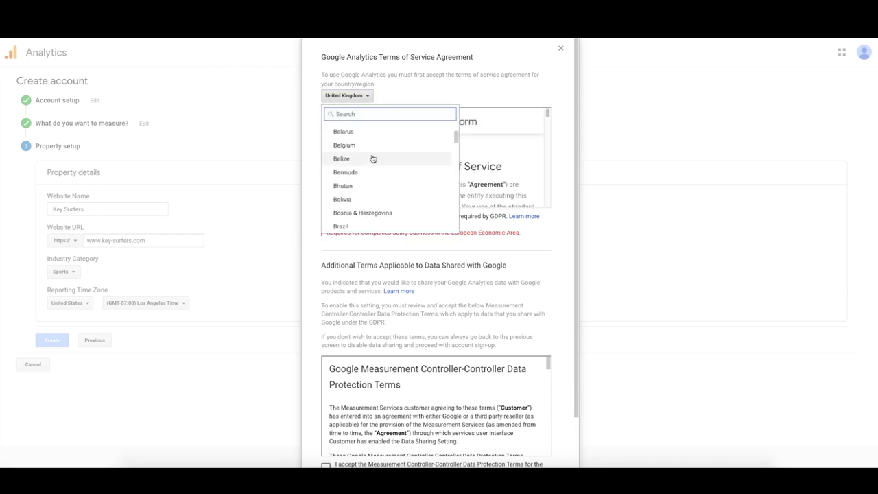
pyautogui.write('united')
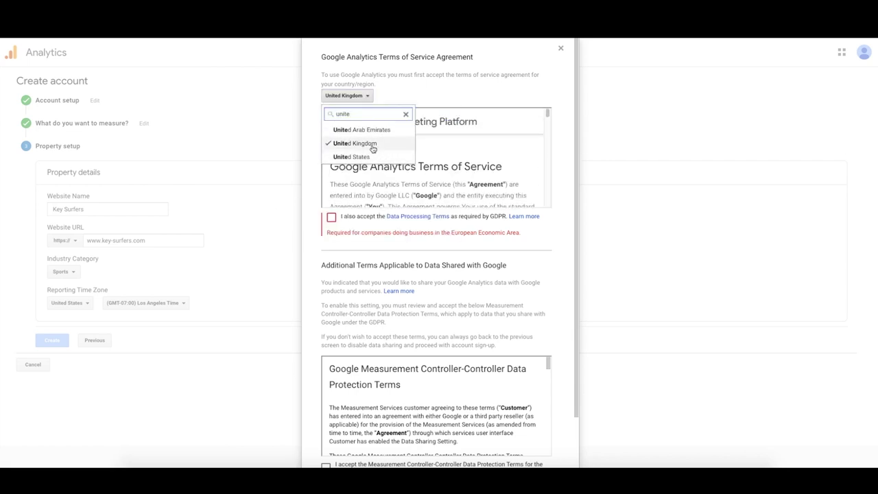
pyautogui.click(374, 156)
pyautogui.click(326, 216)
pyautogui.scroll(-1, 329, 240)
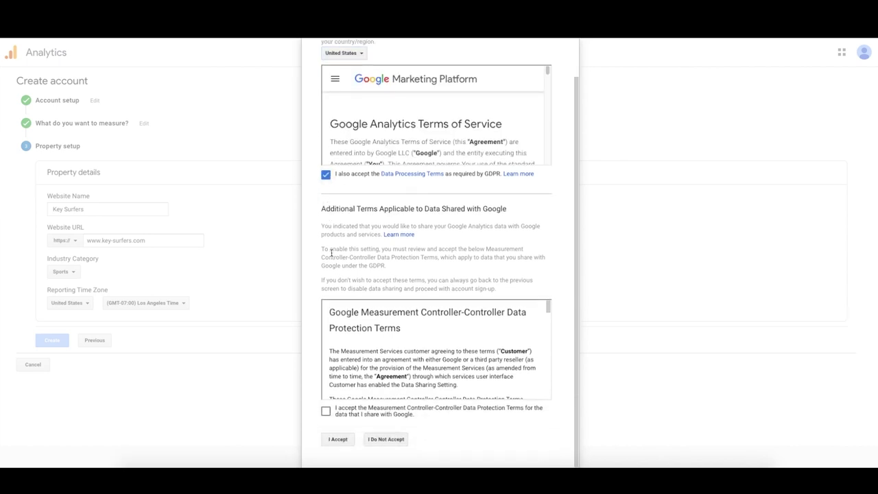
pyautogui.click(326, 410)
pyautogui.click(338, 439)
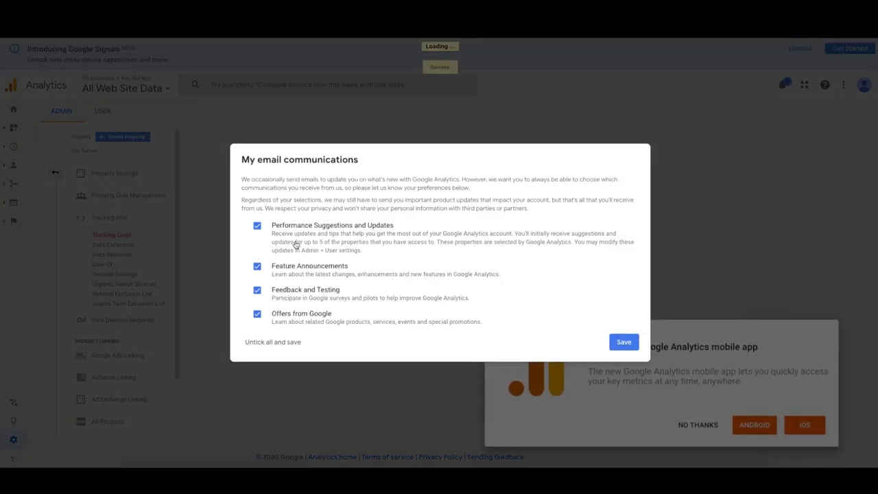
# Opt out of Feedback, Offers and Feature Announcements emails and save preferences
pyautogui.click(256, 291)
pyautogui.click(257, 313)
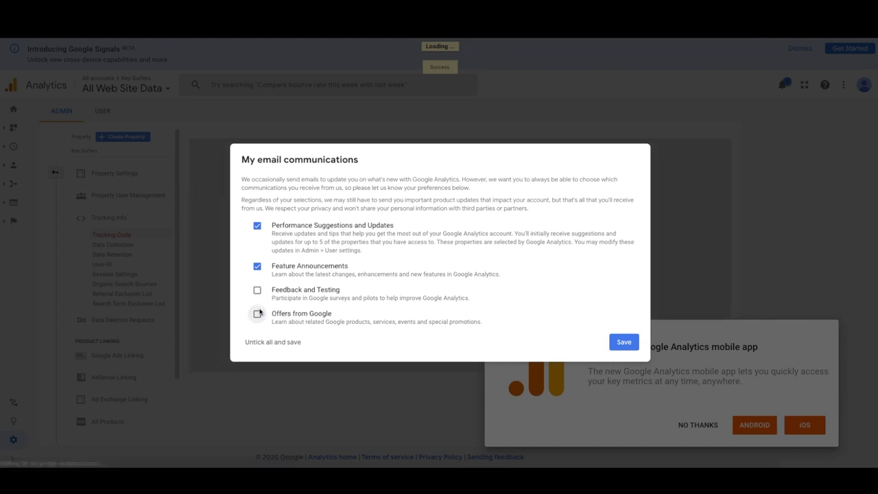
pyautogui.click(257, 268)
pyautogui.click(624, 342)
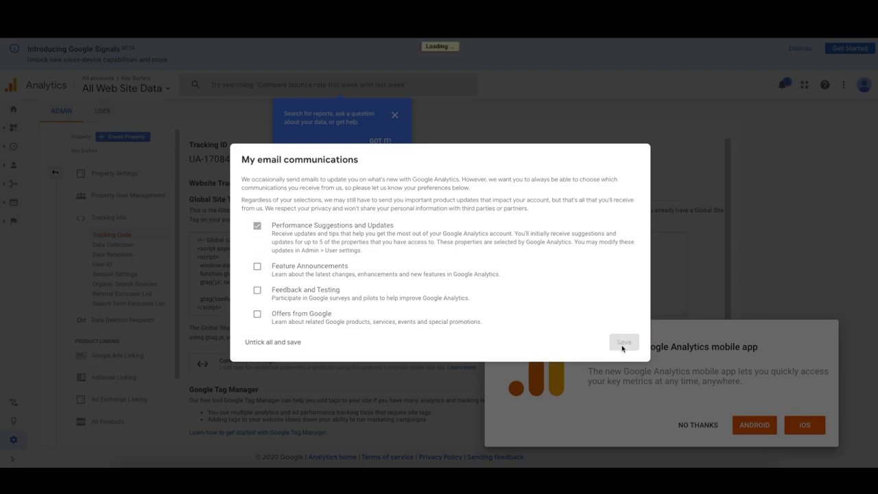
# Dismiss the mobile app offer and search tip, and select the property's tracking ID
pyautogui.click(697, 424)
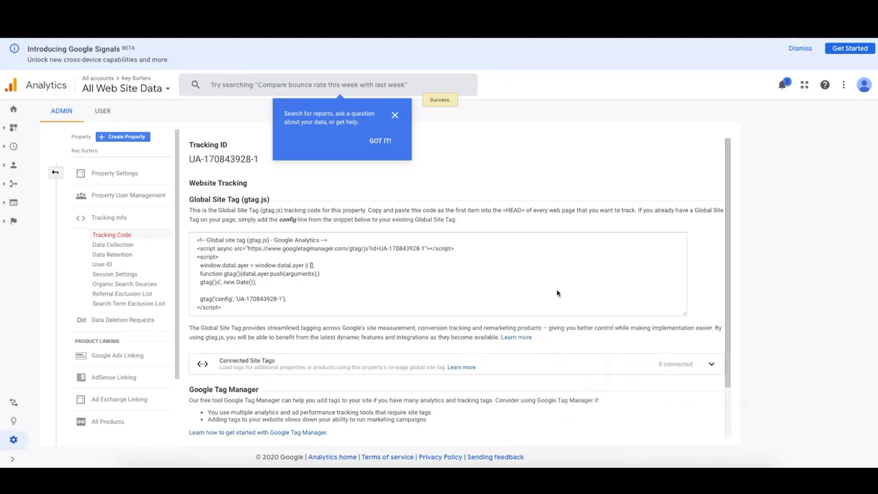
pyautogui.click(380, 141)
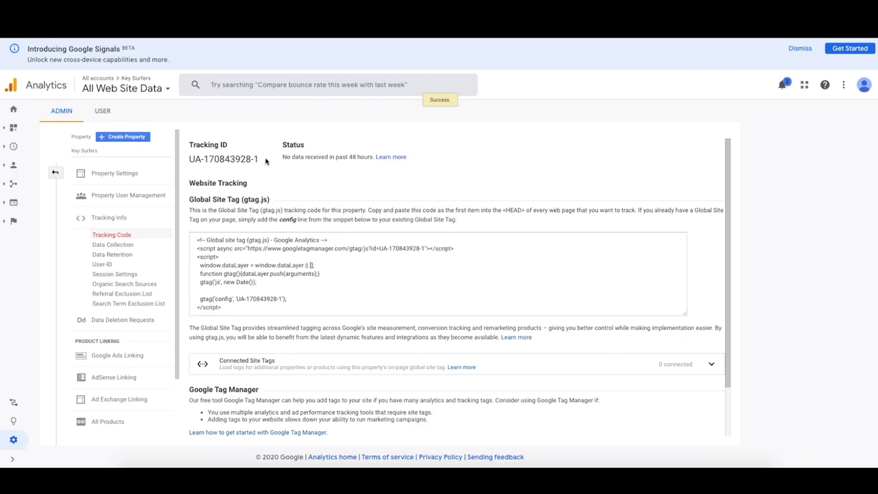
pyautogui.moveTo(266, 159); pyautogui.dragTo(214, 159)
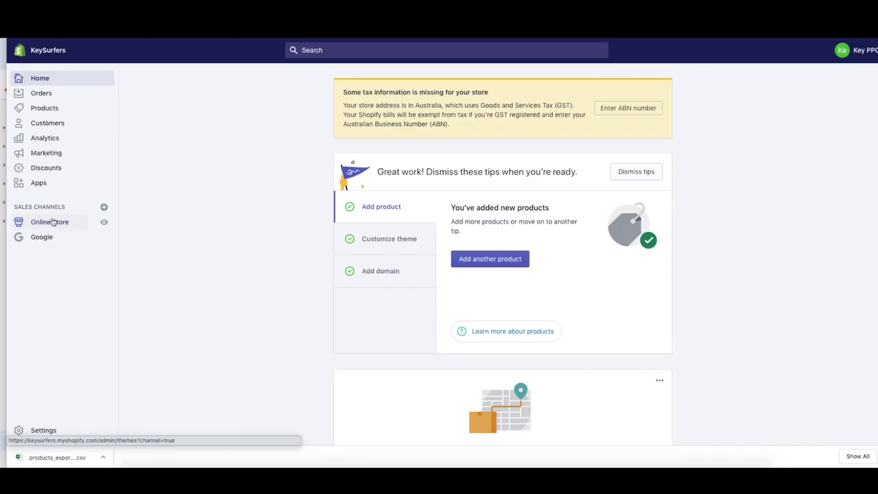
pyautogui.click(53, 222)
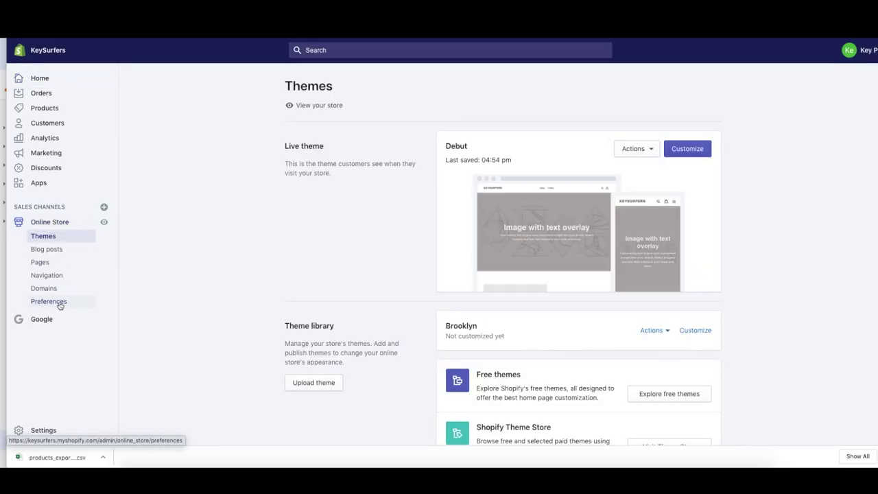
# Open Shopify's online store preferences and copy the gtag snippet from Analytics
pyautogui.click(59, 303)
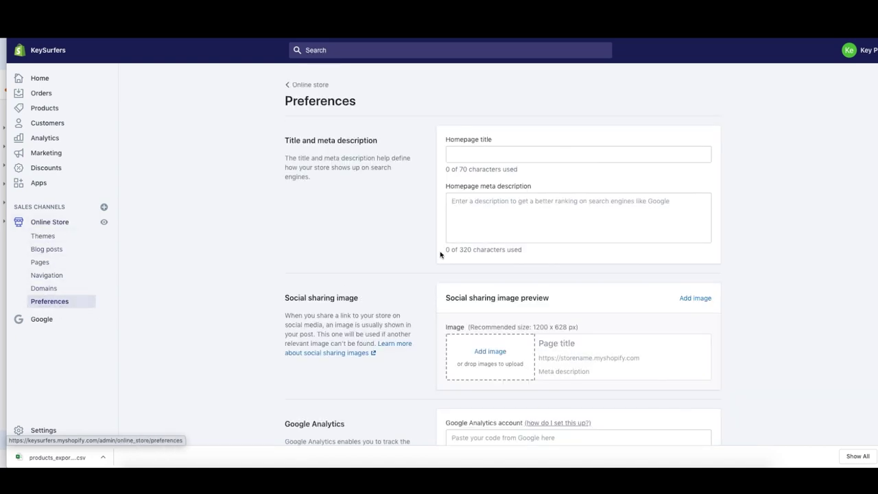
pyautogui.scroll(-6, 440, 254)
pyautogui.scroll(3, 446, 201)
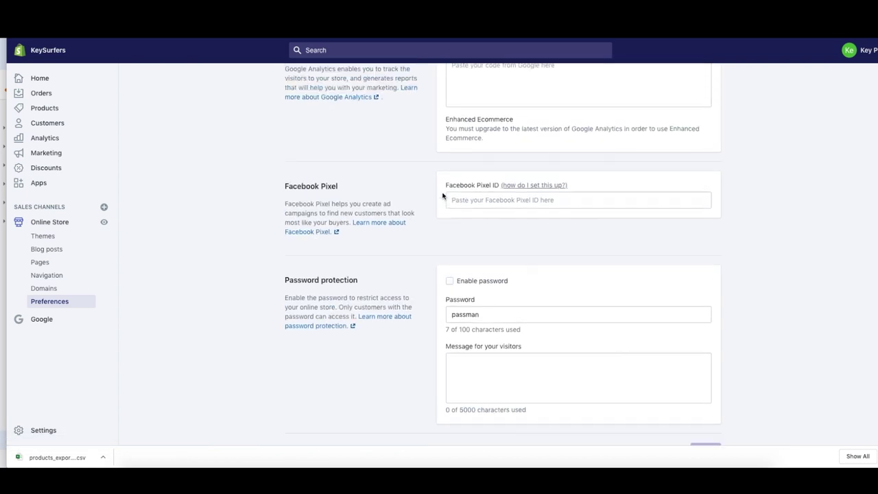
pyautogui.click(506, 212)
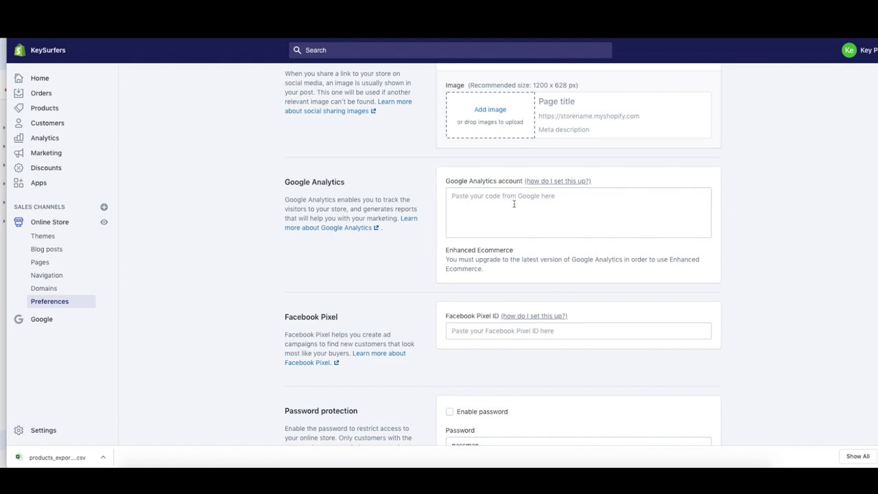
pyautogui.press('super+Tab')
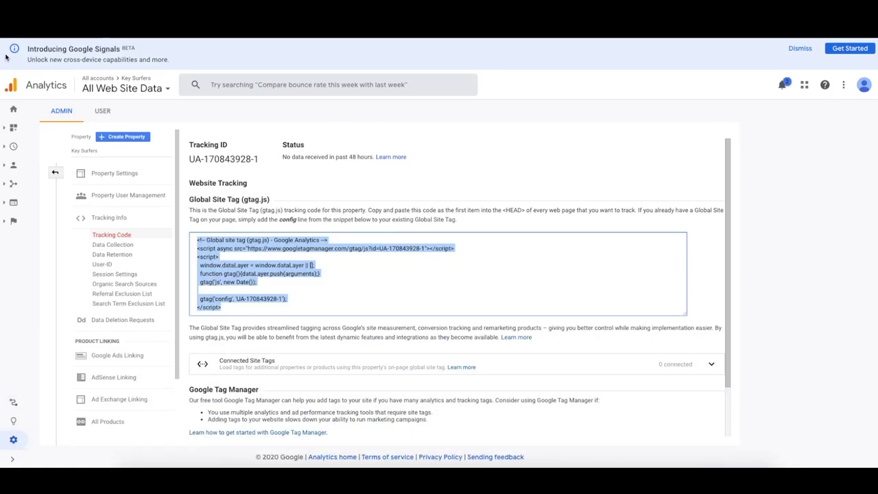
pyautogui.moveTo(240, 306); pyautogui.dragTo(192, 238)
pyautogui.press('super+c')
pyautogui.scroll(-2, 118, 341)
pyautogui.press('super+Tab')
# Paste the snippet into the Google Analytics account field, save, then enable Enhanced Ecommerce and save
pyautogui.click(499, 213)
pyautogui.press('super+v')
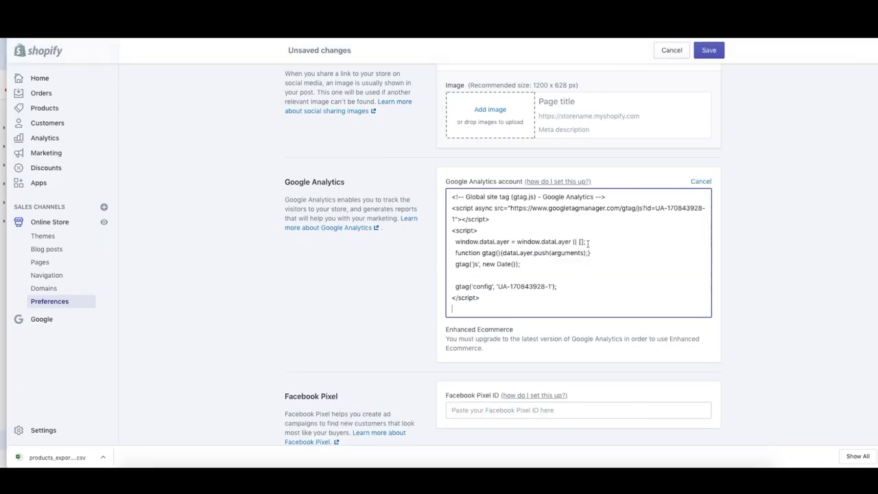
pyautogui.click(709, 53)
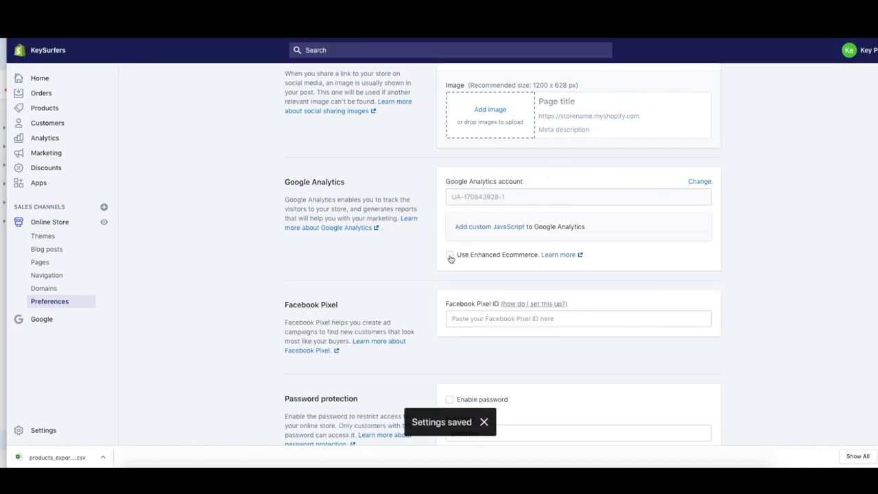
pyautogui.click(450, 256)
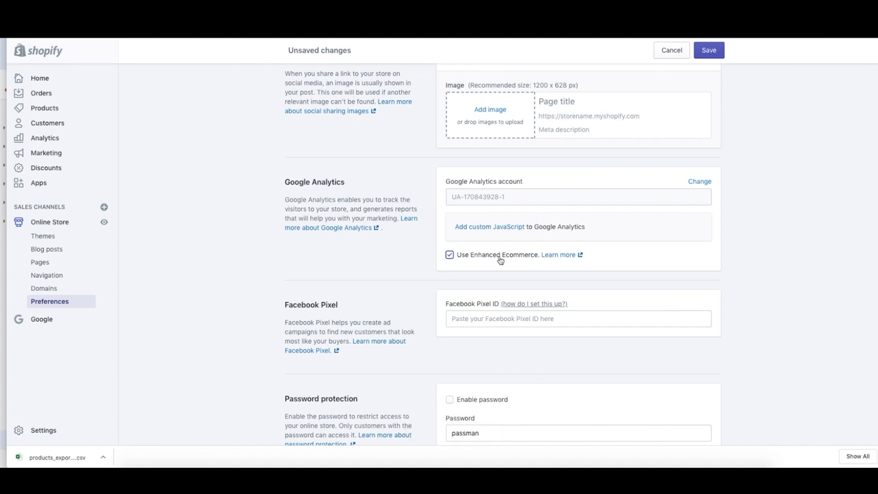
pyautogui.click(710, 52)
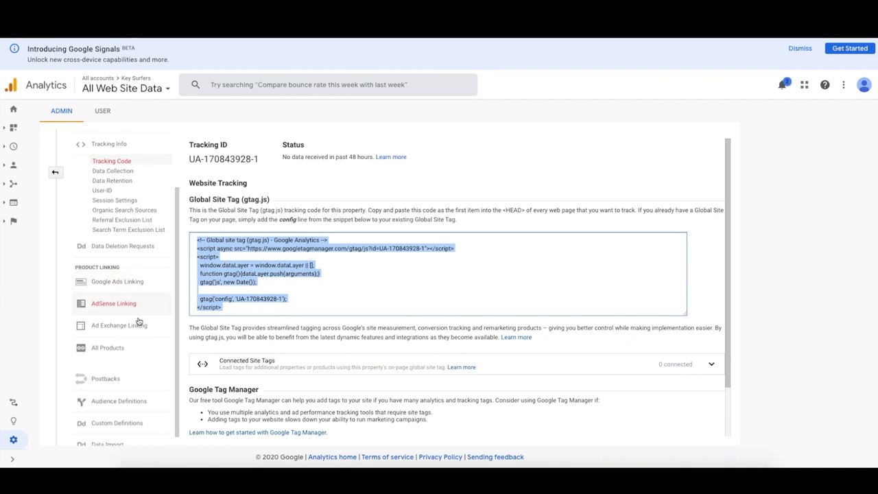
# Turn on E-commerce and Enhanced E-commerce Reporting in the view's E-commerce Settings and save
pyautogui.scroll(-1, 137, 316)
pyautogui.click(55, 172)
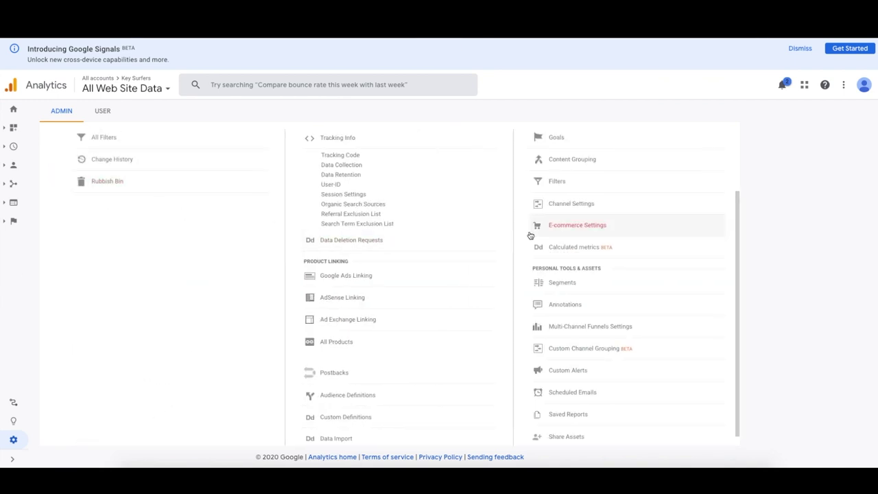
pyautogui.click(590, 226)
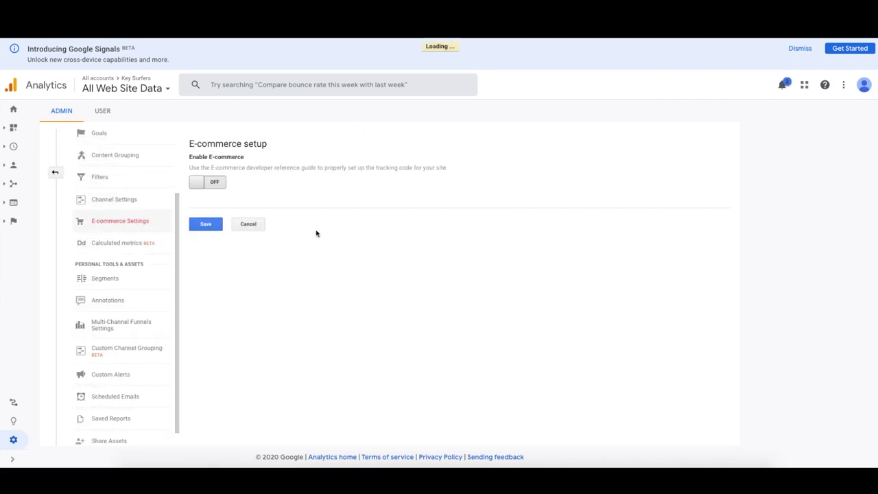
pyautogui.click(218, 183)
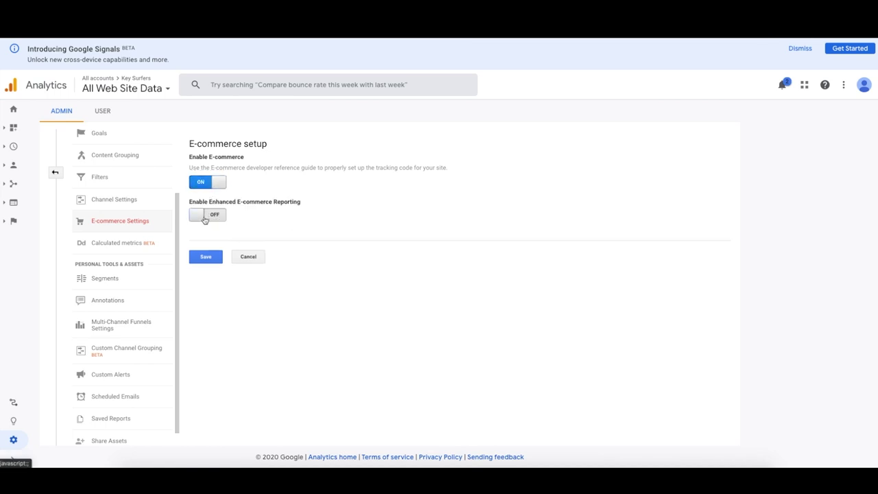
pyautogui.click(207, 214)
pyautogui.click(194, 332)
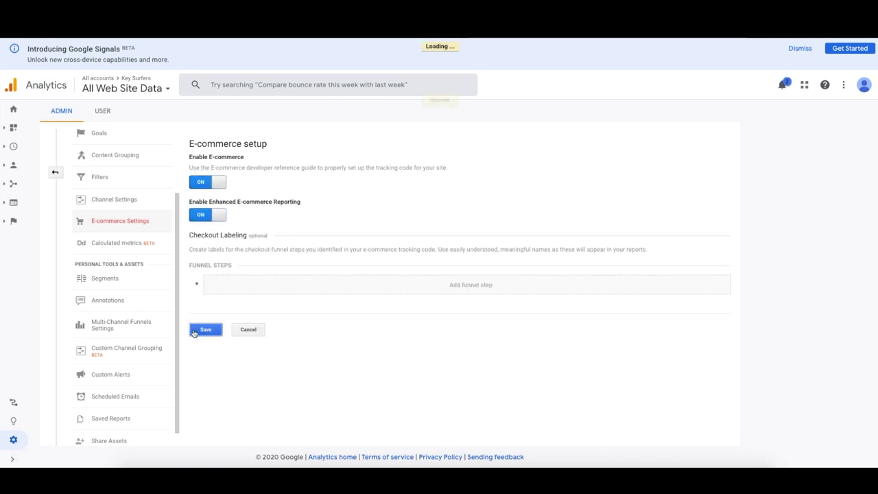
pyautogui.click(56, 173)
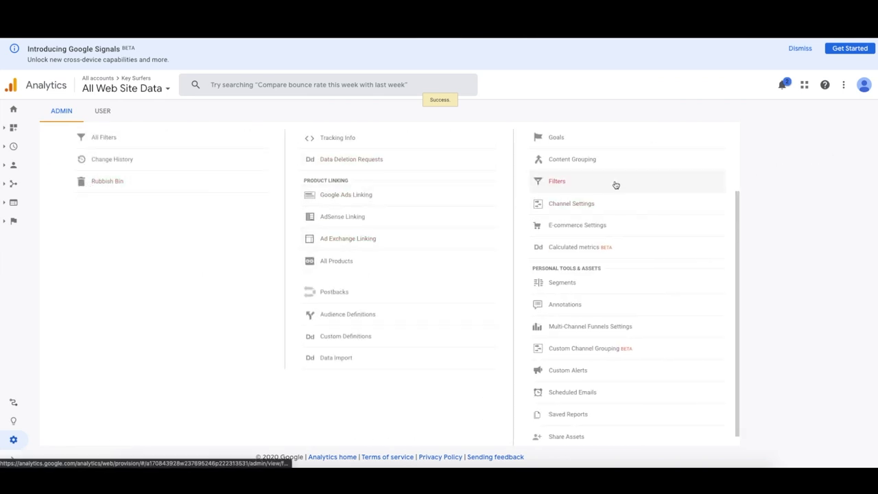
# Open the property's tracking code page and visit the live storefront to generate traffic
pyautogui.scroll(2, 523, 194)
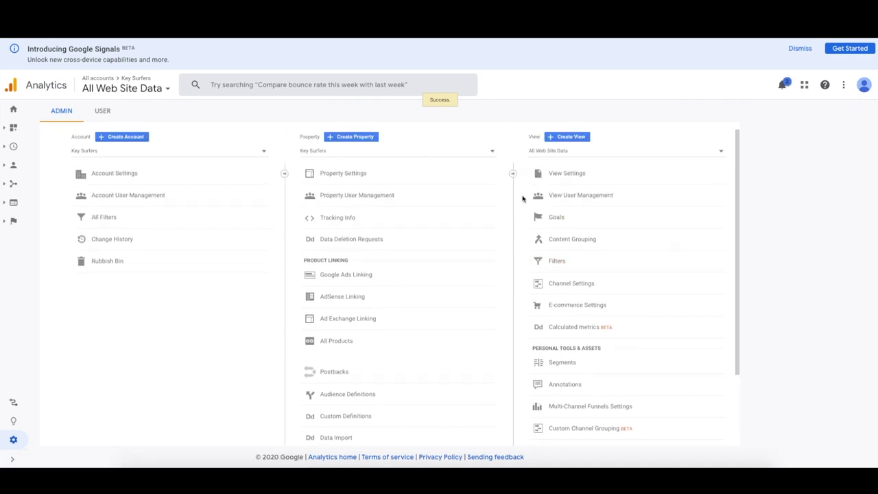
pyautogui.click(354, 219)
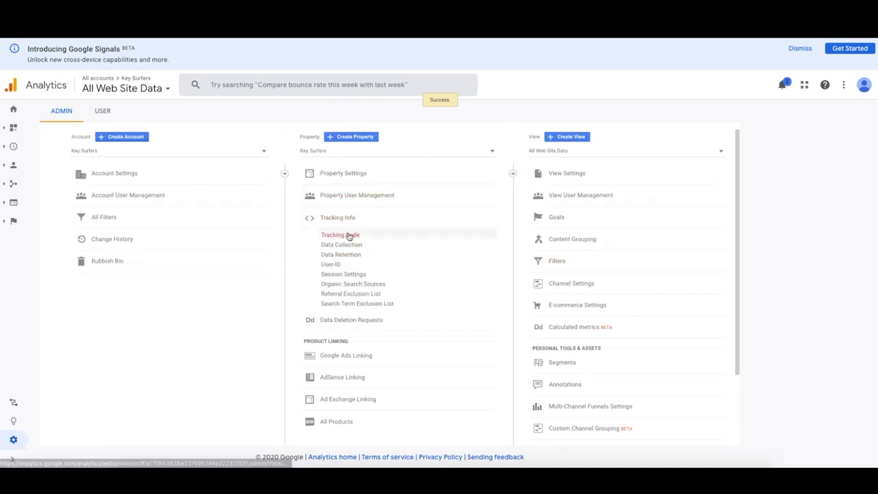
pyautogui.click(350, 235)
pyautogui.moveTo(282, 154); pyautogui.dragTo(356, 157)
pyautogui.click(356, 157)
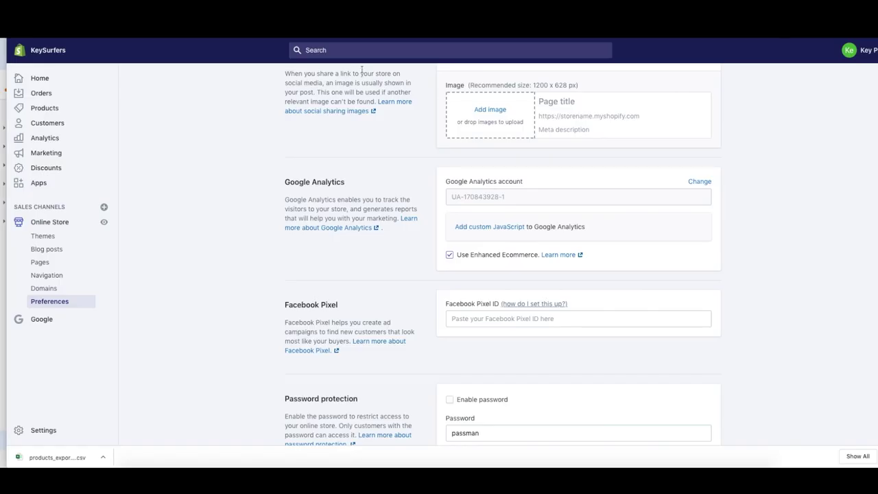
pyautogui.click(104, 221)
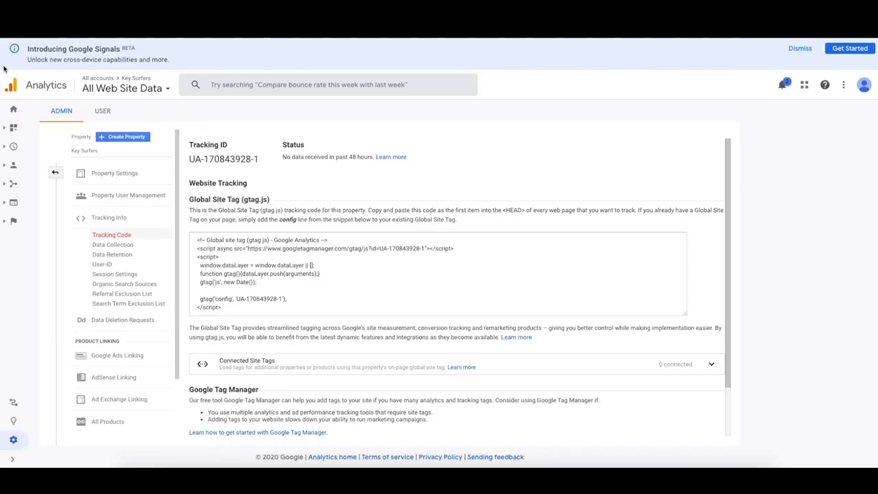
pyautogui.moveTo(282, 155); pyautogui.dragTo(370, 158)
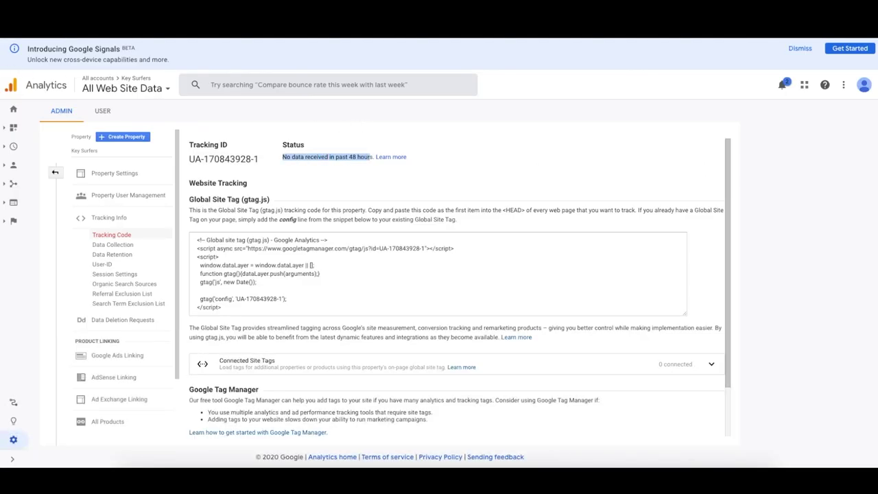
pyautogui.click(240, 260)
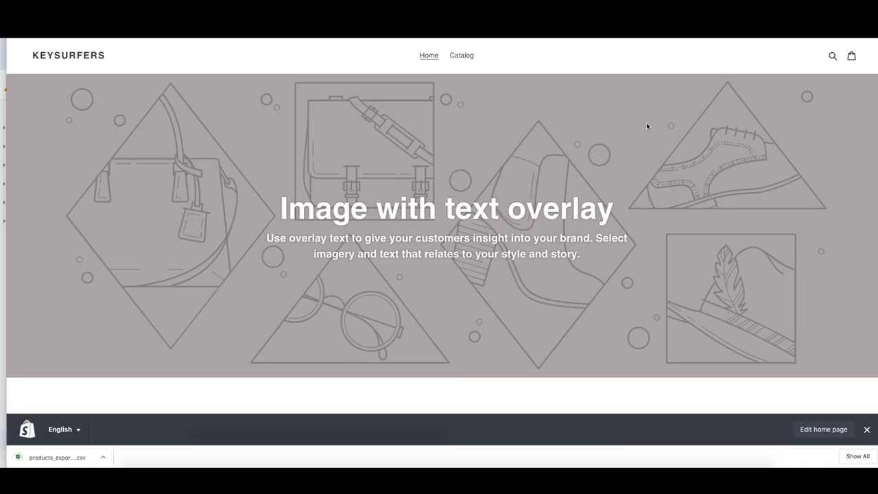
# Confirm the status now shows traffic being received, then return to the Admin overview
pyautogui.scroll(-10, 647, 127)
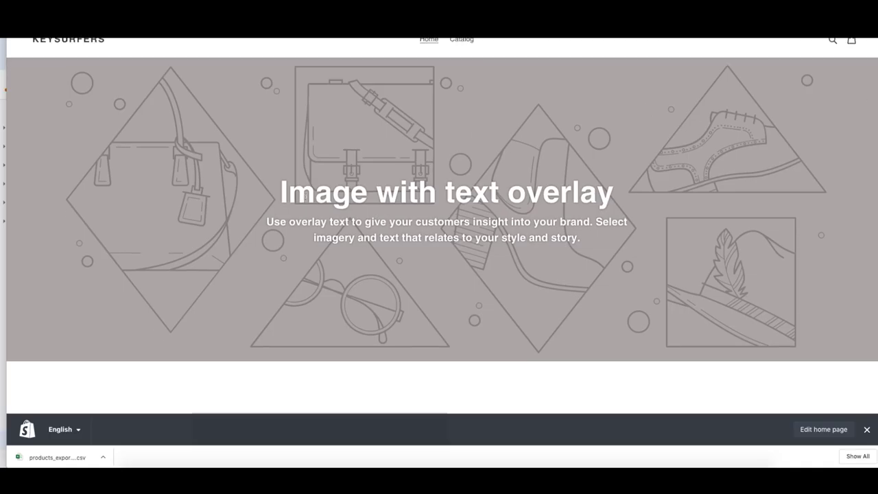
pyautogui.scroll(10, 298, 198)
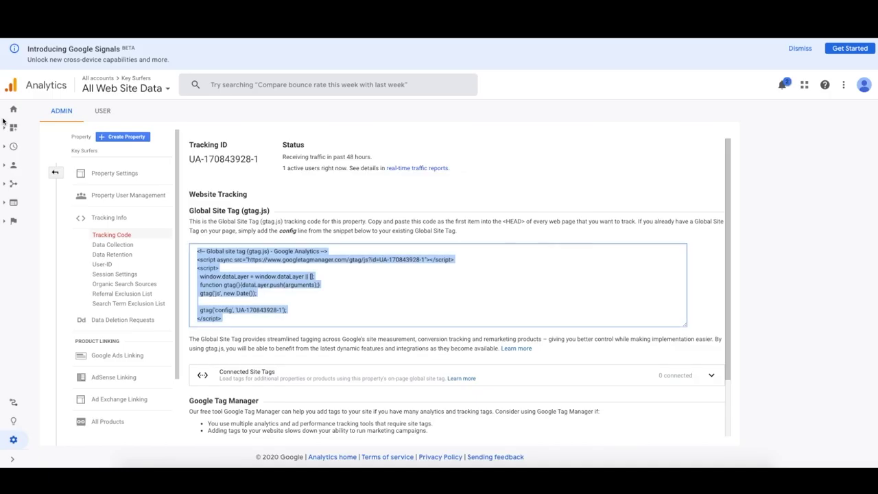
pyautogui.moveTo(284, 159); pyautogui.dragTo(337, 168)
pyautogui.click(289, 159)
pyautogui.scroll(-2, 301, 301)
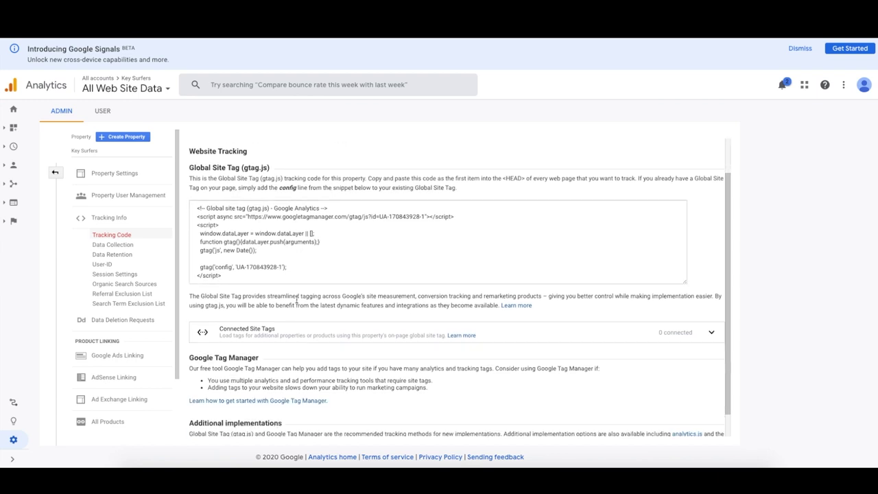
pyautogui.scroll(2, 307, 265)
pyautogui.click(61, 175)
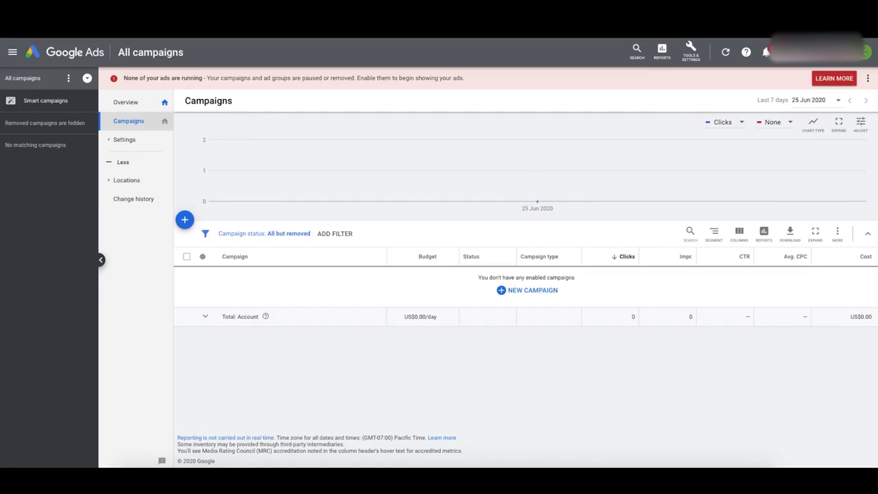
# Open Google Analytics linking in Linked accounts and check Key Surfers shows Not linked
pyautogui.click(692, 51)
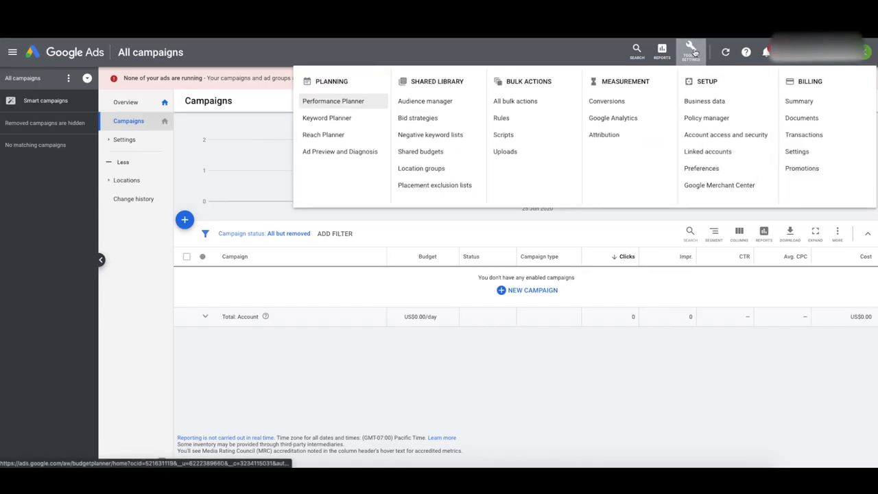
pyautogui.click(707, 152)
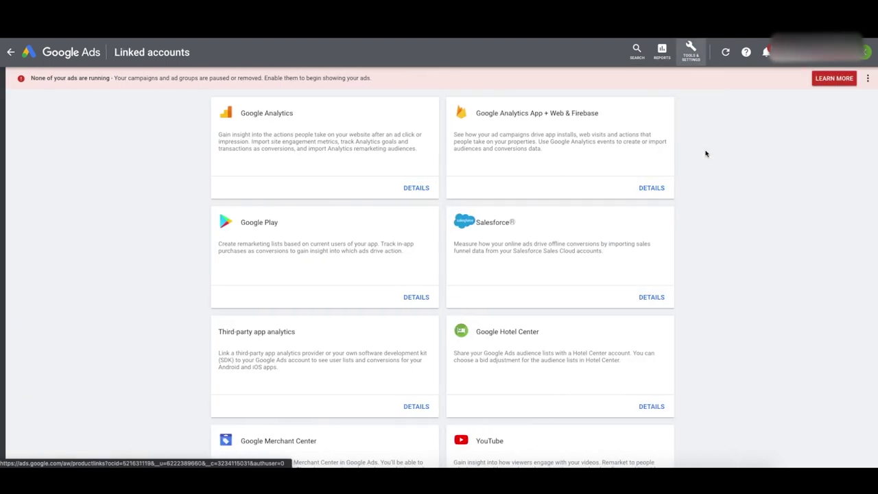
pyautogui.click(412, 188)
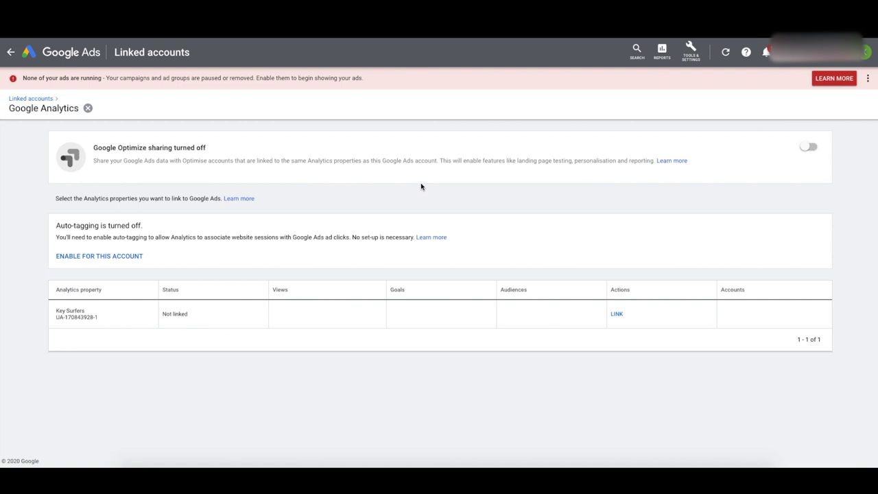
pyautogui.moveTo(100, 324); pyautogui.dragTo(57, 311)
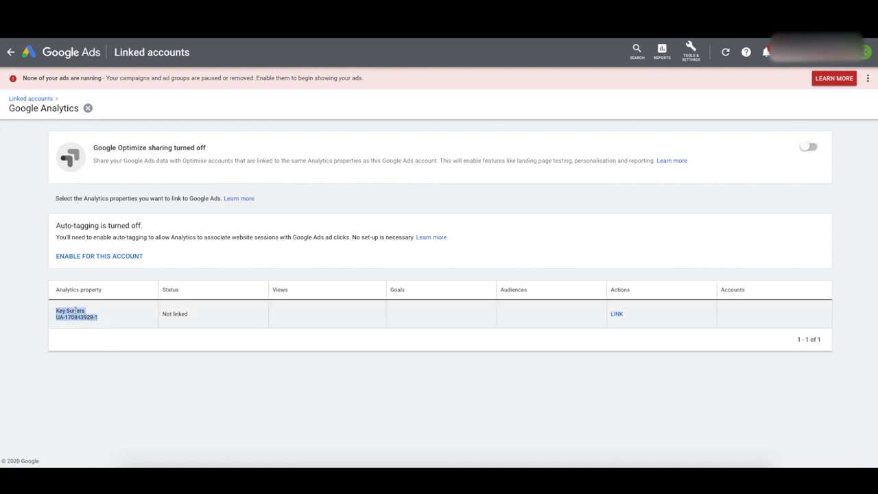
pyautogui.moveTo(159, 316); pyautogui.dragTo(78, 314)
pyautogui.click(257, 316)
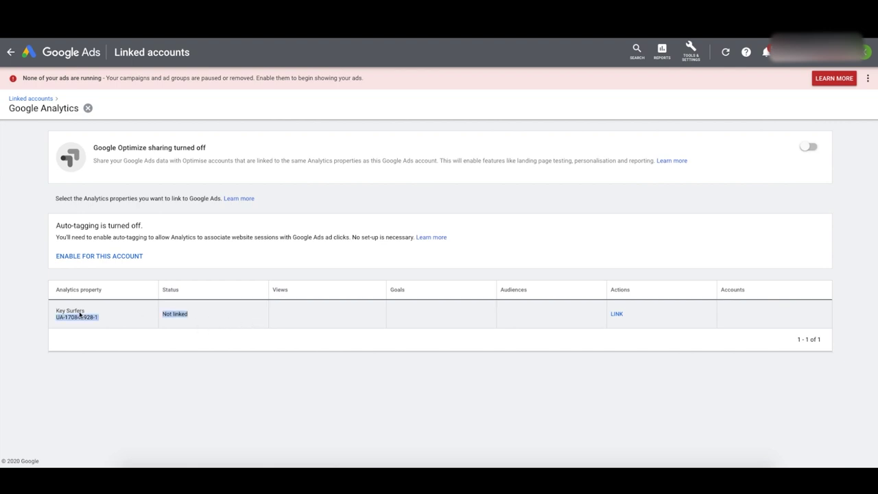
pyautogui.click(78, 315)
# Enable auto-tagging, link the All Web Site Data view, save, and turn on Optimize sharing
pyautogui.click(65, 256)
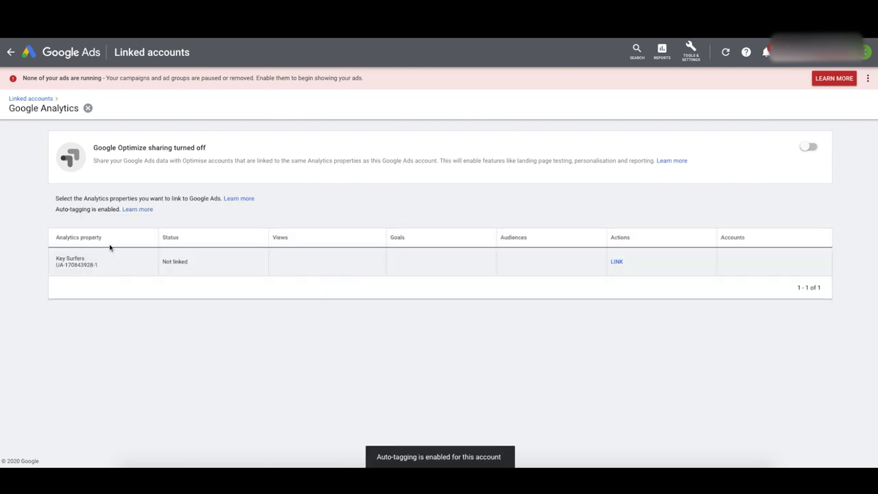
pyautogui.click(616, 262)
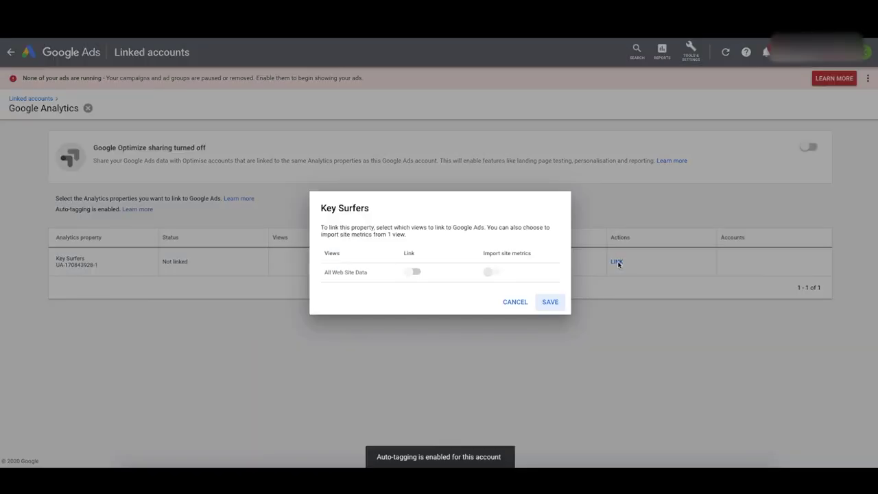
pyautogui.click(414, 272)
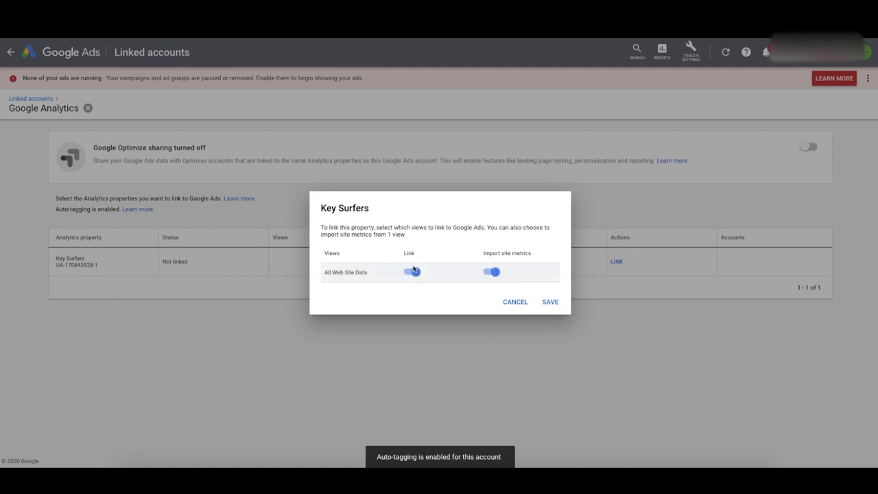
pyautogui.click(549, 302)
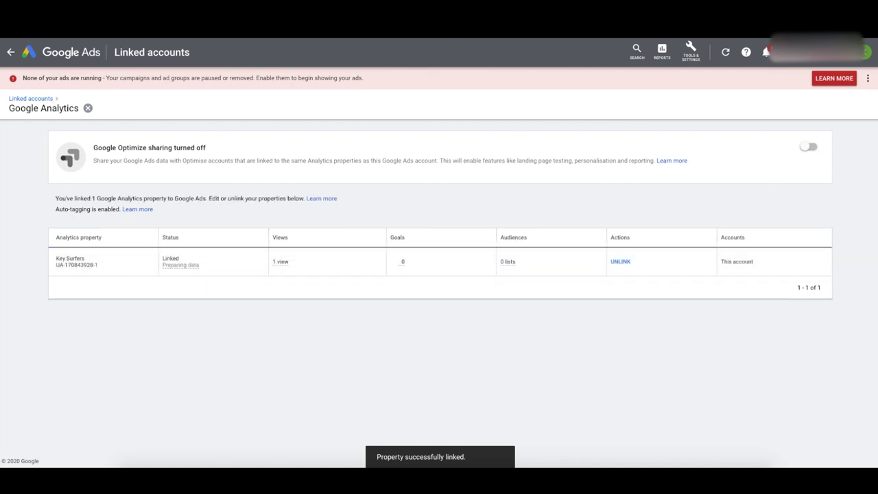
pyautogui.click(809, 148)
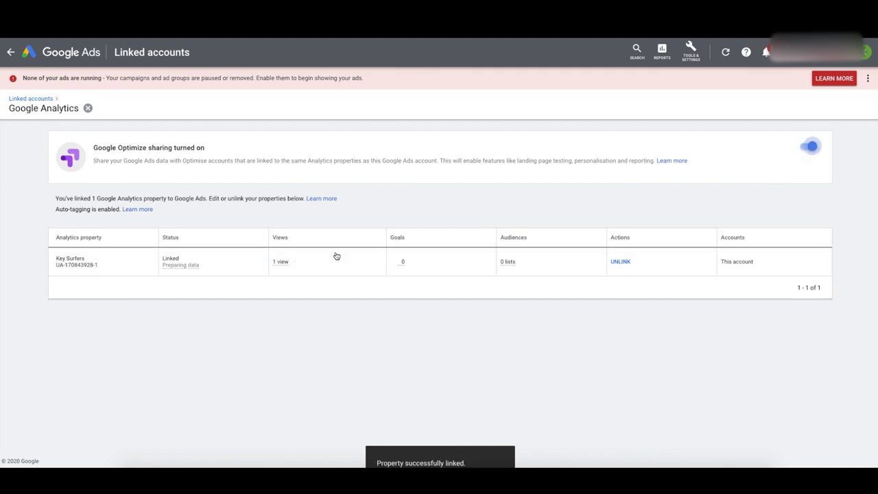
pyautogui.moveTo(168, 265)
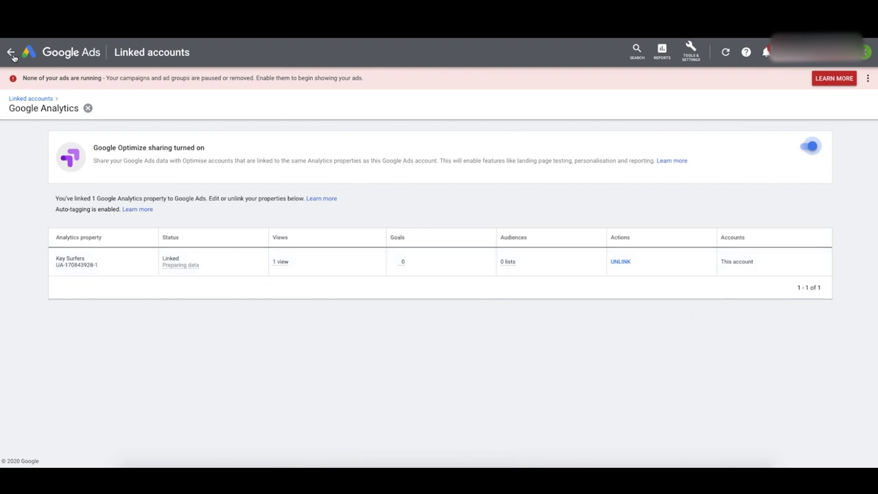
pyautogui.click(690, 52)
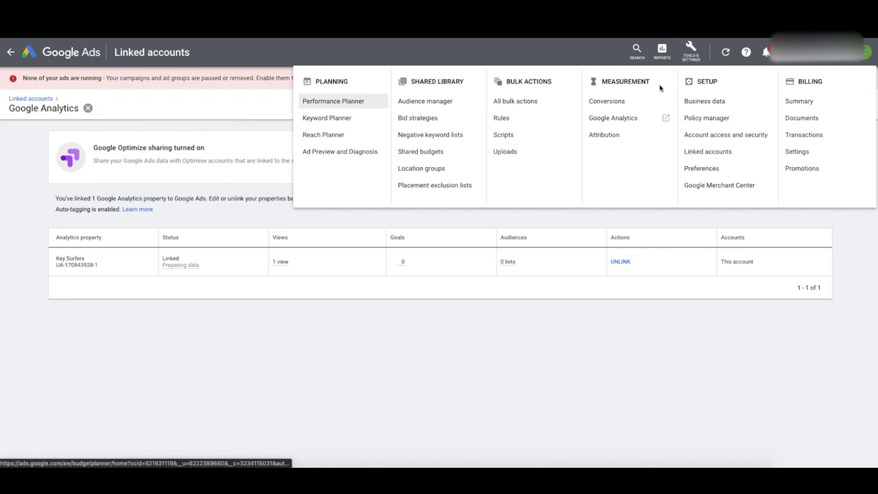
# Create a conversion action importing Transactions from Google Analytics, then finish
pyautogui.click(604, 103)
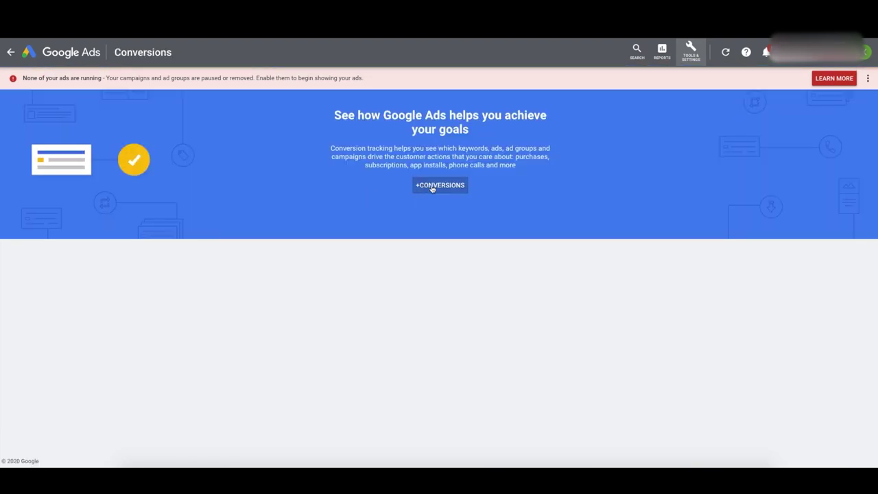
pyautogui.click(432, 186)
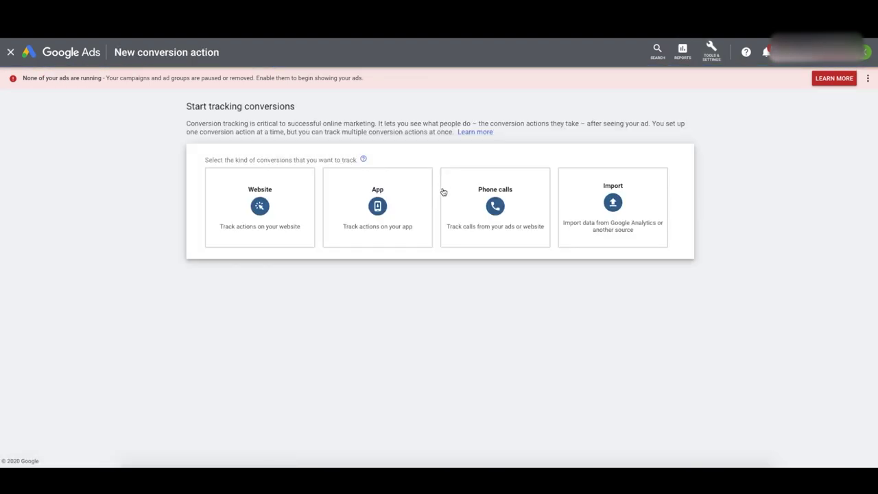
pyautogui.moveTo(310, 230)
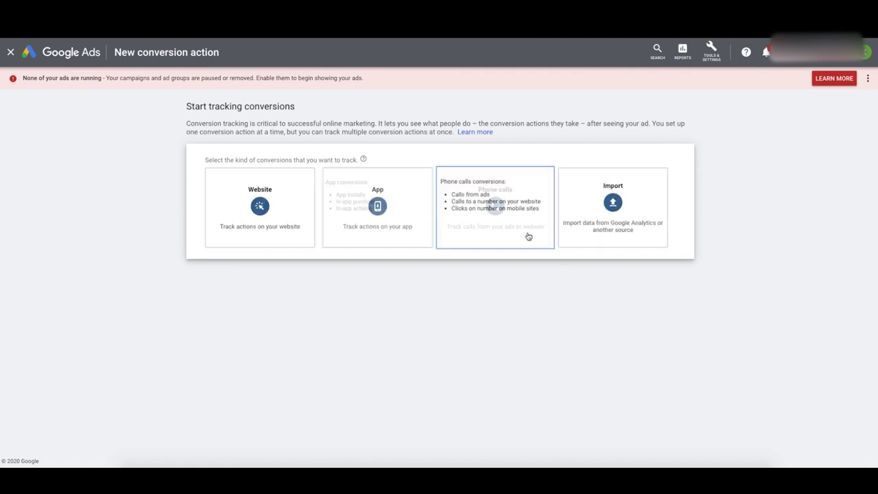
pyautogui.click(603, 240)
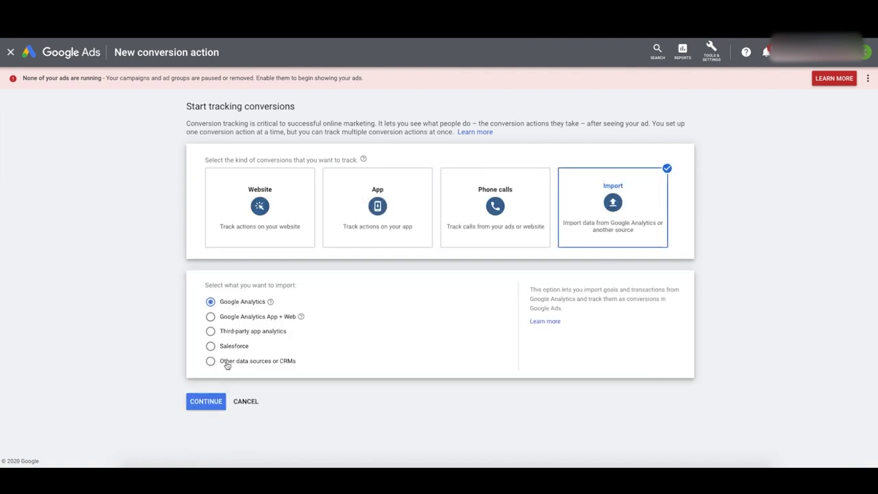
pyautogui.click(215, 400)
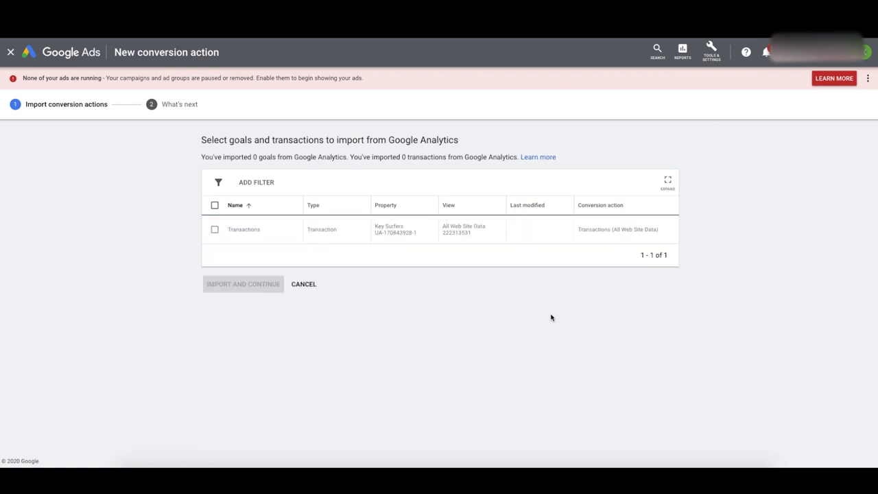
pyautogui.click(215, 231)
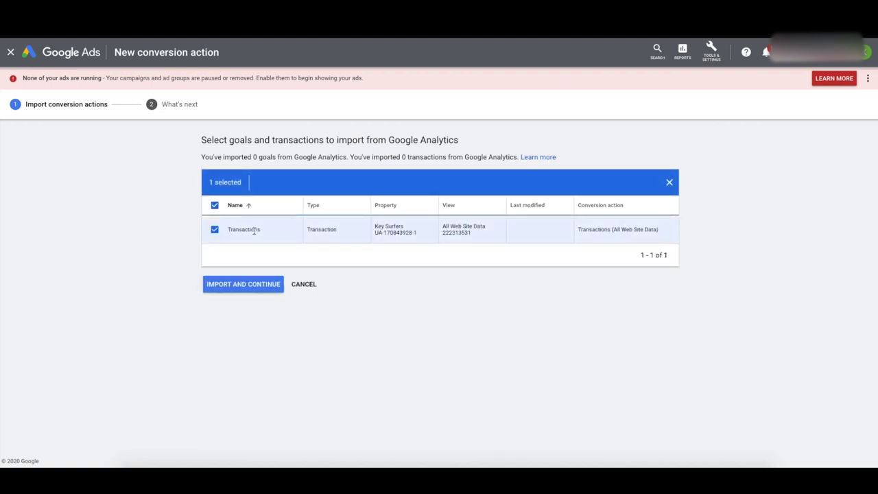
pyautogui.moveTo(228, 229); pyautogui.dragTo(592, 248)
pyautogui.click(274, 285)
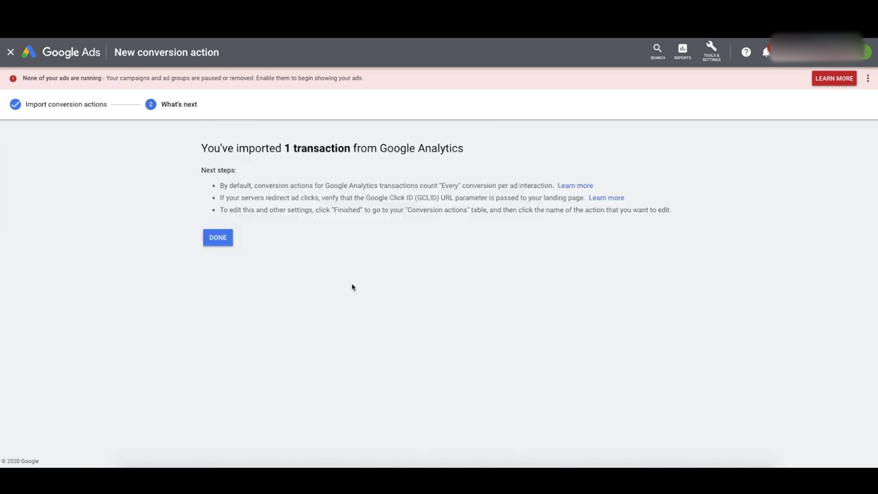
pyautogui.click(226, 242)
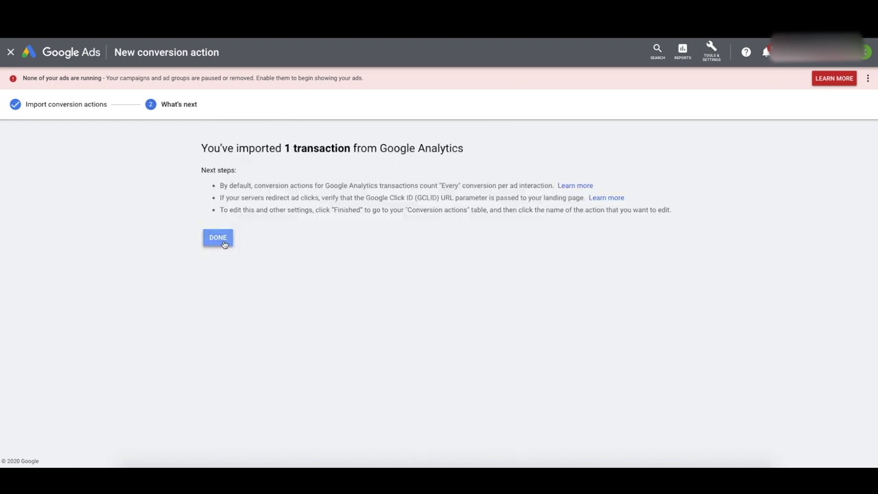
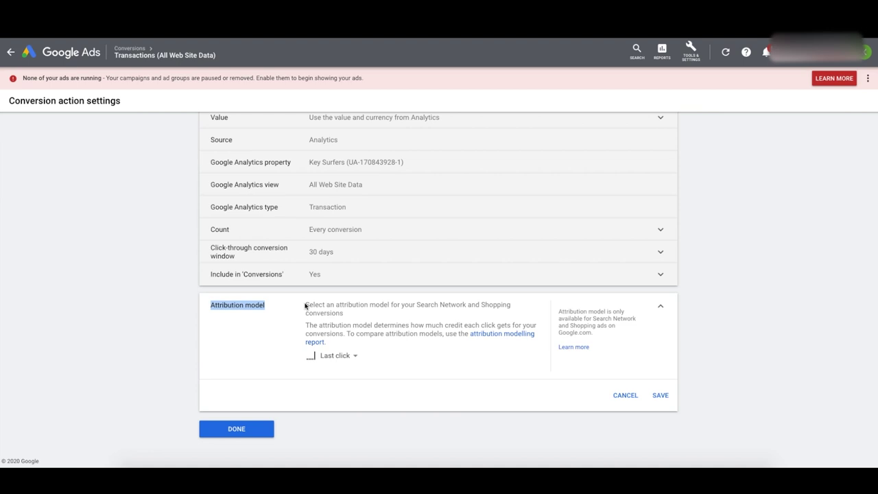
# Switch the Transactions conversion action's attribution model from Last click to Position-based and save
pyautogui.click(356, 333)
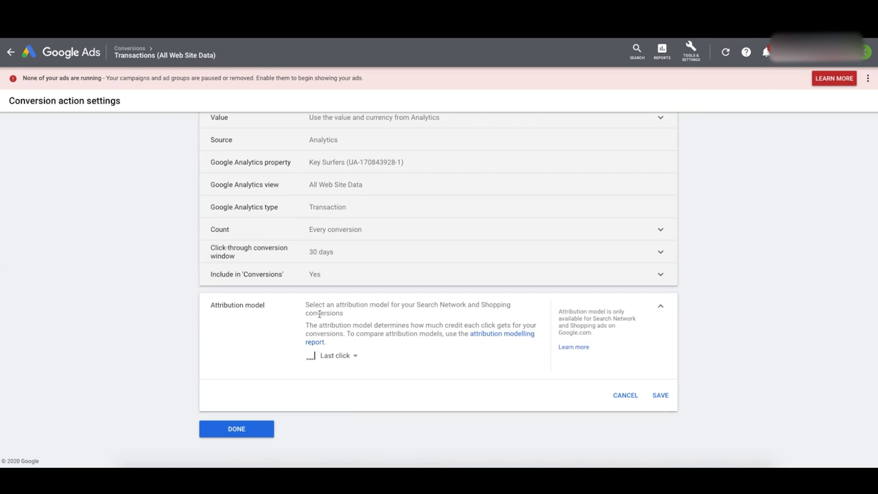
pyautogui.click(351, 356)
pyautogui.click(358, 336)
pyautogui.click(349, 357)
pyautogui.click(350, 358)
pyautogui.moveTo(349, 356)
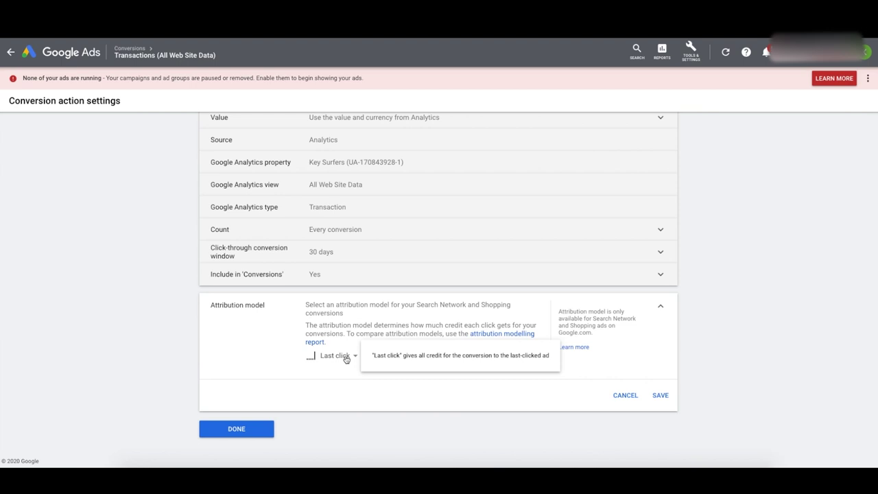
pyautogui.click(346, 358)
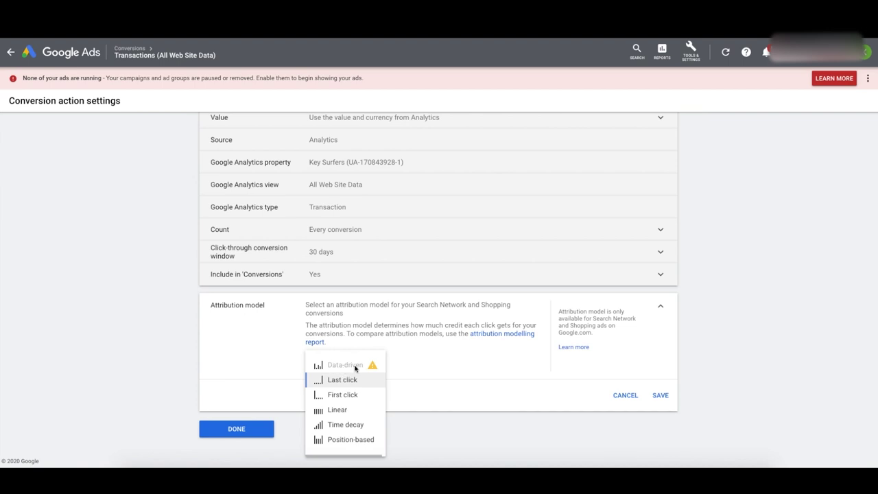
pyautogui.moveTo(376, 368)
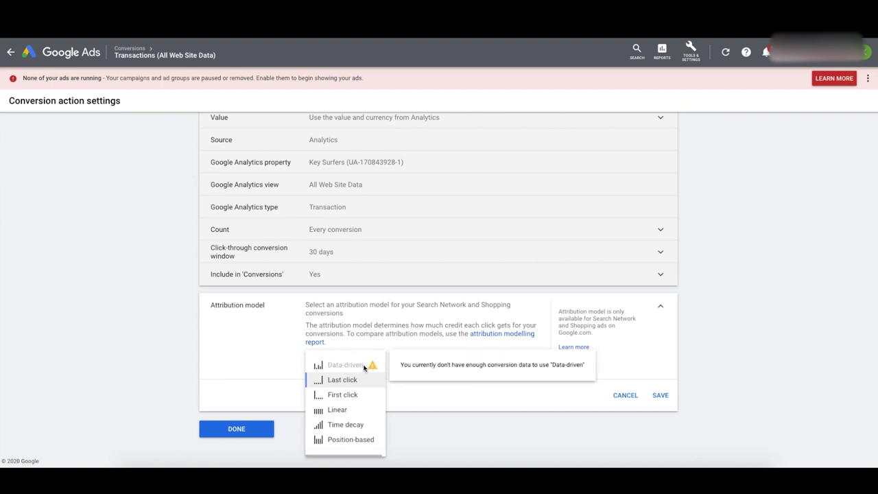
pyautogui.moveTo(342, 444)
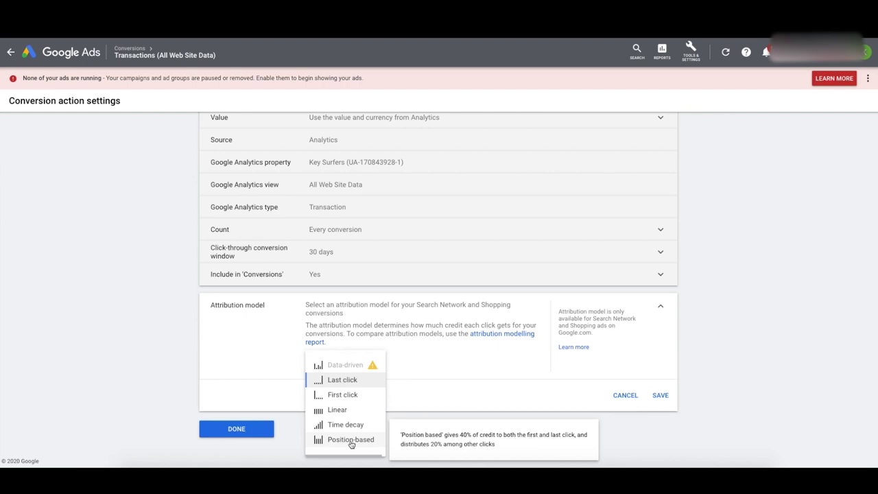
pyautogui.click(351, 440)
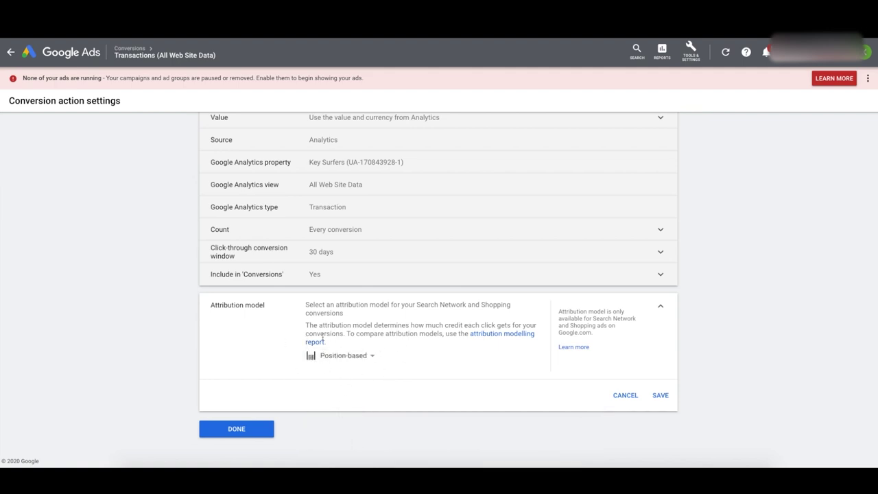
pyautogui.click(660, 395)
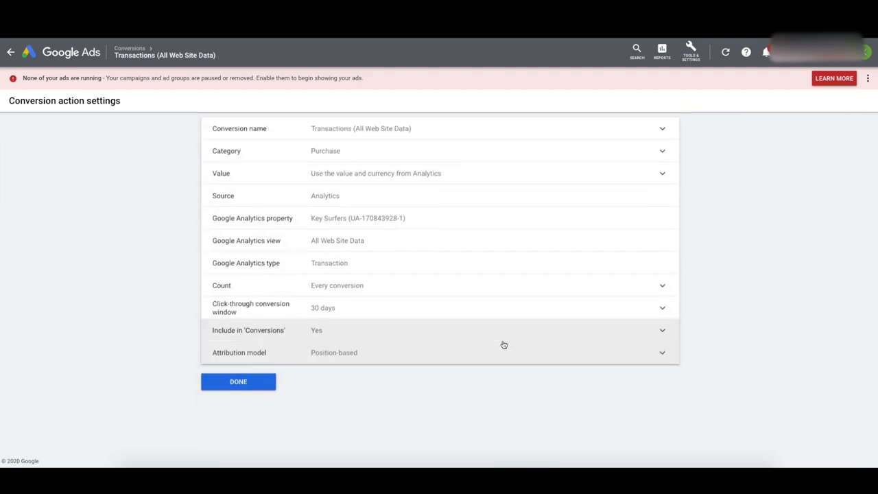
# Start a new campaign from scratch with the Sales goal and Shopping campaign type
pyautogui.click(238, 382)
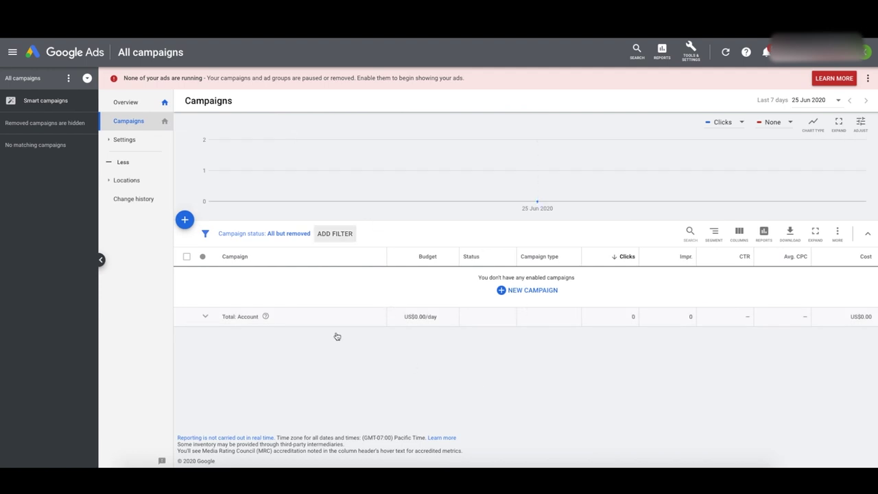
pyautogui.click(507, 289)
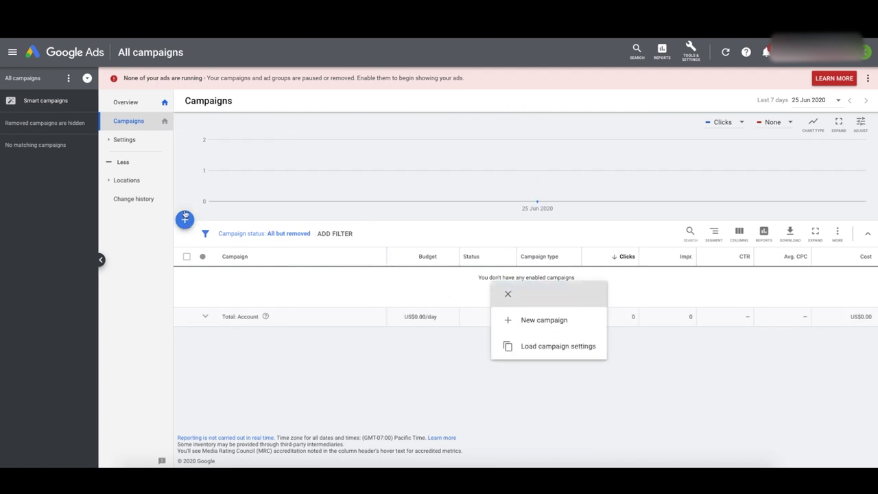
pyautogui.click(534, 322)
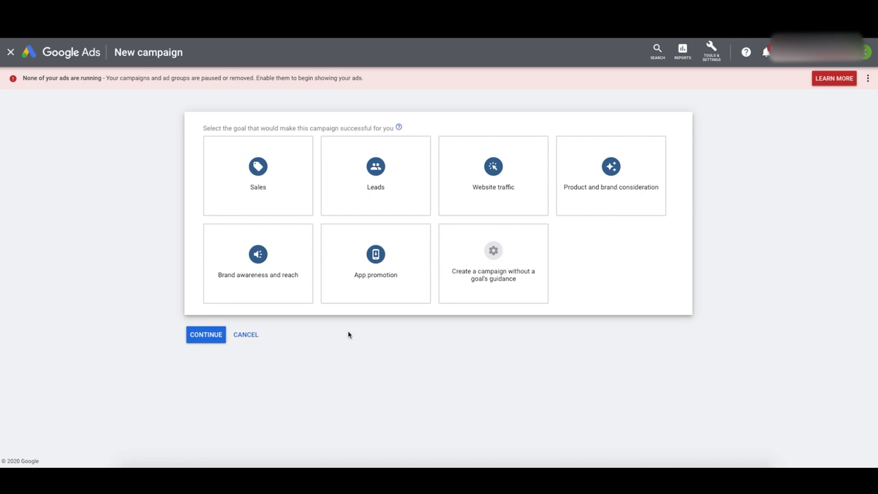
pyautogui.moveTo(261, 188)
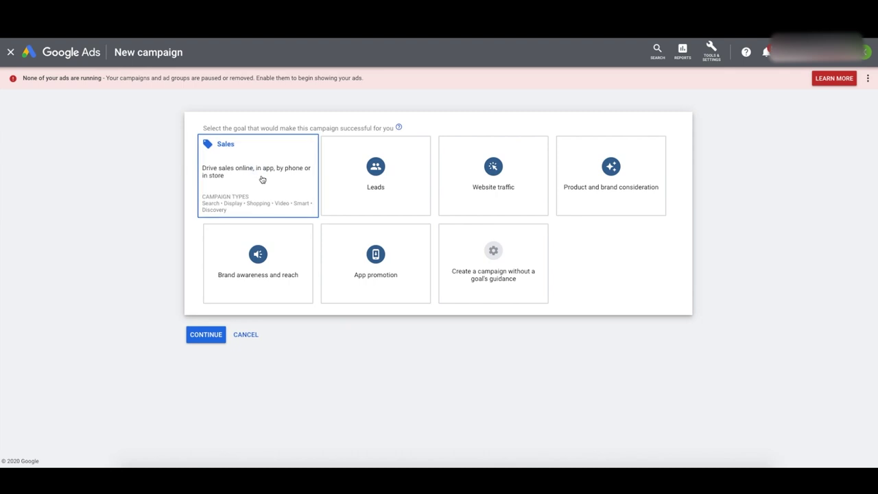
pyautogui.click(258, 190)
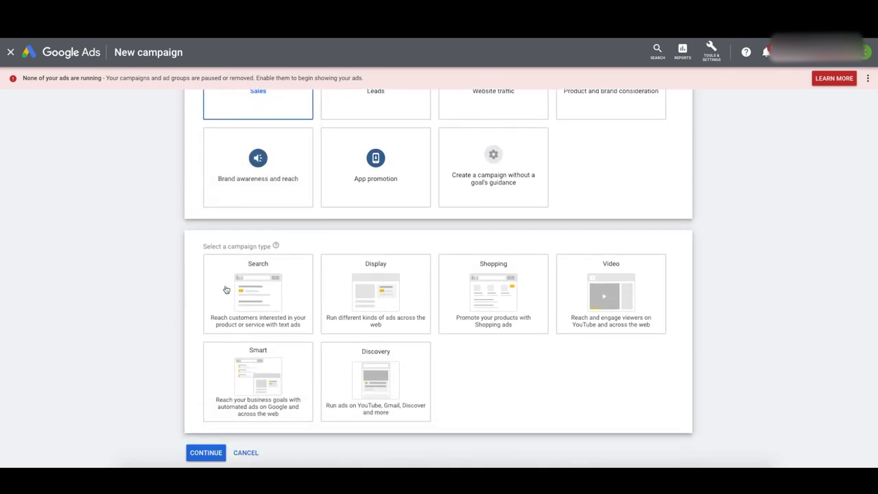
pyautogui.click(493, 283)
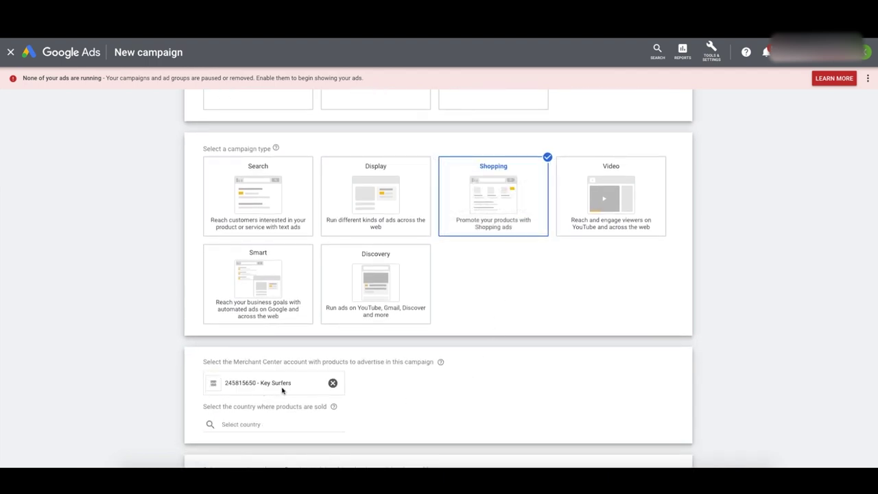
# Choose United States as the country where the products are sold
pyautogui.moveTo(293, 387); pyautogui.dragTo(223, 386)
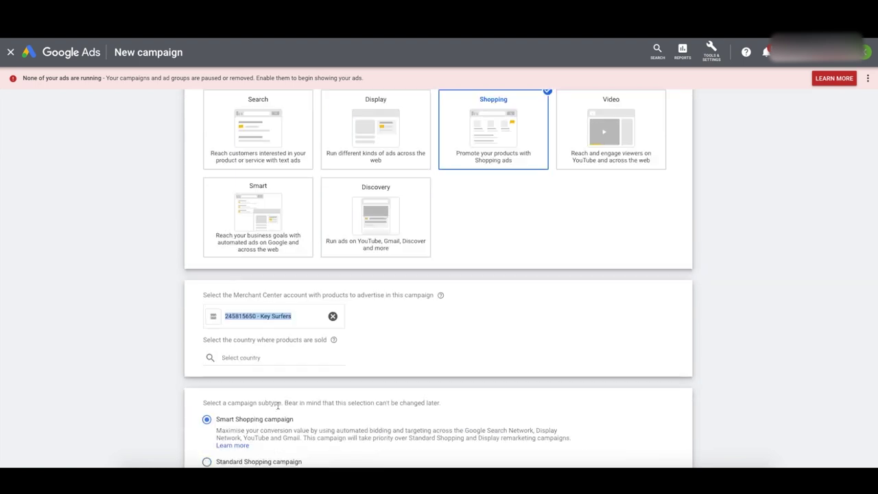
pyautogui.click(265, 362)
pyautogui.scroll(-1, 257, 325)
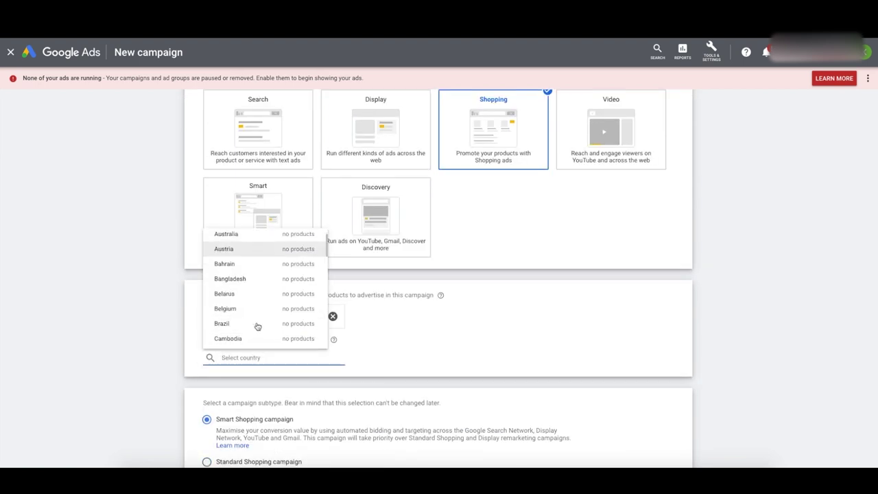
pyautogui.write('unit')
pyautogui.click(231, 425)
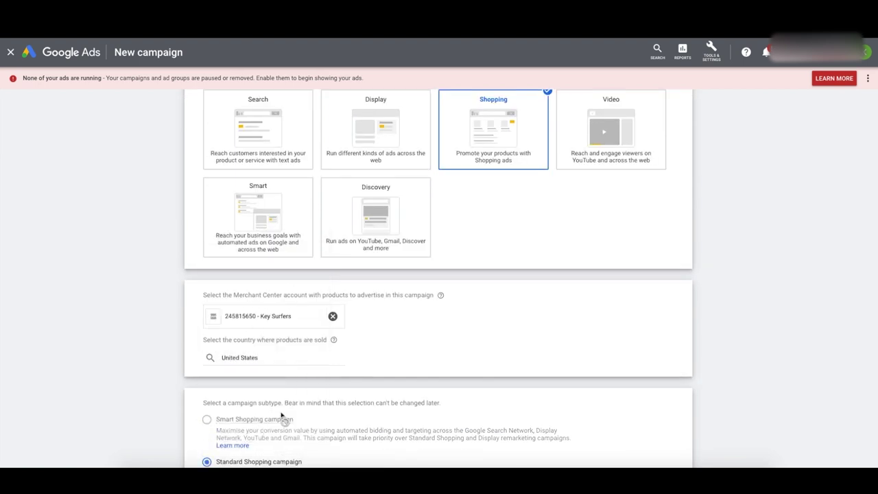
pyautogui.scroll(-3, 246, 384)
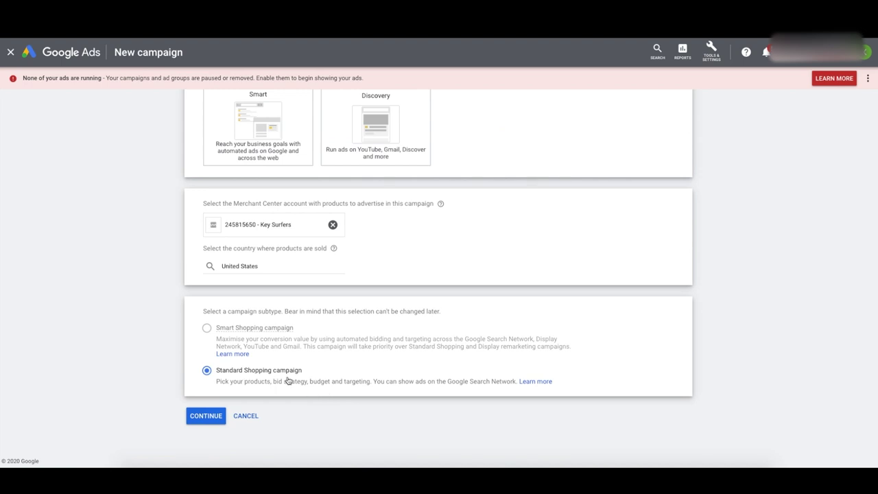
# Name the campaign 'Shopping Campaign - all products' and keep Manual CPC as the bid strategy
pyautogui.click(205, 415)
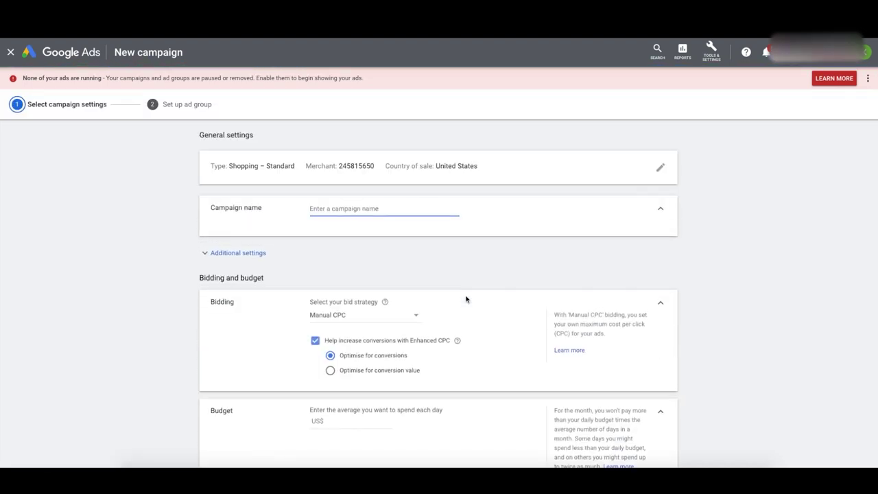
pyautogui.write('Shopping')
pyautogui.hotkey('ctrl', 'a')
pyautogui.write('Shopping Campaign - all products')
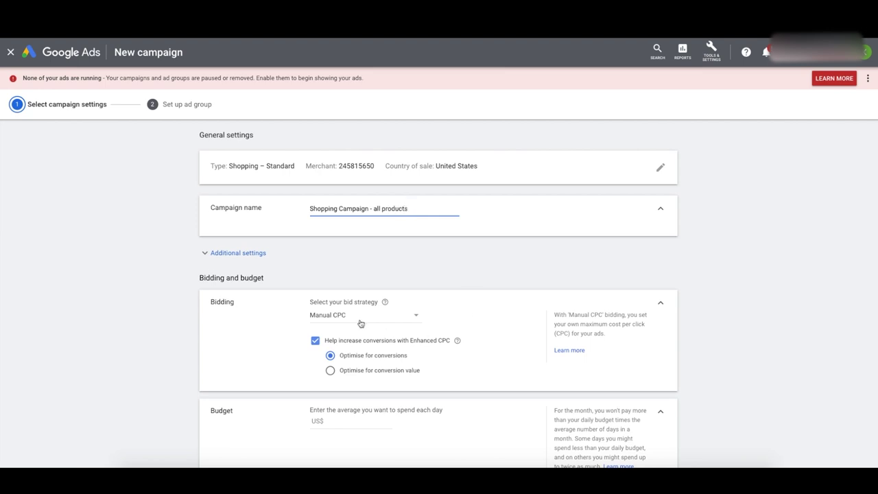
pyautogui.scroll(-1, 361, 324)
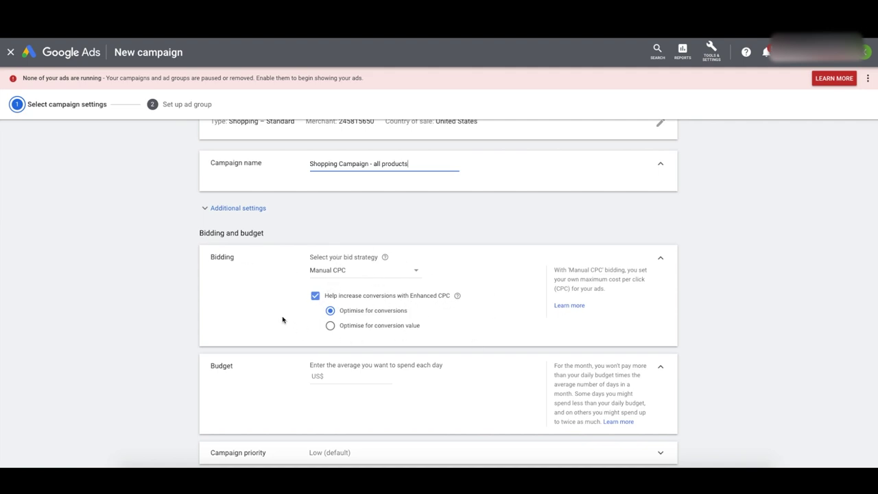
pyautogui.click(326, 274)
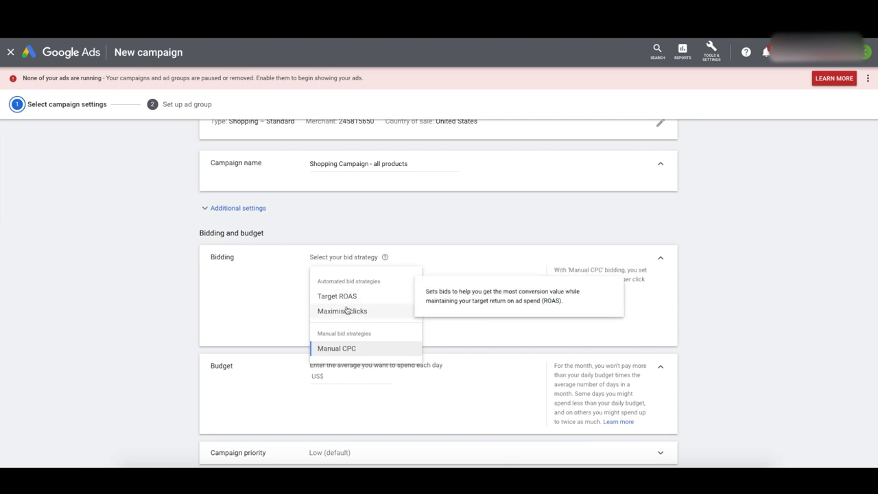
pyautogui.click(260, 308)
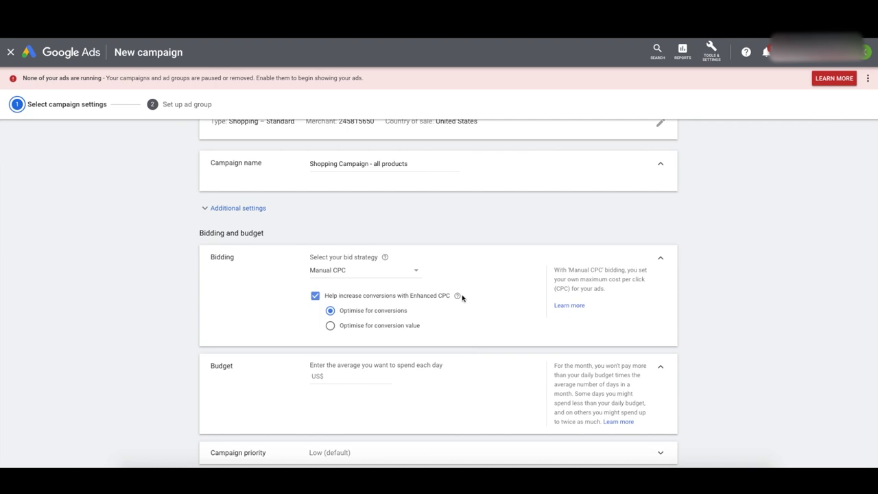
# Enter a US$ 5.00 average daily budget
pyautogui.scroll(-1, 464, 309)
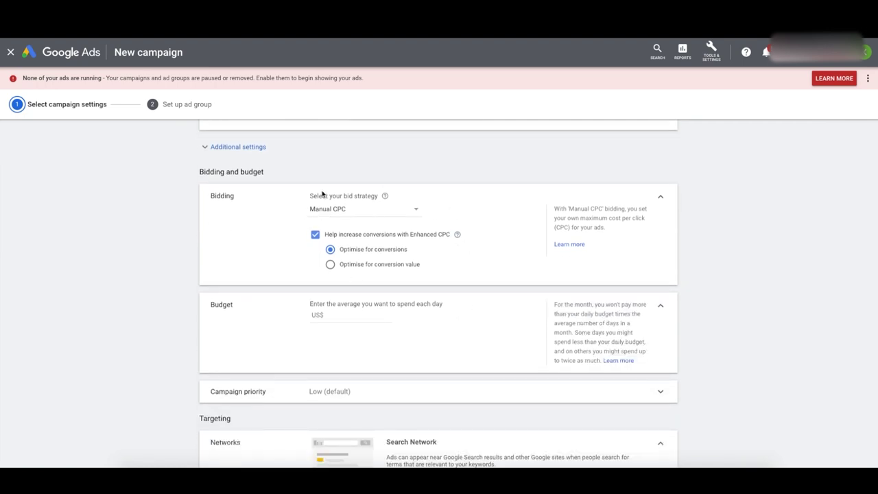
pyautogui.scroll(-1, 390, 283)
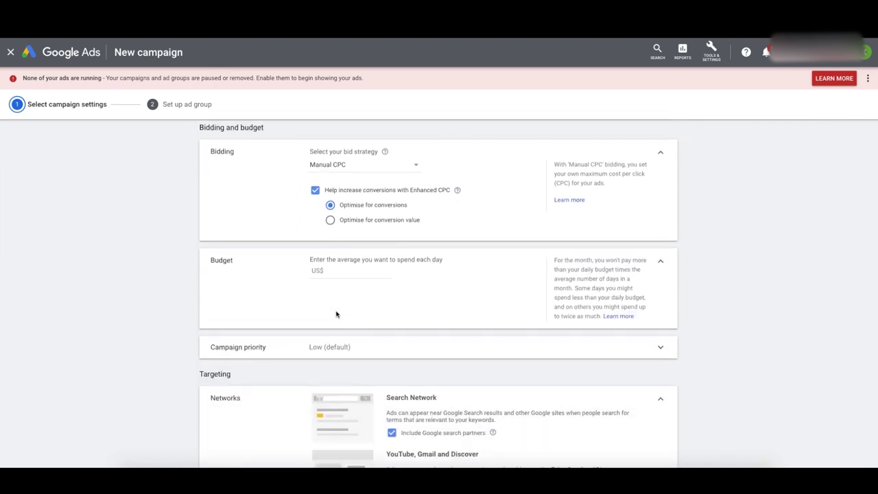
pyautogui.click(336, 272)
pyautogui.write('5')
pyautogui.click(387, 291)
# Leave campaign priority at Low (default)
pyautogui.scroll(-1, 402, 295)
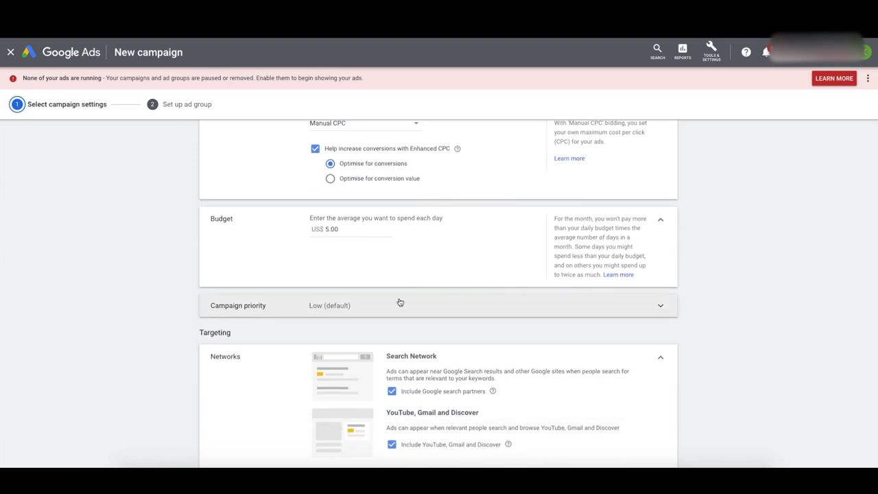
pyautogui.click(370, 306)
pyautogui.scroll(-1, 373, 302)
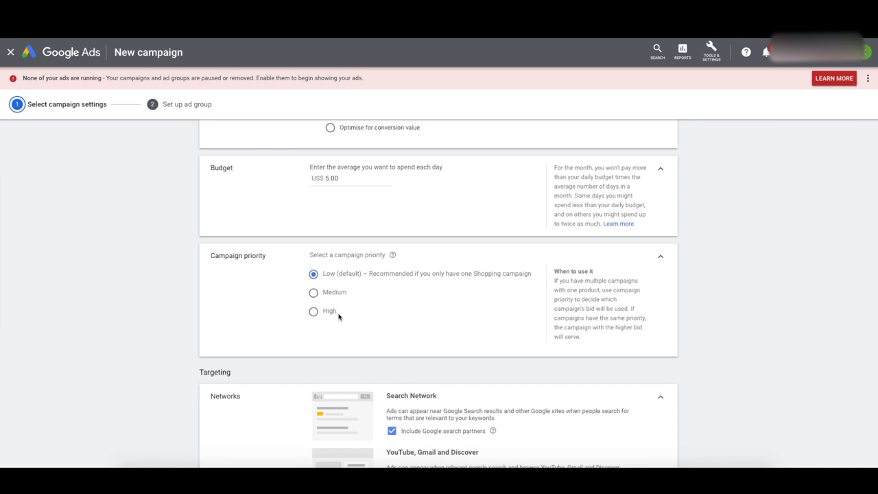
pyautogui.click(661, 260)
# Untick Google search partners and YouTube, Gmail and Discover under Networks
pyautogui.scroll(-2, 378, 318)
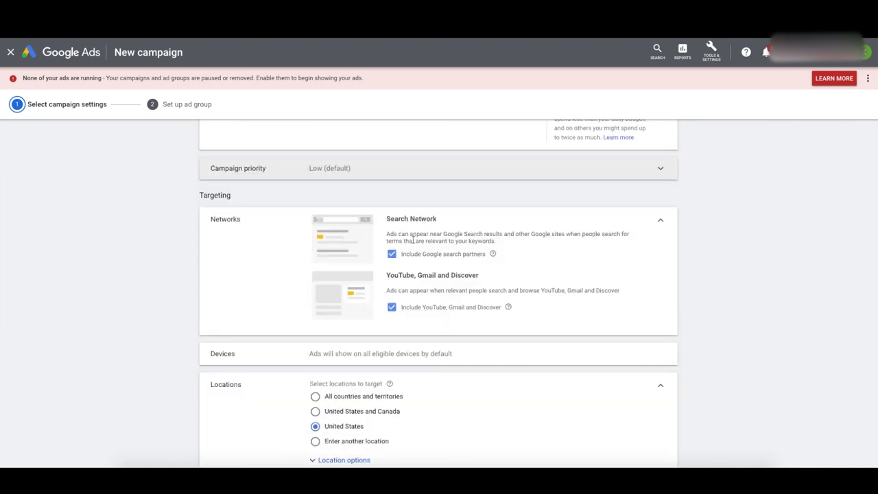
pyautogui.click(392, 253)
pyautogui.click(392, 313)
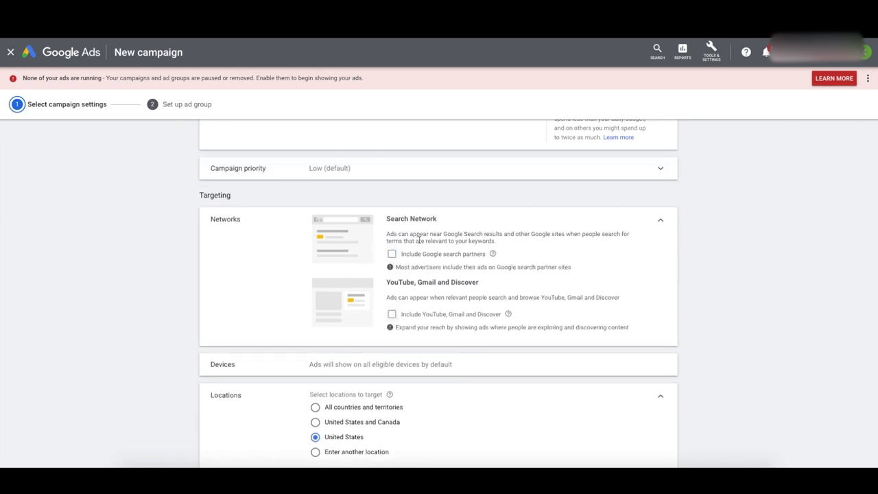
# Highlight the Search Network heading and description while explaining them
pyautogui.moveTo(386, 218); pyautogui.dragTo(437, 219)
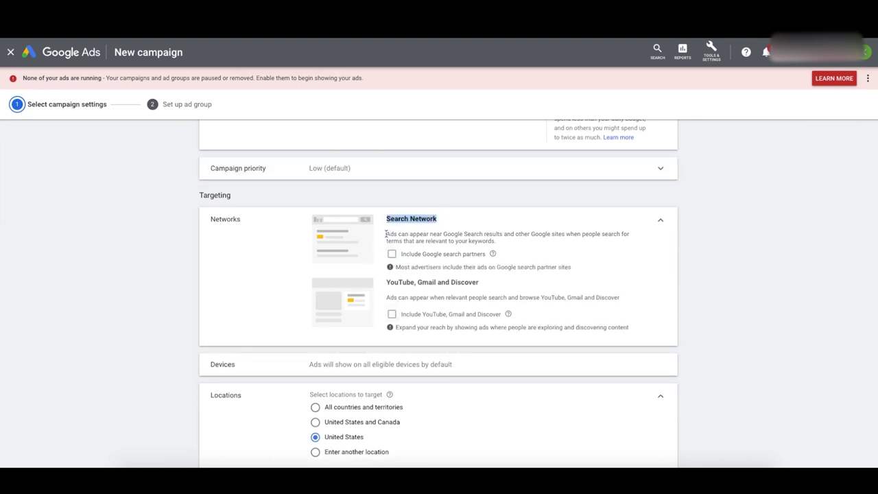
pyautogui.moveTo(386, 233); pyautogui.dragTo(498, 243)
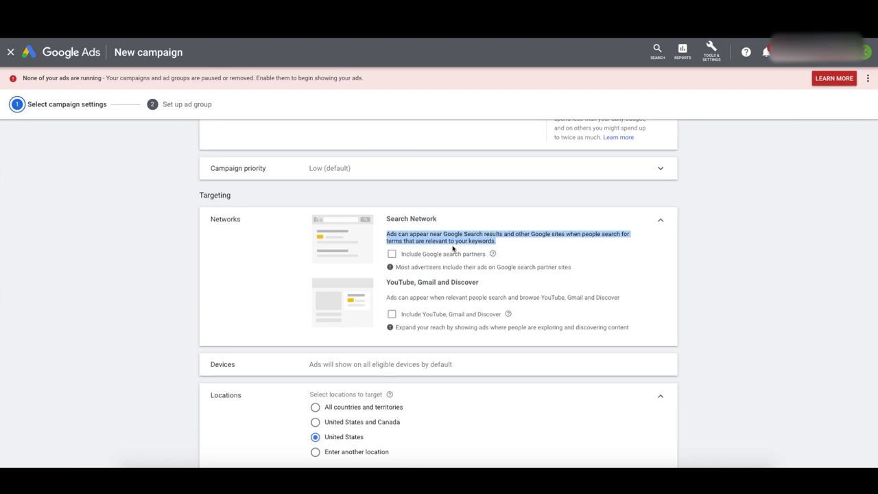
pyautogui.moveTo(494, 237); pyautogui.dragTo(385, 236)
pyautogui.click(388, 234)
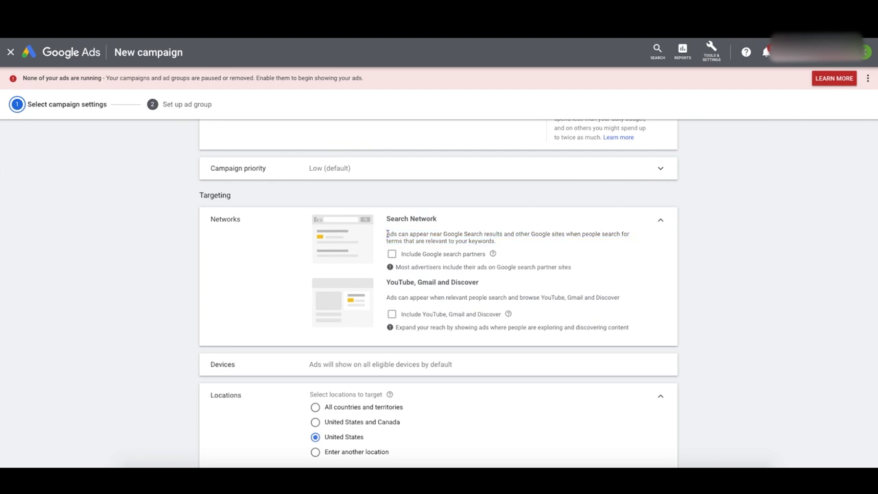
pyautogui.moveTo(499, 244); pyautogui.dragTo(377, 238)
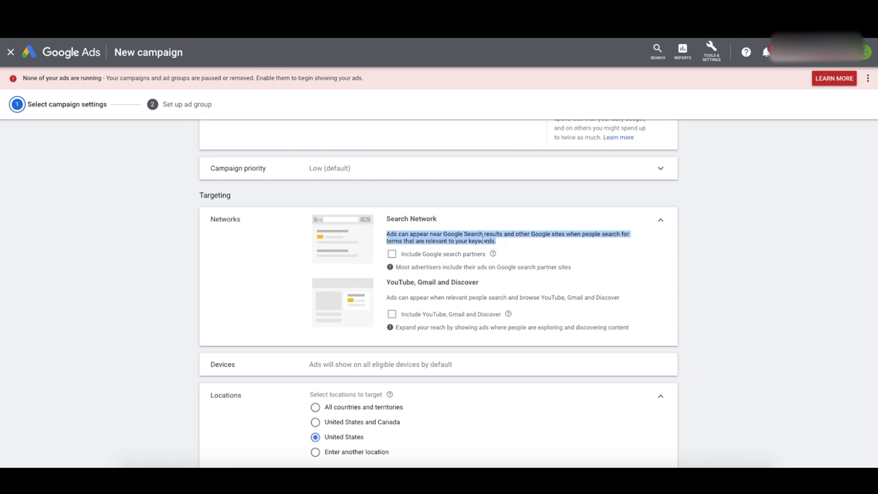
pyautogui.click(500, 248)
pyautogui.moveTo(496, 242); pyautogui.dragTo(386, 233)
# Highlight the YouTube, Gmail and Discover heading, then scroll down to the location settings
pyautogui.doubleClick(390, 282)
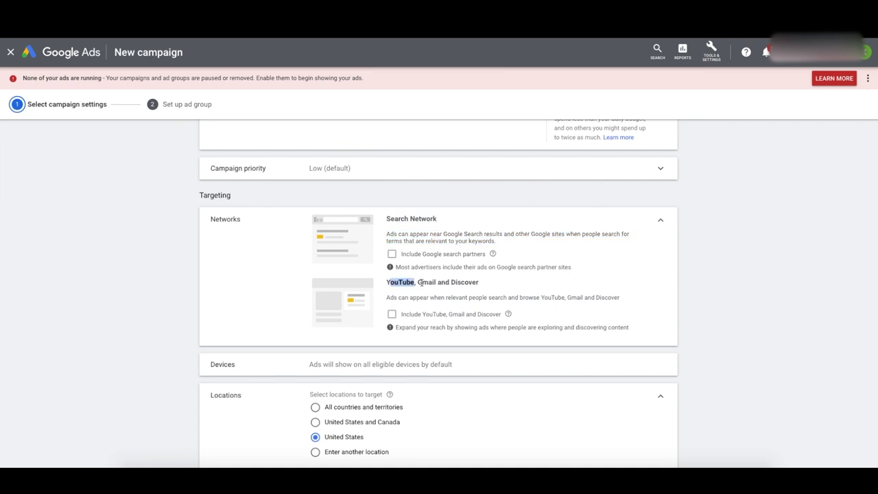
pyautogui.moveTo(420, 282); pyautogui.dragTo(386, 282)
pyautogui.doubleClick(389, 281)
pyautogui.moveTo(475, 282); pyautogui.dragTo(382, 281)
pyautogui.scroll(-1, 398, 281)
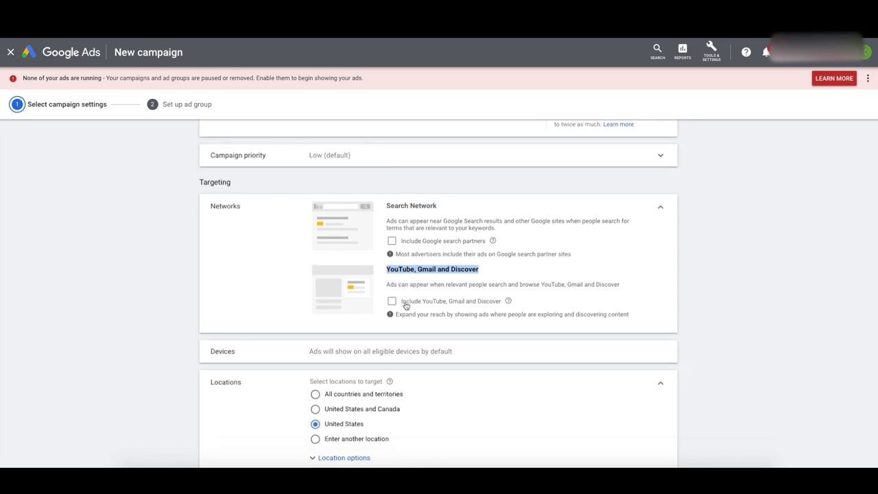
pyautogui.scroll(-1, 495, 310)
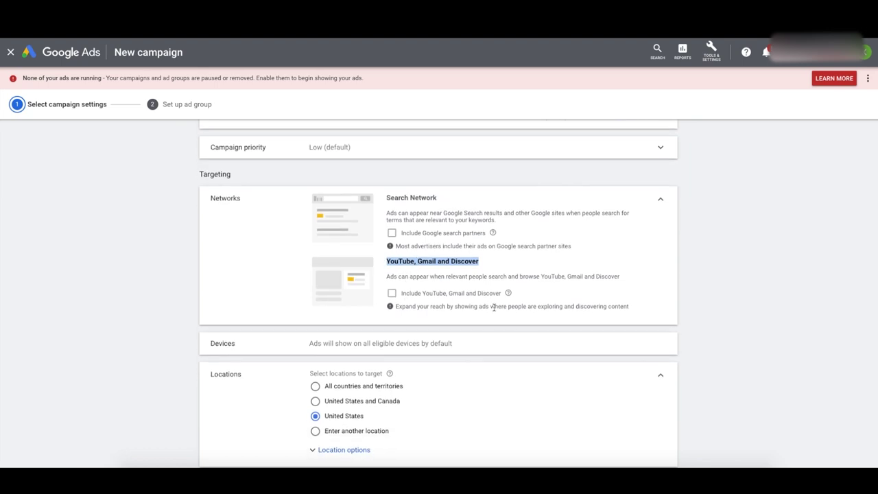
pyautogui.scroll(-3, 494, 307)
pyautogui.moveTo(322, 273); pyautogui.dragTo(451, 275)
pyautogui.scroll(-1, 446, 291)
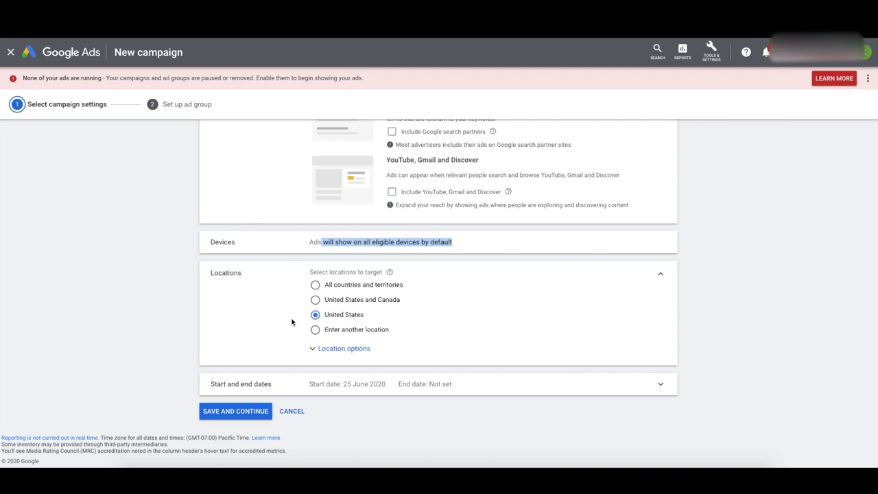
# Target only people in or regularly in United States, then save and continue to ad groups
pyautogui.click(337, 348)
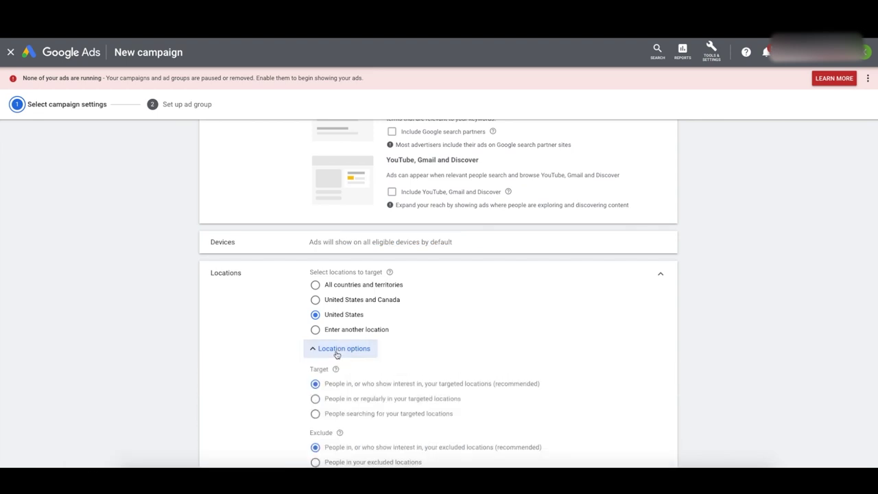
pyautogui.scroll(-2, 335, 352)
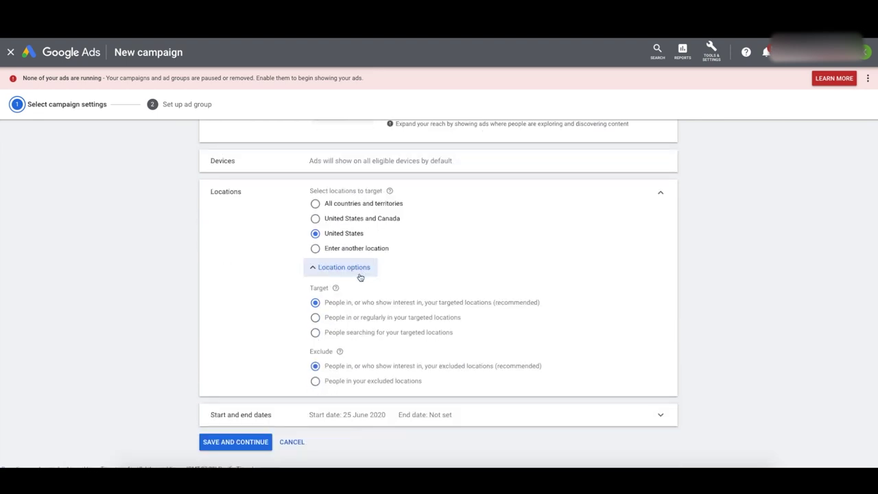
pyautogui.click(315, 318)
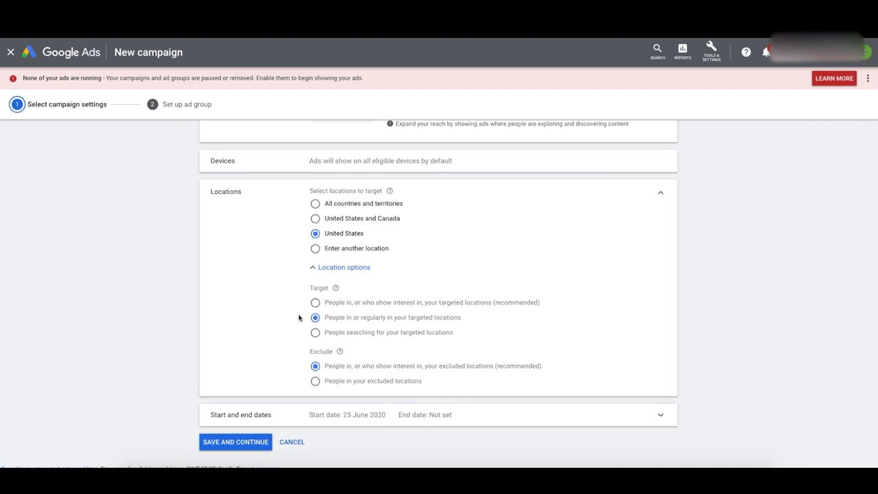
pyautogui.scroll(-1, 302, 330)
pyautogui.click(229, 413)
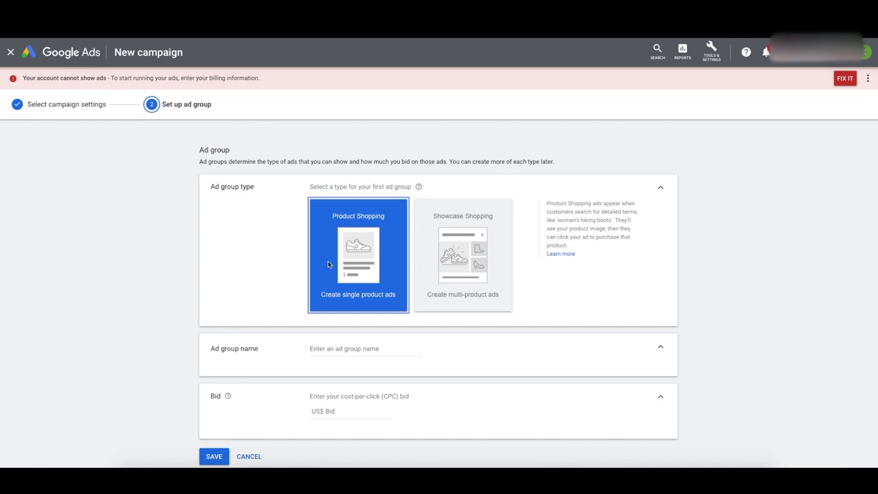
# Create the 'All products' ad group with a US$ 0.50 bid and save the campaign
pyautogui.scroll(-2, 335, 235)
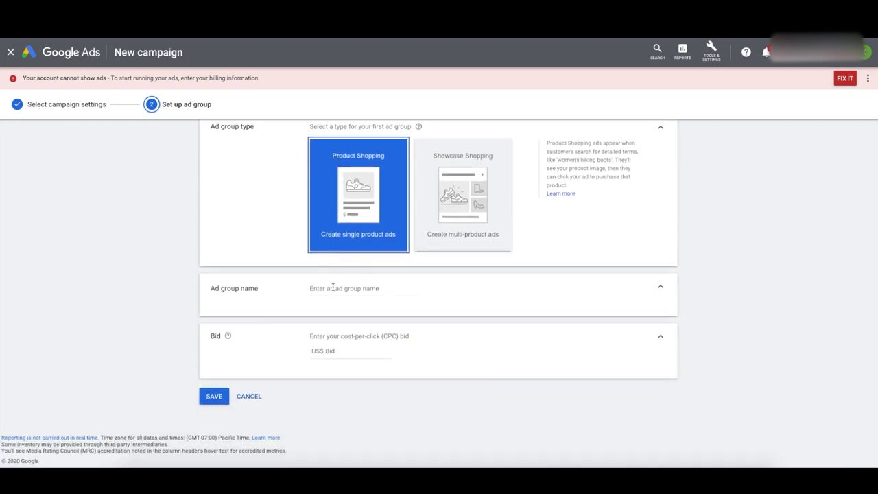
pyautogui.click(357, 295)
pyautogui.write('Al')
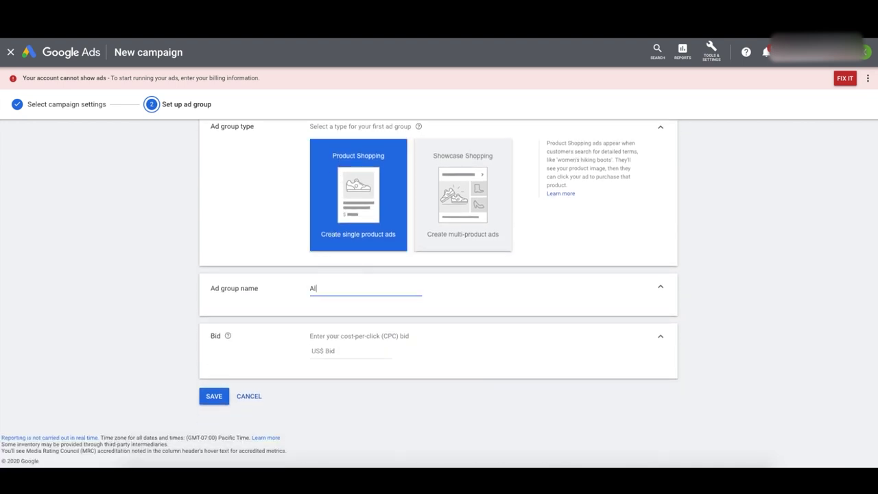
pyautogui.write('l products')
pyautogui.click(370, 350)
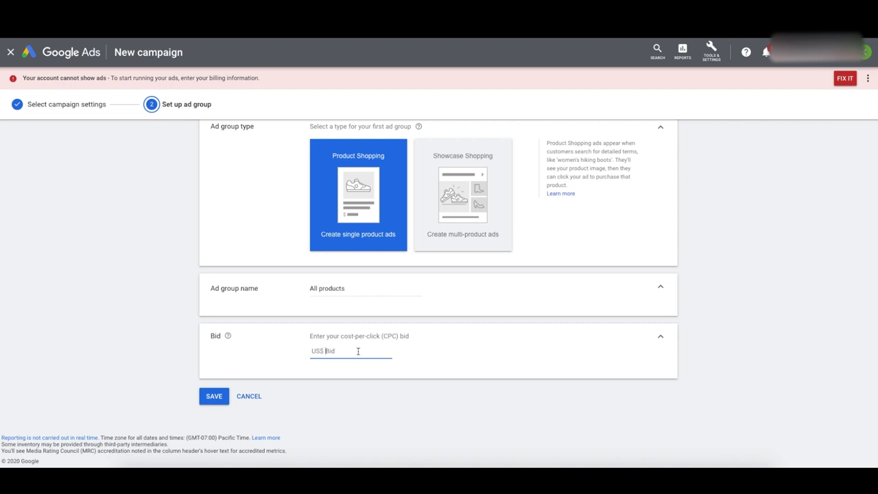
pyautogui.write('0.5')
pyautogui.click(346, 386)
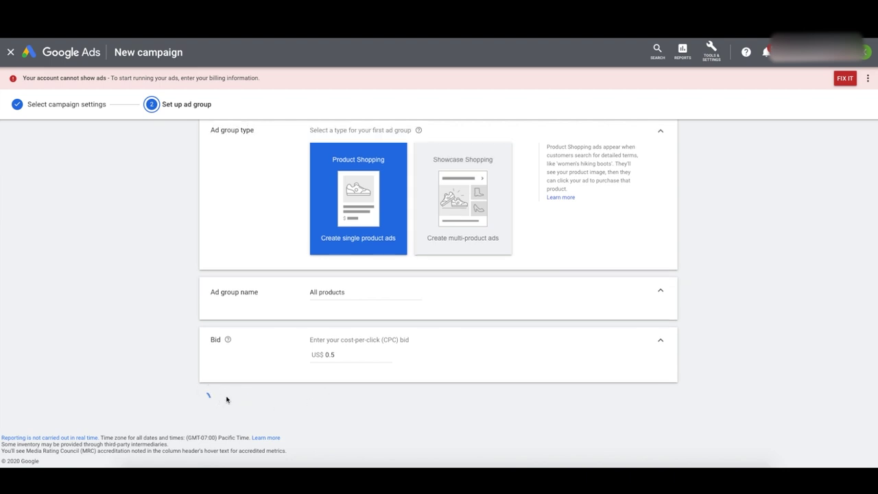
pyautogui.click(205, 397)
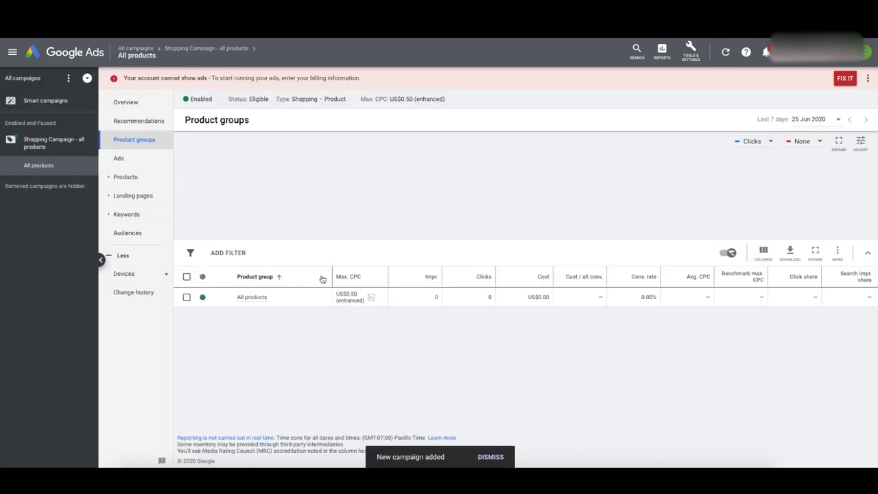
# Open billing setup from the warning banner and scroll through its form
pyautogui.moveTo(229, 79); pyautogui.dragTo(357, 79)
pyautogui.click(357, 79)
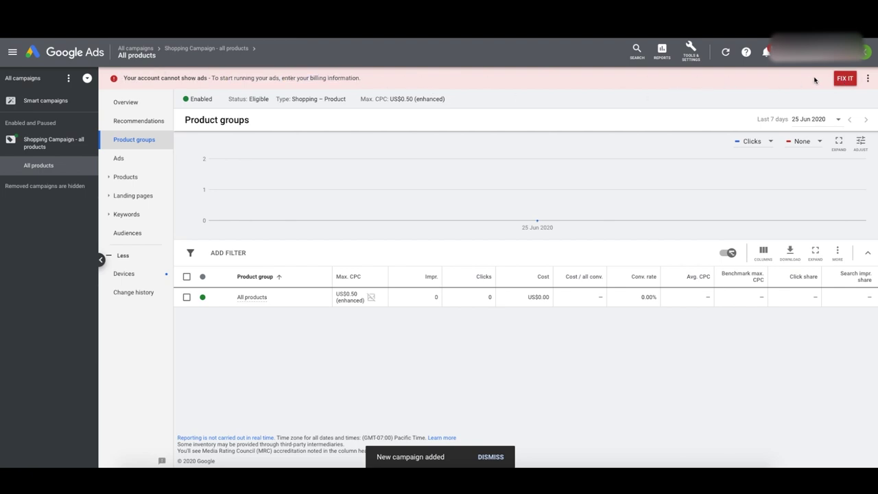
pyautogui.click(842, 79)
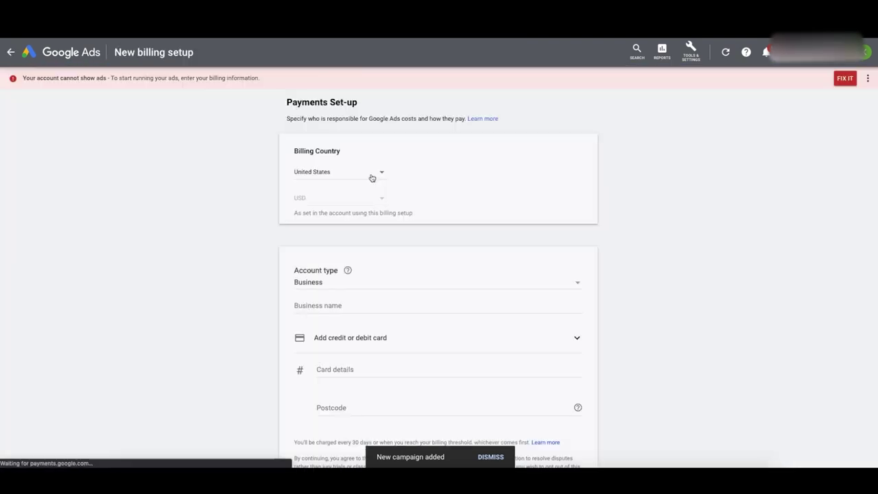
pyautogui.scroll(-3, 409, 293)
pyautogui.scroll(3, 404, 275)
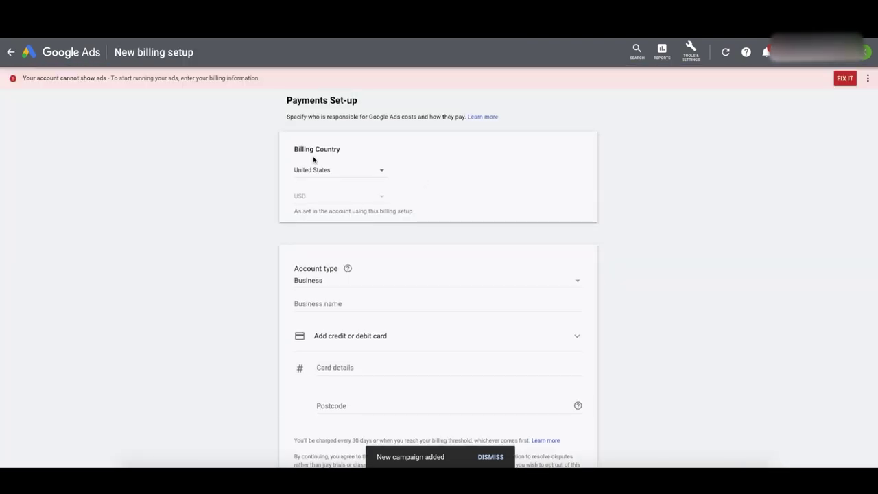
pyautogui.scroll(-1, 328, 220)
pyautogui.scroll(1, 327, 172)
pyautogui.scroll(-1, 374, 183)
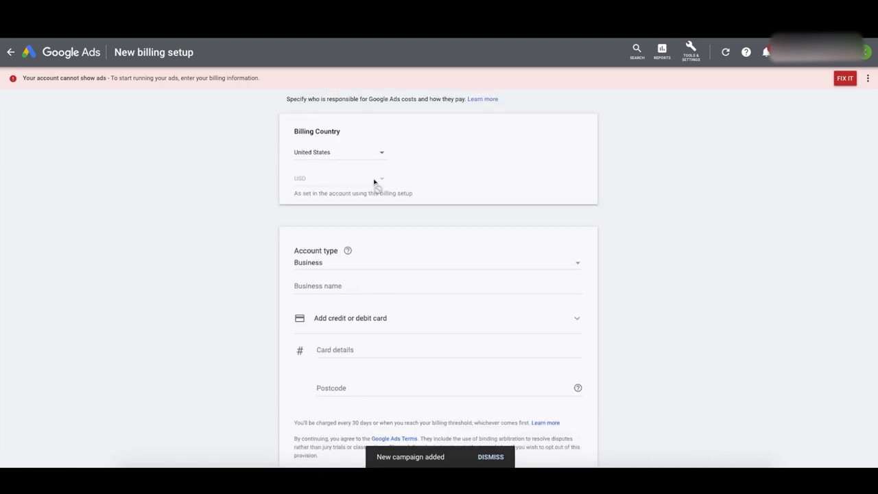
pyautogui.scroll(-1, 323, 189)
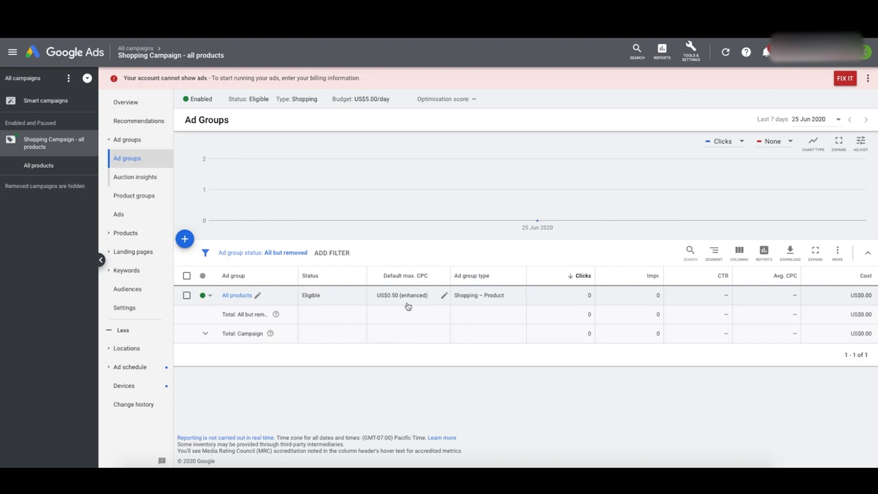
# Subdivide All products by Item ID, selecting all seven items and saving the default US$ 0.50 bids
pyautogui.click(233, 296)
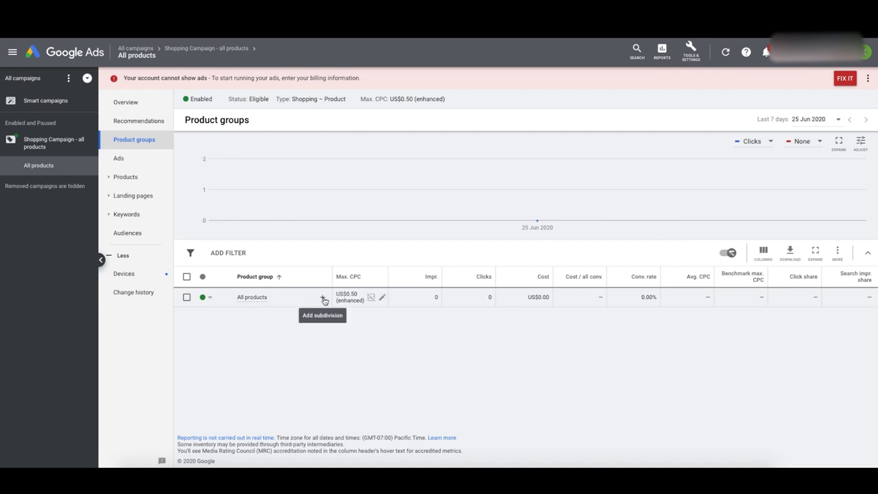
pyautogui.click(323, 297)
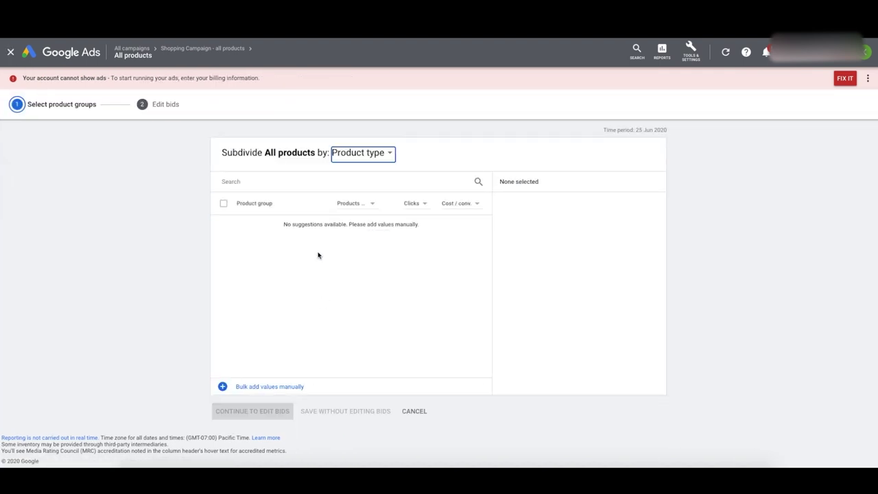
pyautogui.moveTo(222, 152); pyautogui.dragTo(349, 154)
pyautogui.click(349, 153)
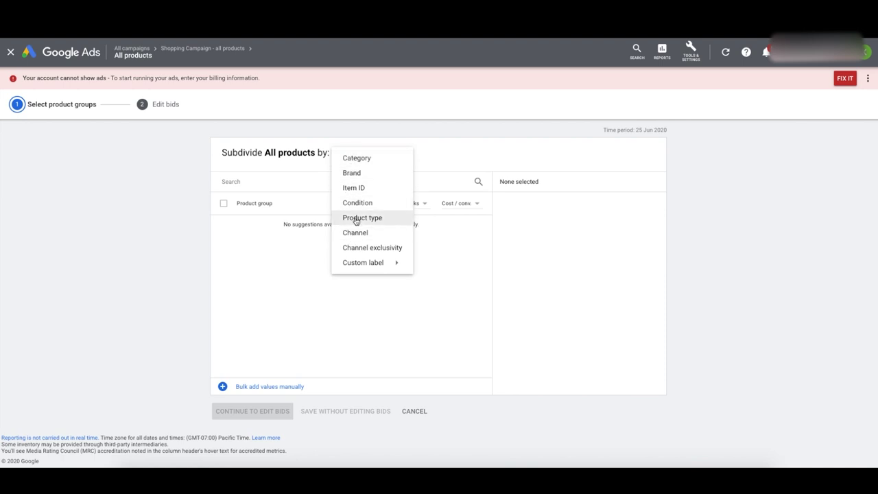
pyautogui.click(358, 188)
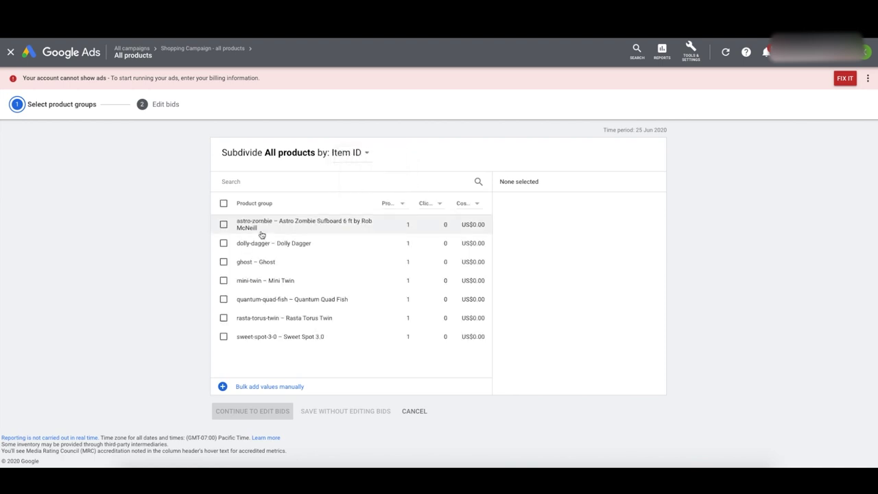
pyautogui.click(224, 204)
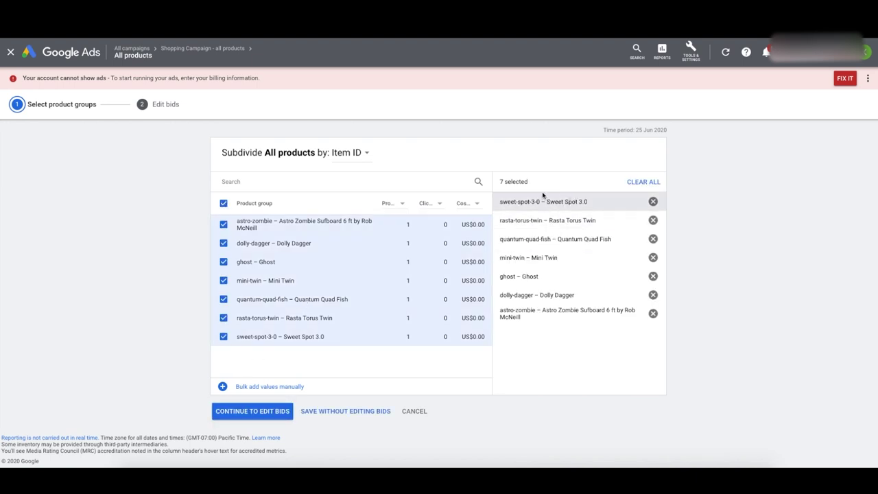
pyautogui.click(252, 411)
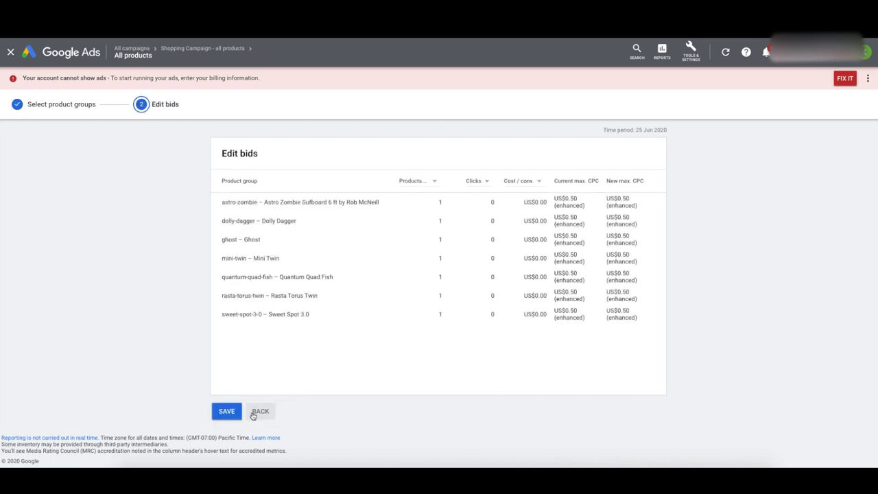
pyautogui.click(226, 412)
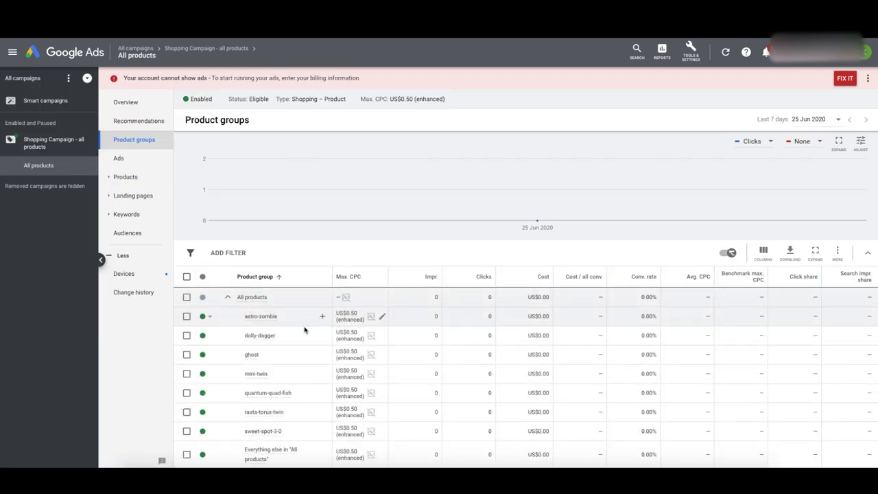
pyautogui.scroll(-1, 304, 333)
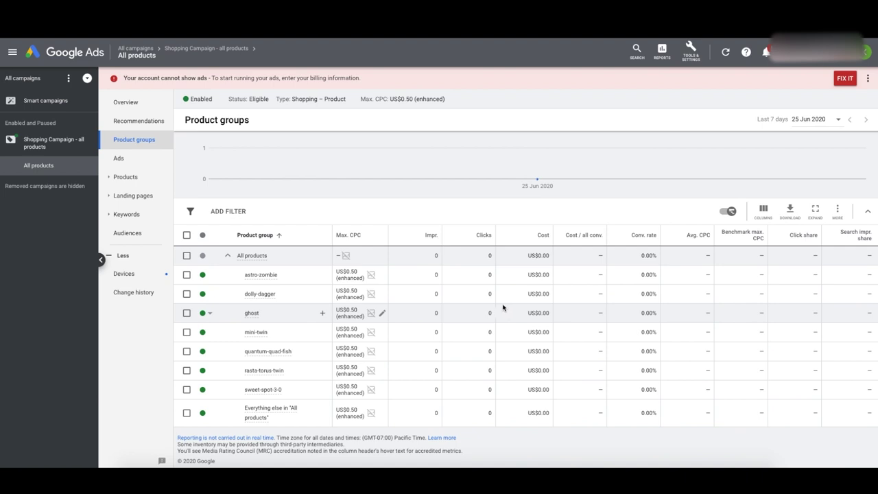
pyautogui.moveTo(257, 276)
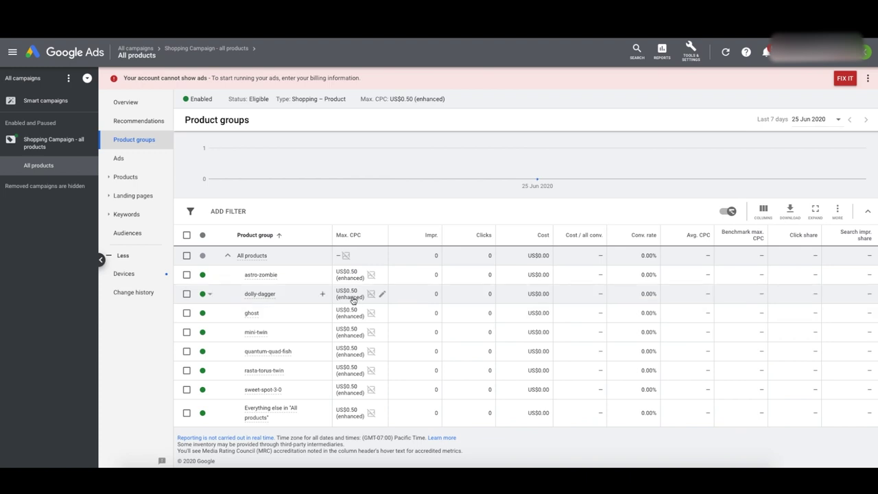
# Review the performance metric columns in the product groups column editor and apply
pyautogui.click(758, 211)
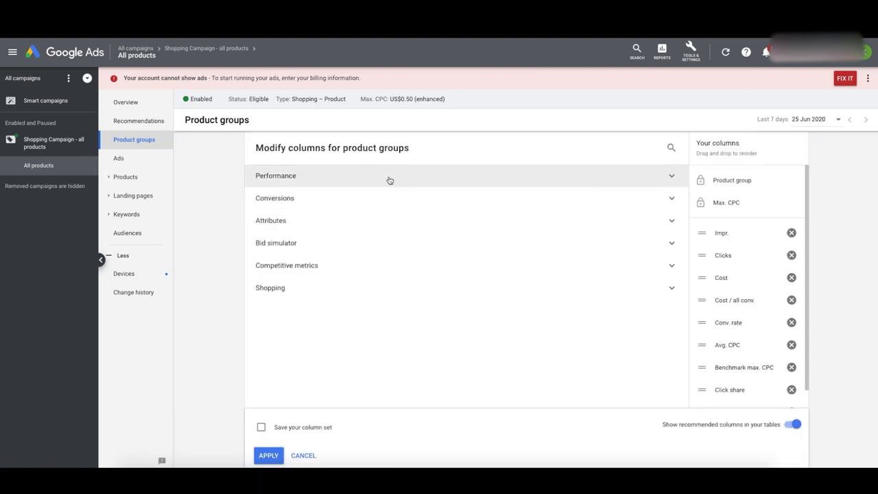
pyautogui.click(388, 180)
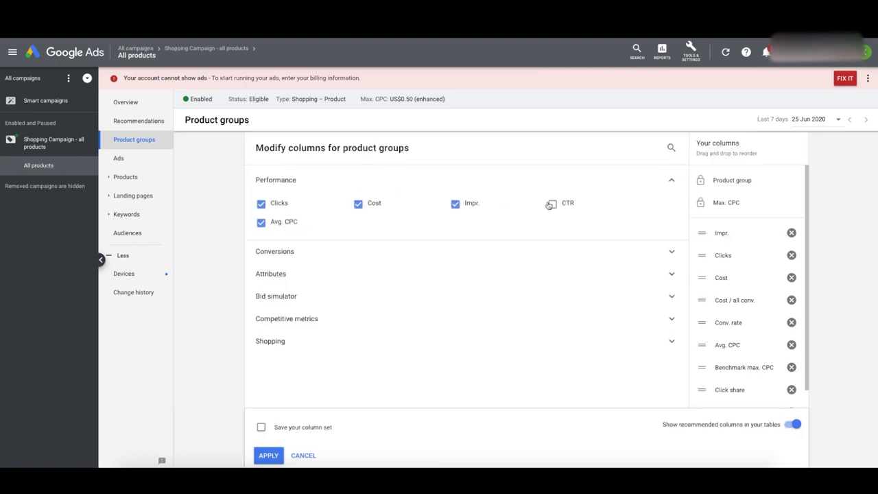
pyautogui.click(454, 177)
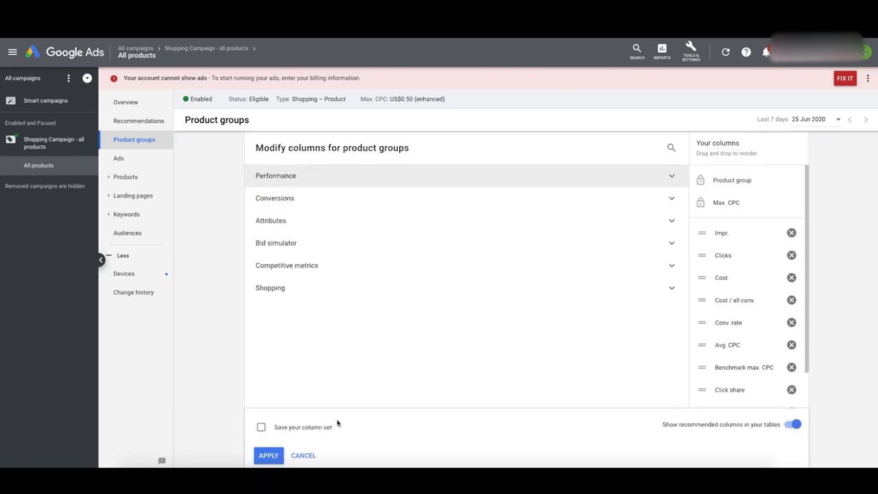
pyautogui.click(268, 456)
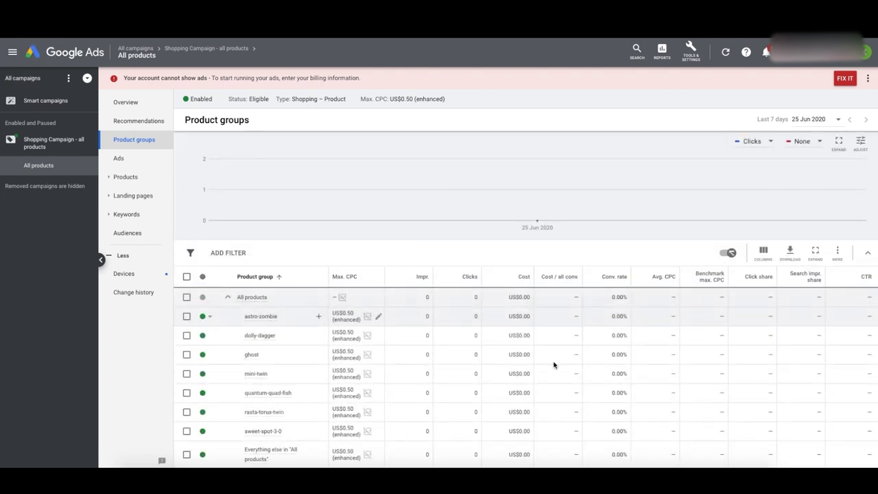
pyautogui.scroll(-1, 553, 365)
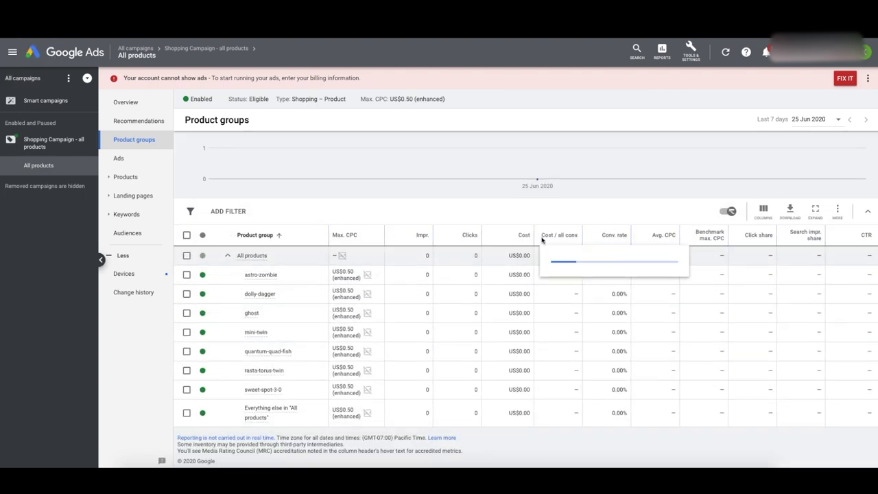
# Add Conversions and Conv. value columns to the product groups table
pyautogui.click(761, 210)
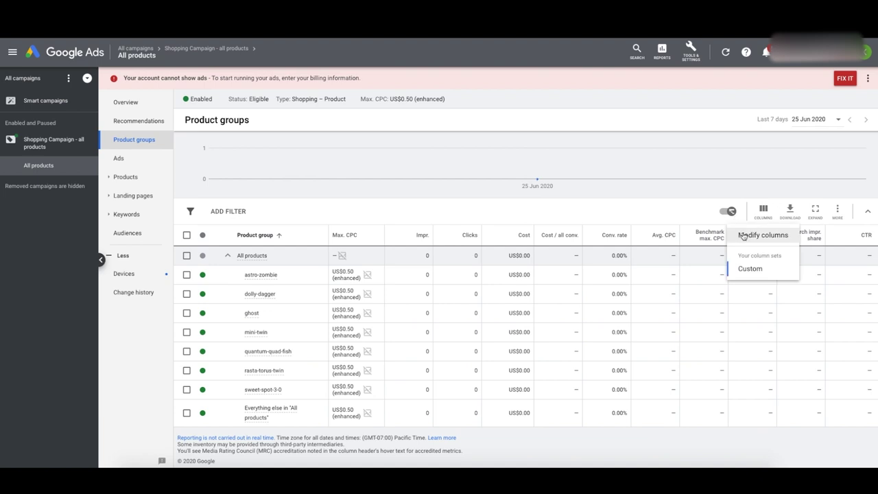
pyautogui.click(742, 235)
pyautogui.click(282, 201)
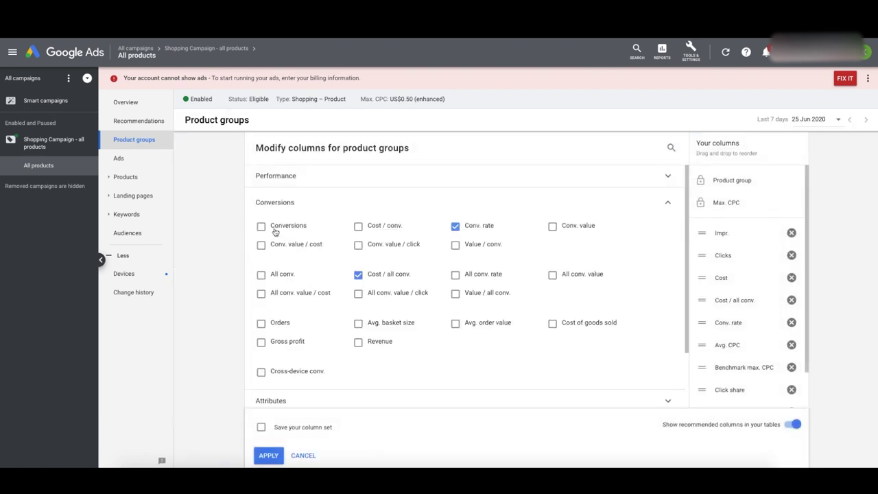
pyautogui.click(274, 227)
pyautogui.click(552, 226)
pyautogui.click(268, 455)
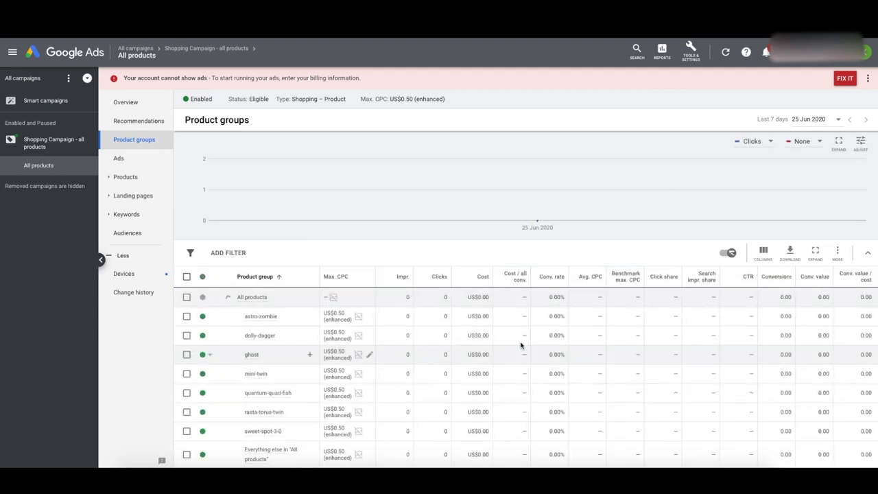
# Review the astro-zombie conversion figures and return to the All campaigns overview
pyautogui.scroll(-1, 521, 346)
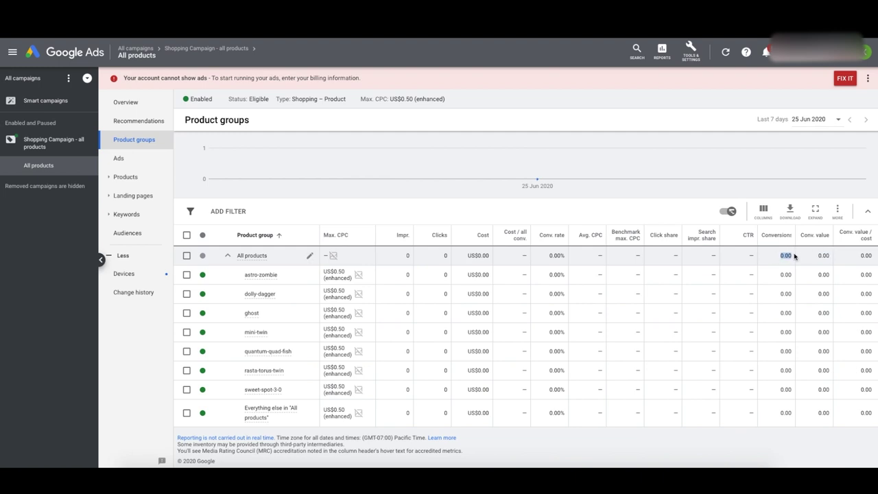
pyautogui.moveTo(818, 274); pyautogui.dragTo(829, 275)
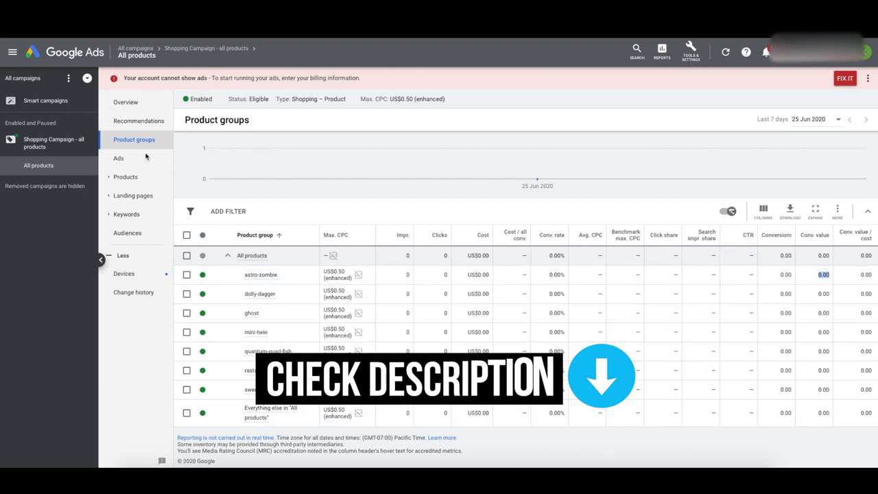
pyautogui.click(37, 87)
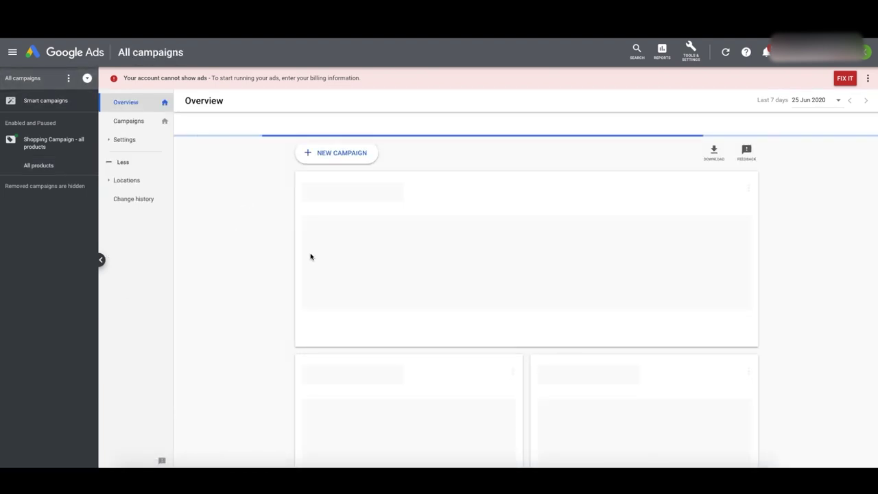